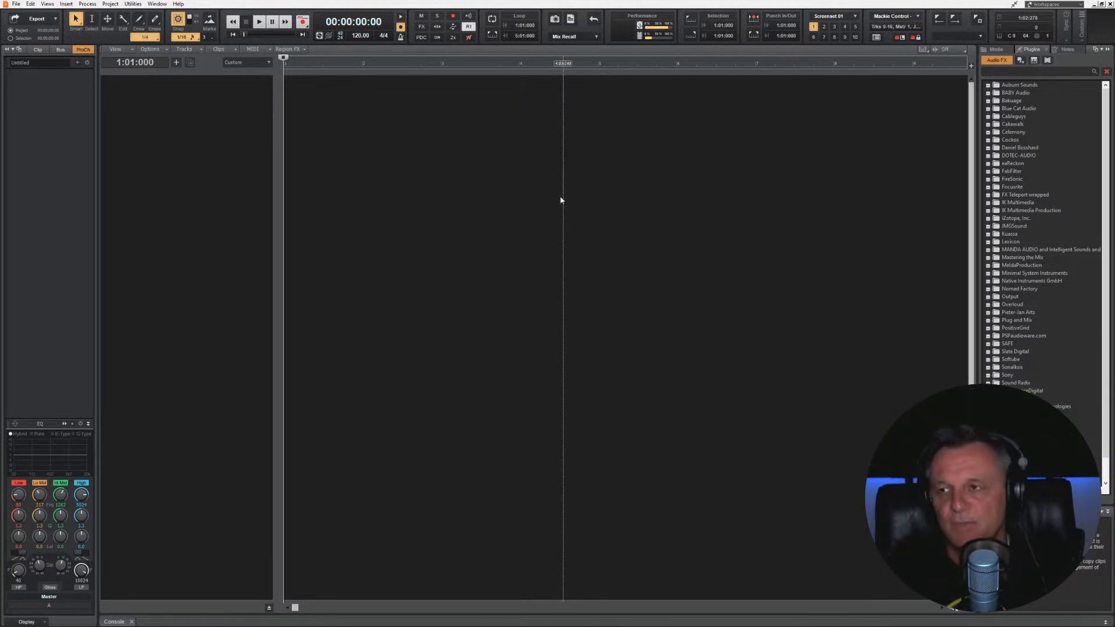
# Step: Import the "What We Do FINAL MIX" audio file from the Mastering 101 folder into the empty project
pyautogui.click(16, 4)
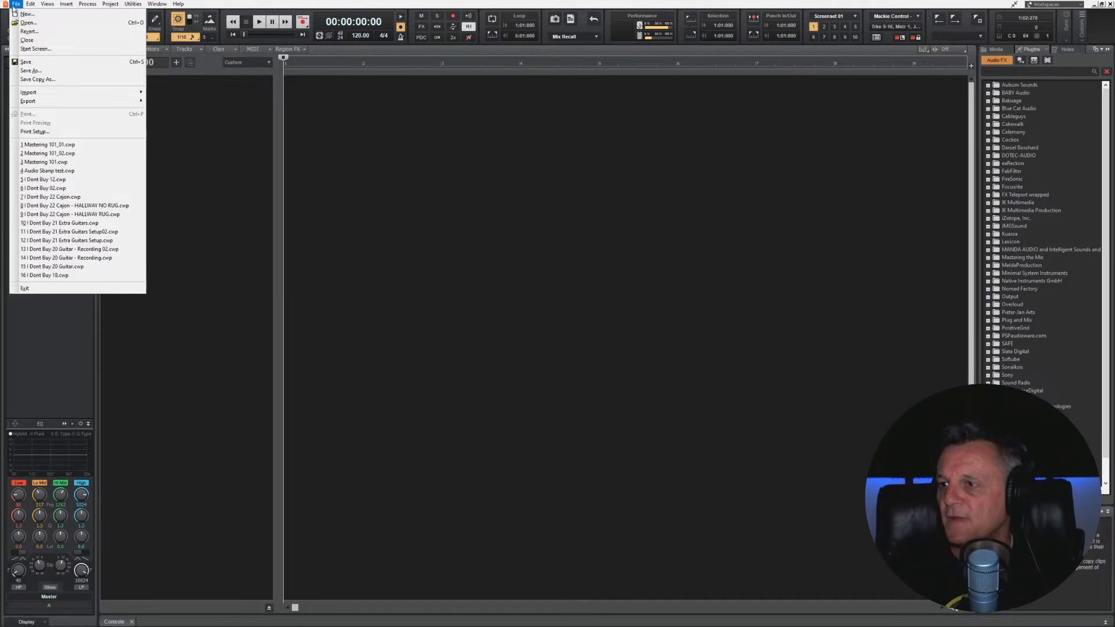
pyautogui.moveTo(45, 96)
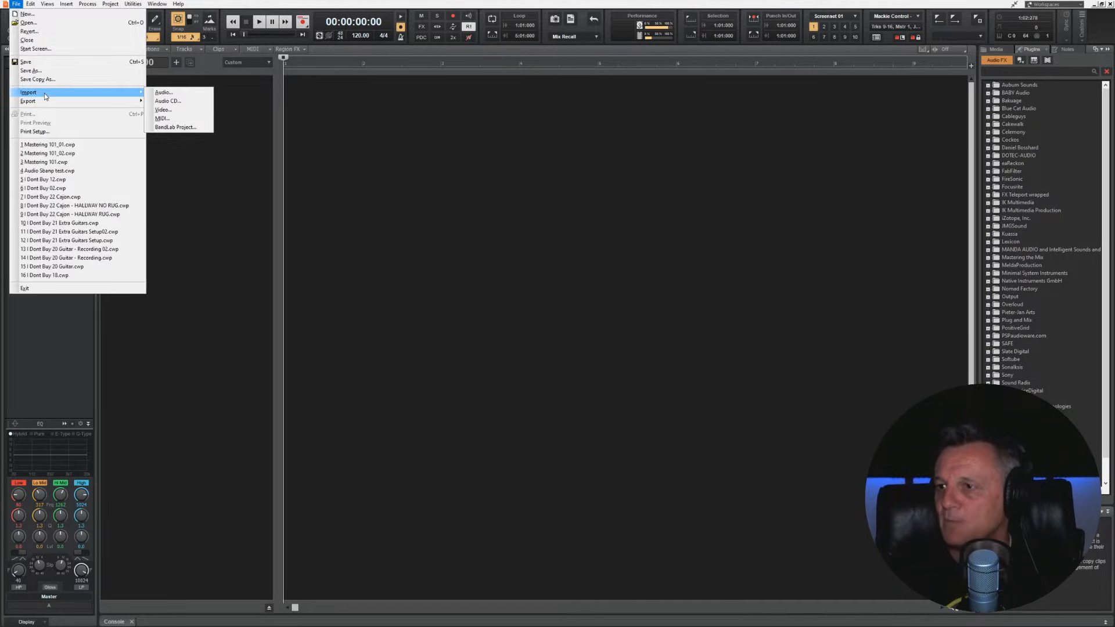
pyautogui.click(167, 93)
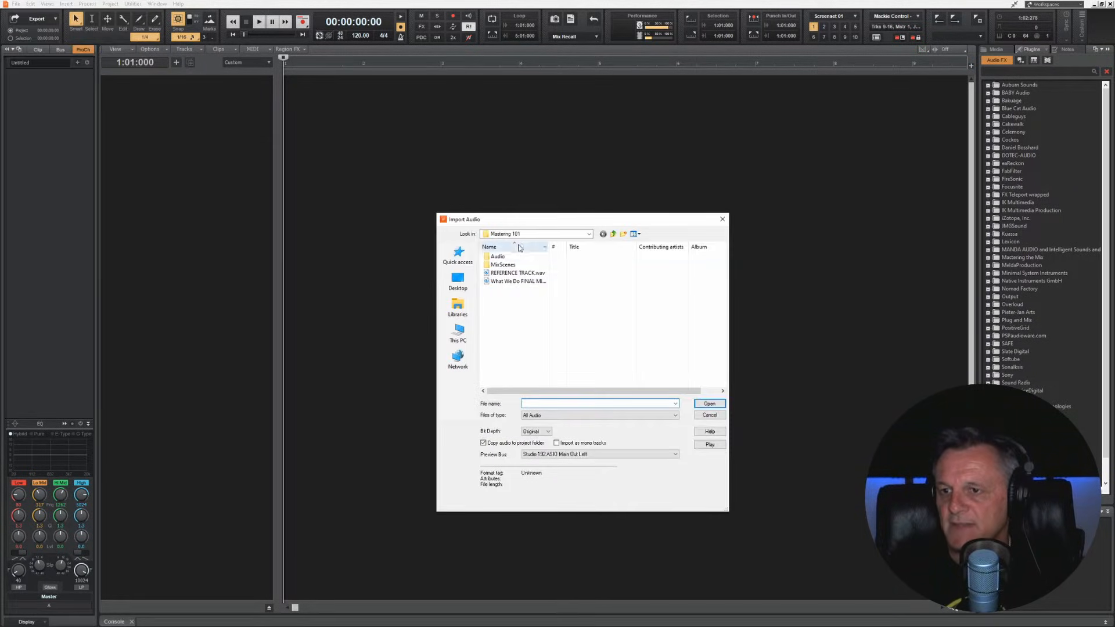
pyautogui.click(519, 282)
pyautogui.click(711, 404)
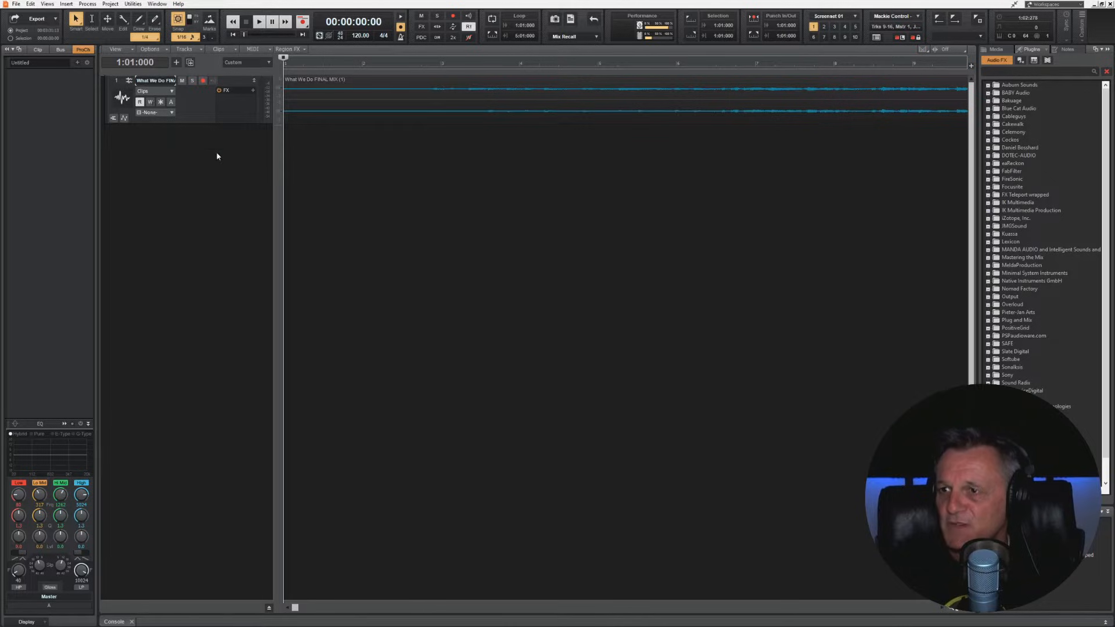
# Step: Collapse the Inspector and Browser panes and enlarge the mix track's height so the waveform is easier to see
pyautogui.click(7, 50)
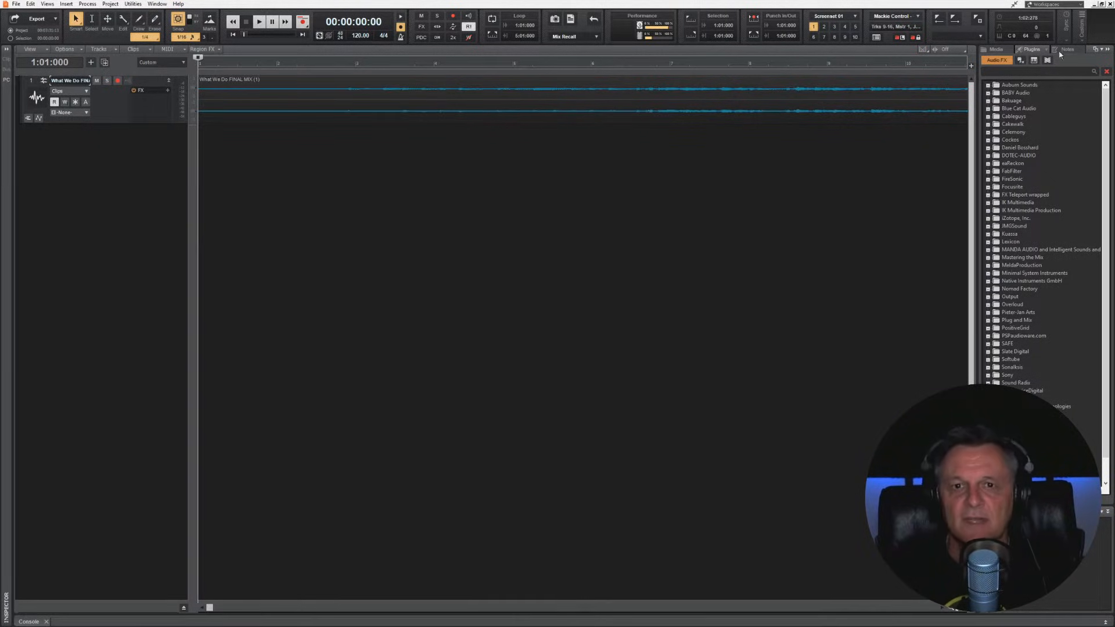
pyautogui.click(1108, 49)
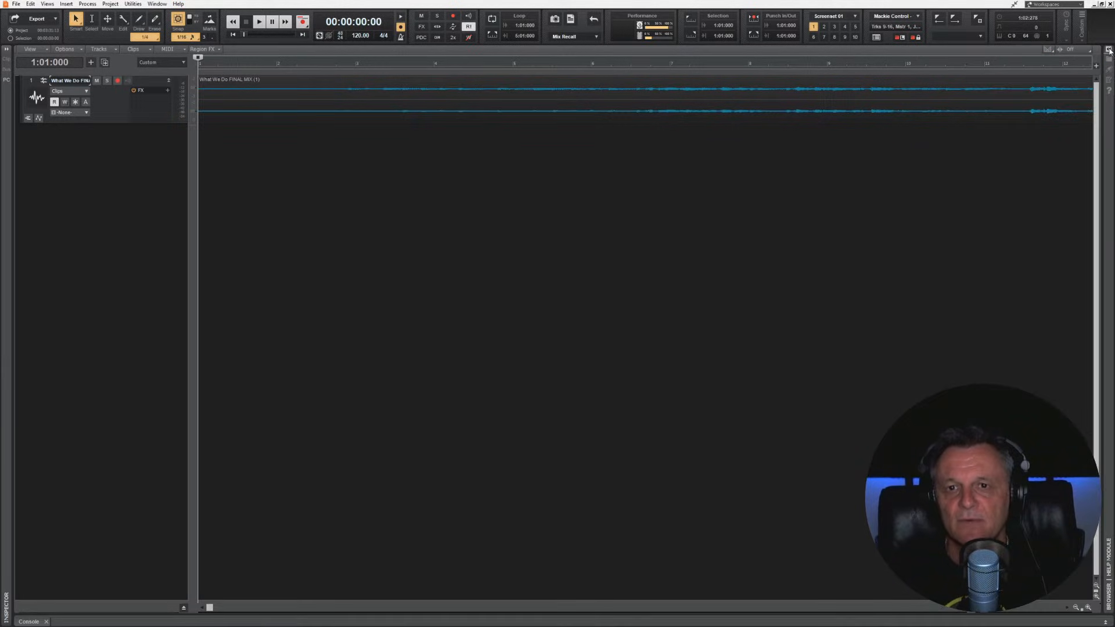
pyautogui.moveTo(114, 124); pyautogui.dragTo(127, 338)
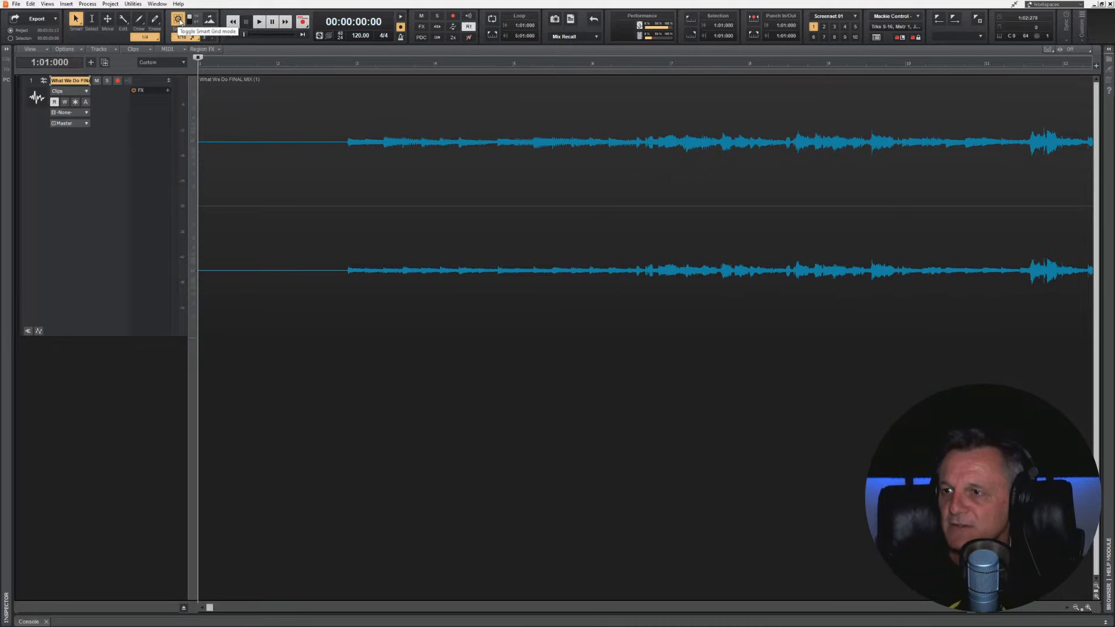
# Step: Disable grid snapping, trim the silence off the start of the mix clip, and place the playhead at about 2:04:492
pyautogui.click(179, 20)
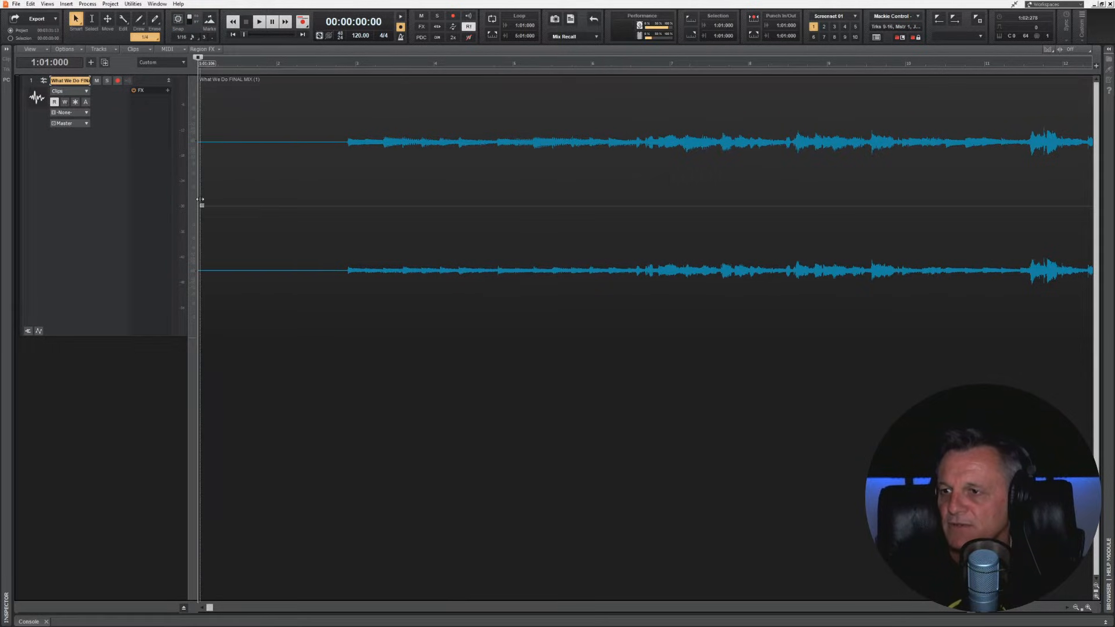
pyautogui.moveTo(201, 199); pyautogui.dragTo(344, 184)
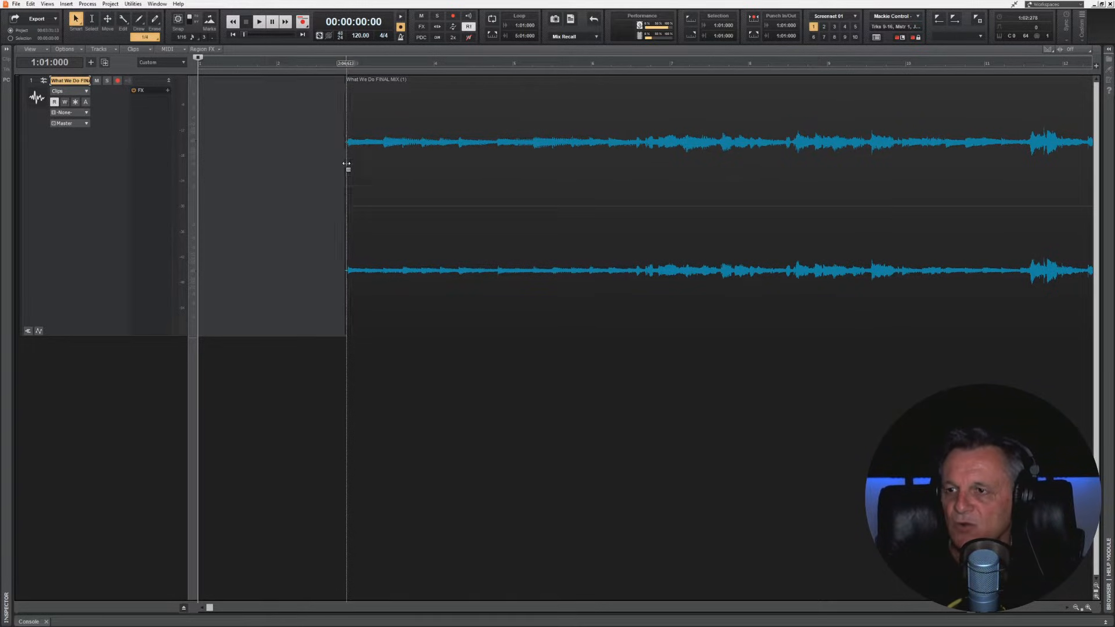
pyautogui.click(346, 65)
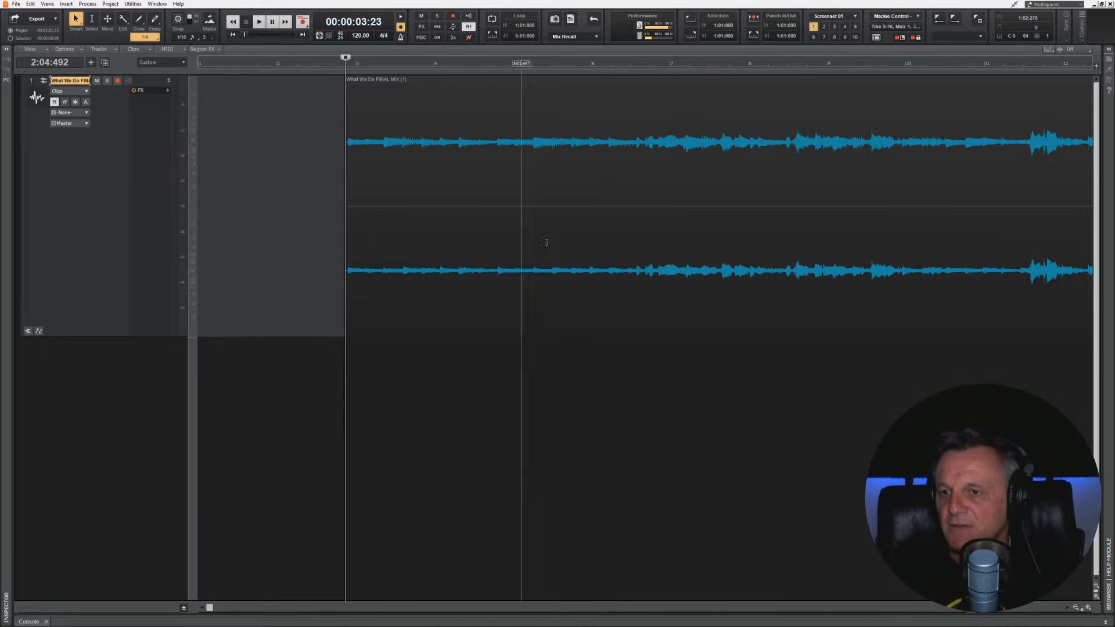
# Step: Add a very short fade-in at the trimmed start of the mix clip
pyautogui.click(1089, 608)
pyautogui.click(1089, 607)
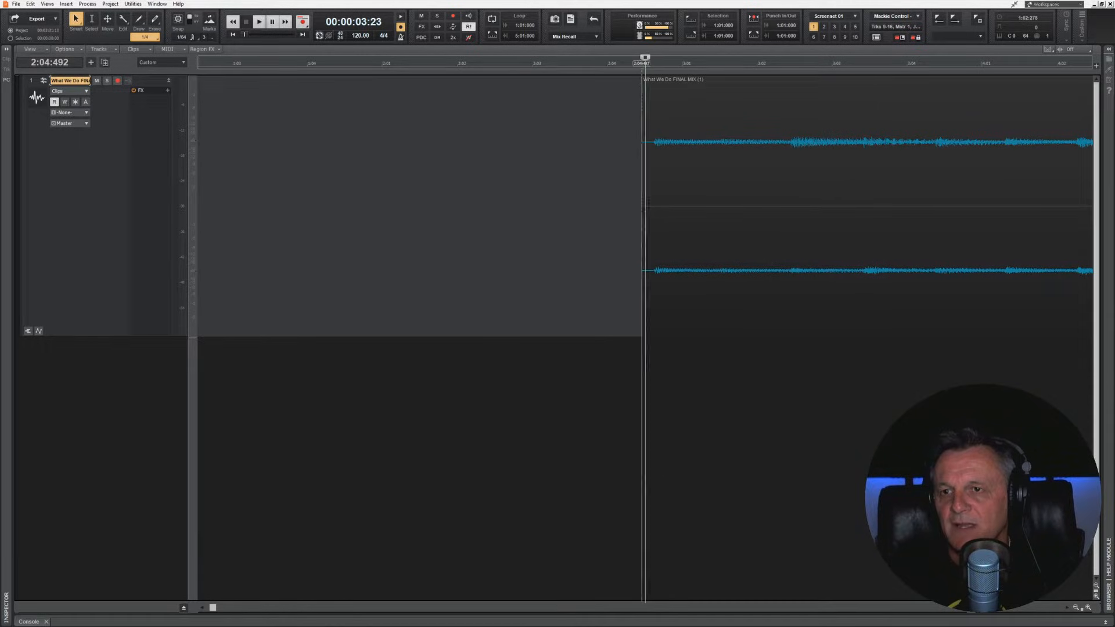
pyautogui.moveTo(643, 82); pyautogui.dragTo(651, 85)
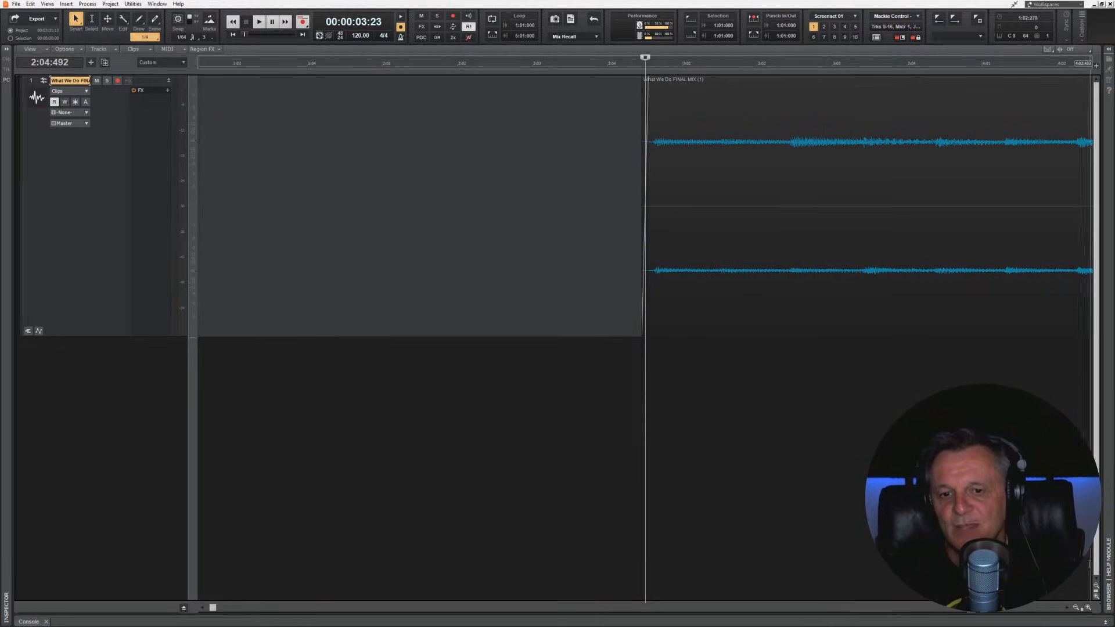
# Step: Move the trimmed mix clip back so it starts at the beginning of the project, 1:01:000
pyautogui.click(1075, 608)
pyautogui.click(1075, 607)
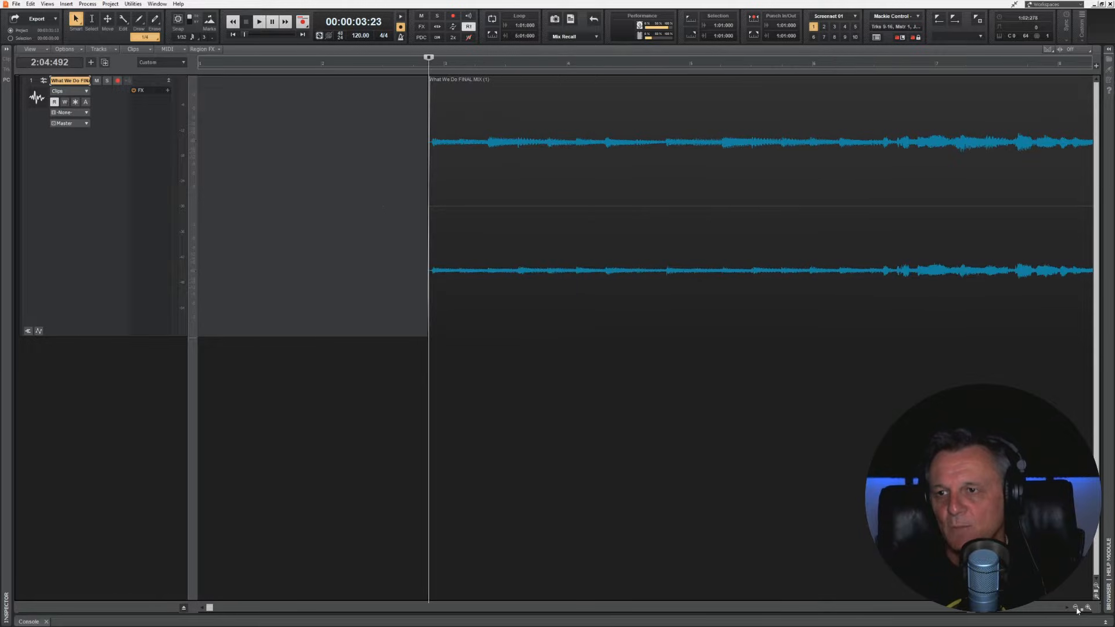
pyautogui.click(1076, 608)
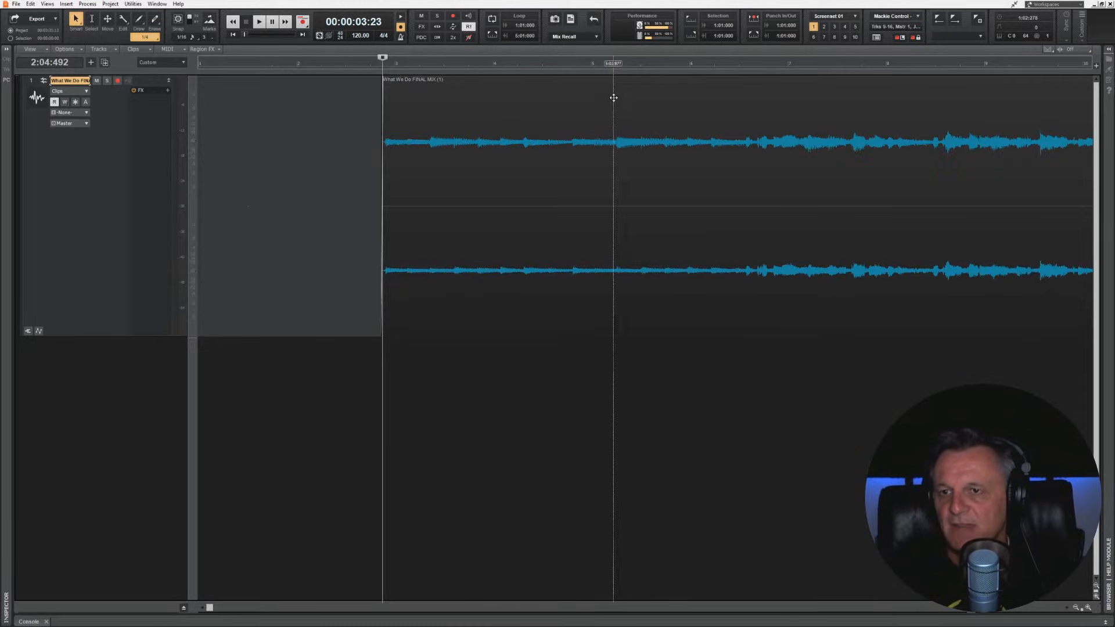
pyautogui.moveTo(604, 79); pyautogui.dragTo(430, 82)
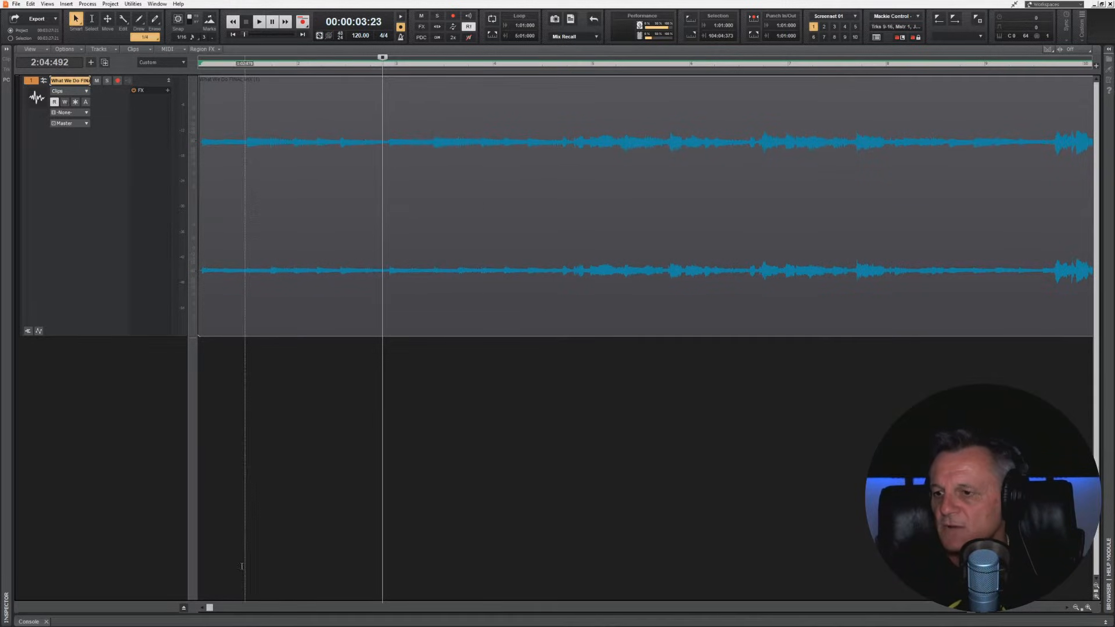
# Step: Play the end of the mix from about 92:02:657 to check how the tail decays
pyautogui.moveTo(211, 607); pyautogui.dragTo(921, 607)
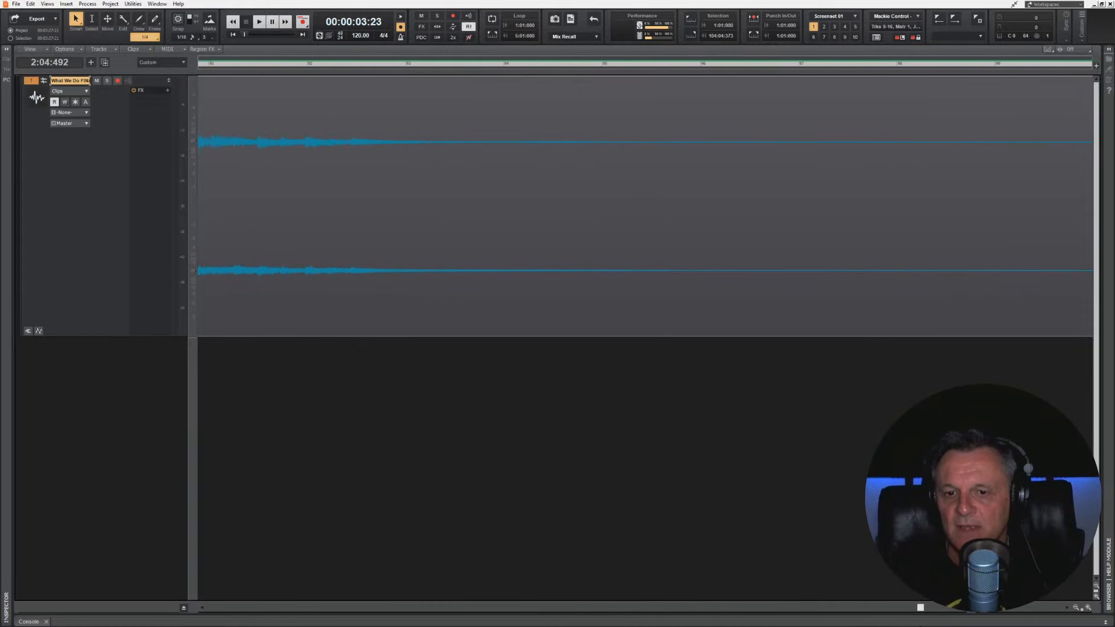
pyautogui.click(1077, 608)
pyautogui.click(1076, 608)
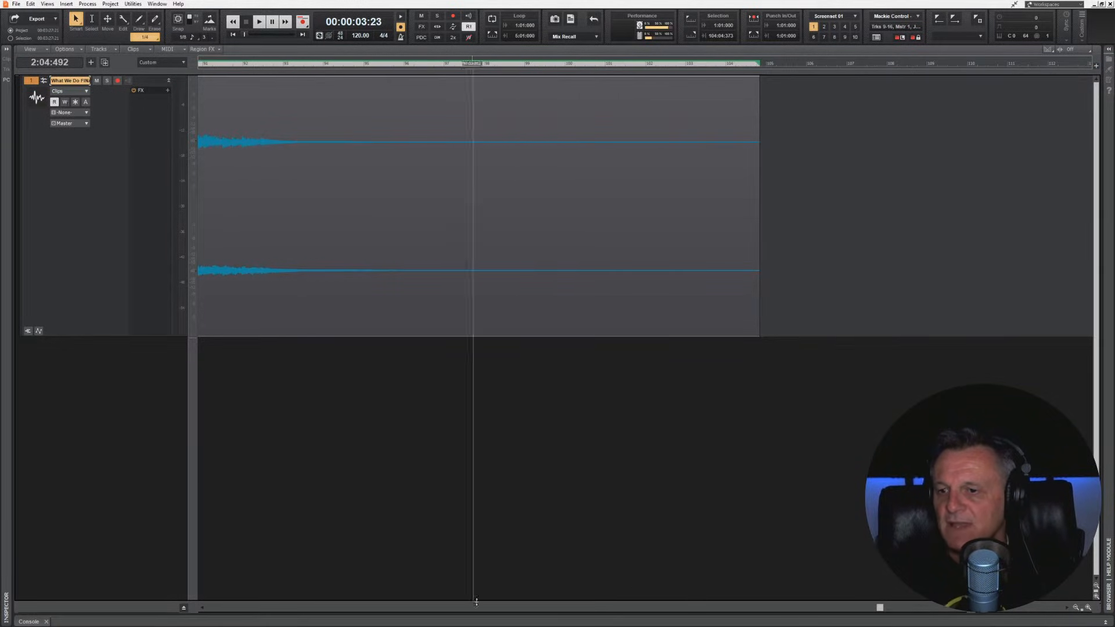
pyautogui.moveTo(881, 608); pyautogui.dragTo(834, 607)
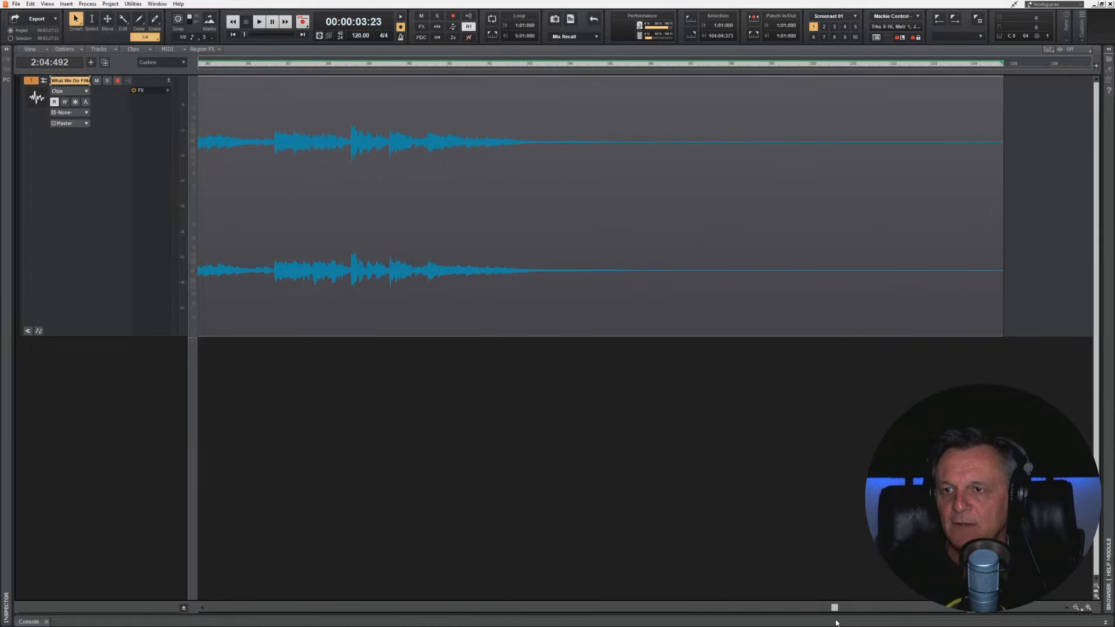
pyautogui.click(504, 66)
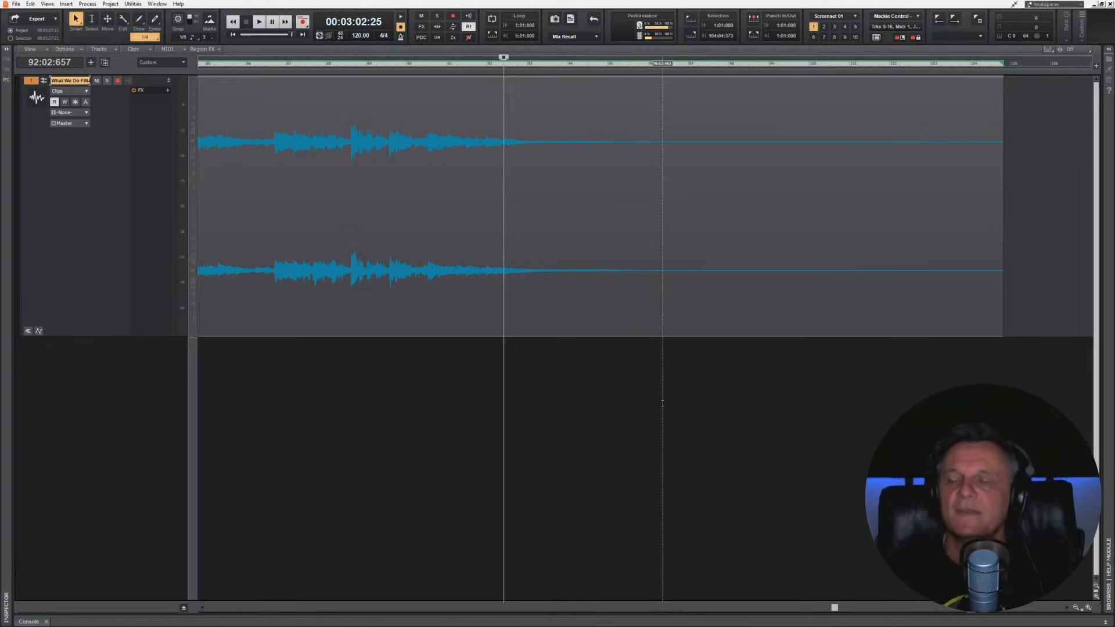
pyautogui.press('space')
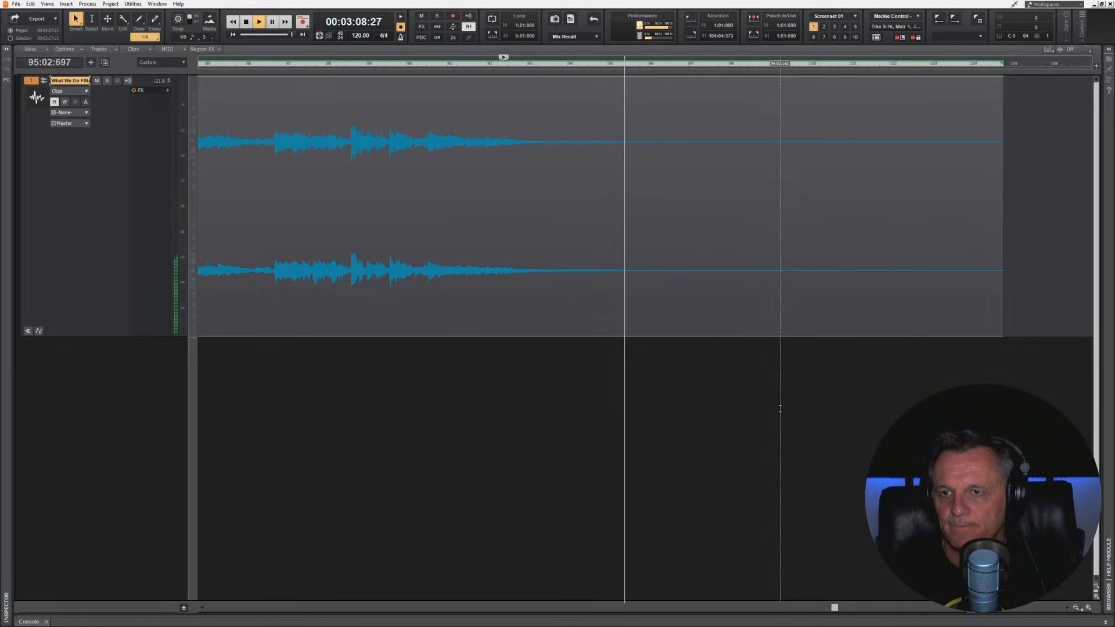
# Step: Place the playhead at about 96:03:002, stop playback and trim the end of the mix clip to that position
pyautogui.click(669, 64)
pyautogui.press('space')
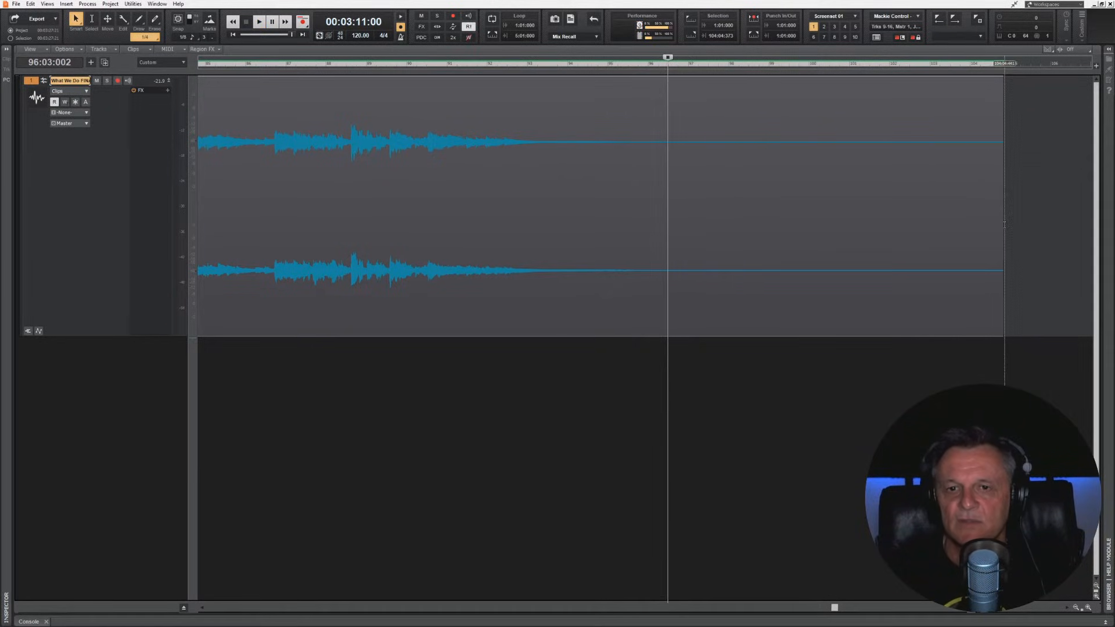
pyautogui.moveTo(1003, 228); pyautogui.dragTo(668, 261)
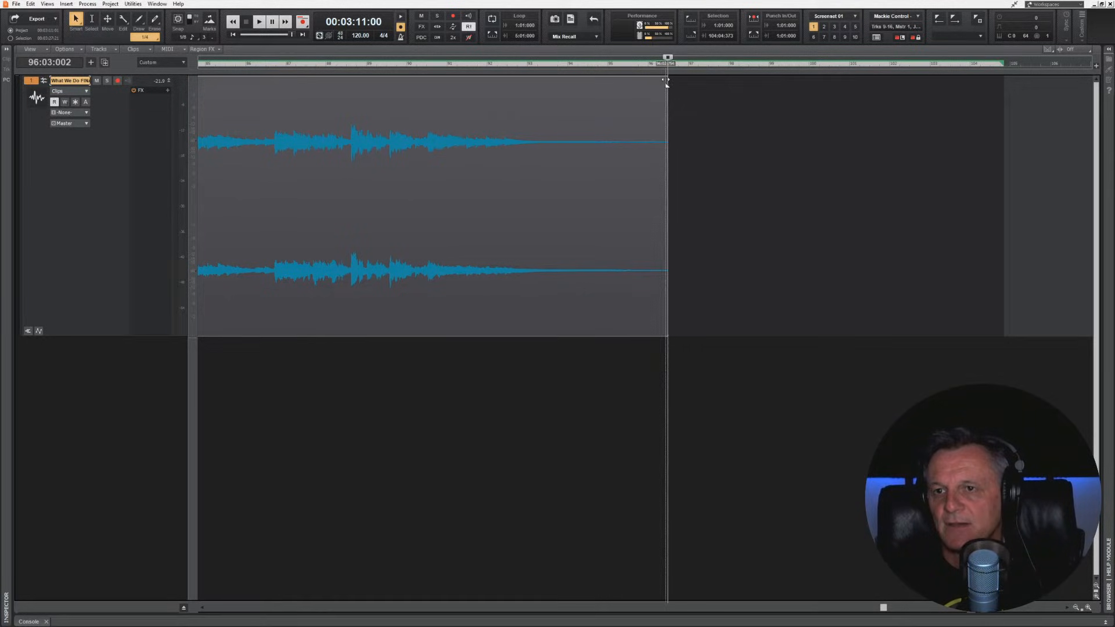
# Step: Add a fade-out about four measures long at the end of the mix clip and audition it from about 92:01:121
pyautogui.moveTo(667, 78); pyautogui.dragTo(505, 121)
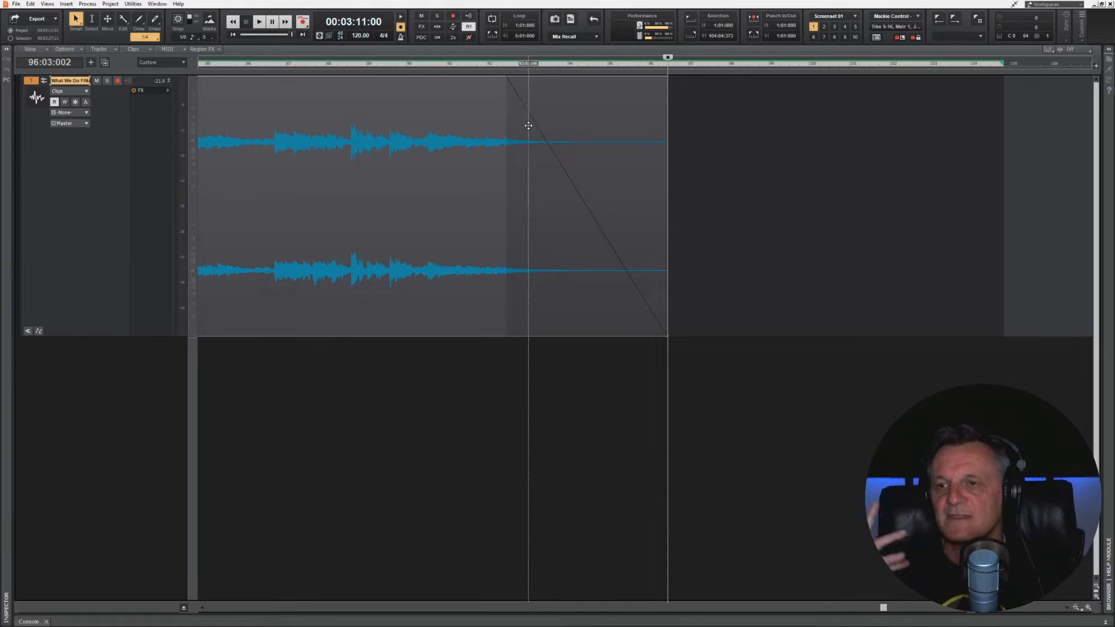
pyautogui.click(489, 68)
pyautogui.press('space')
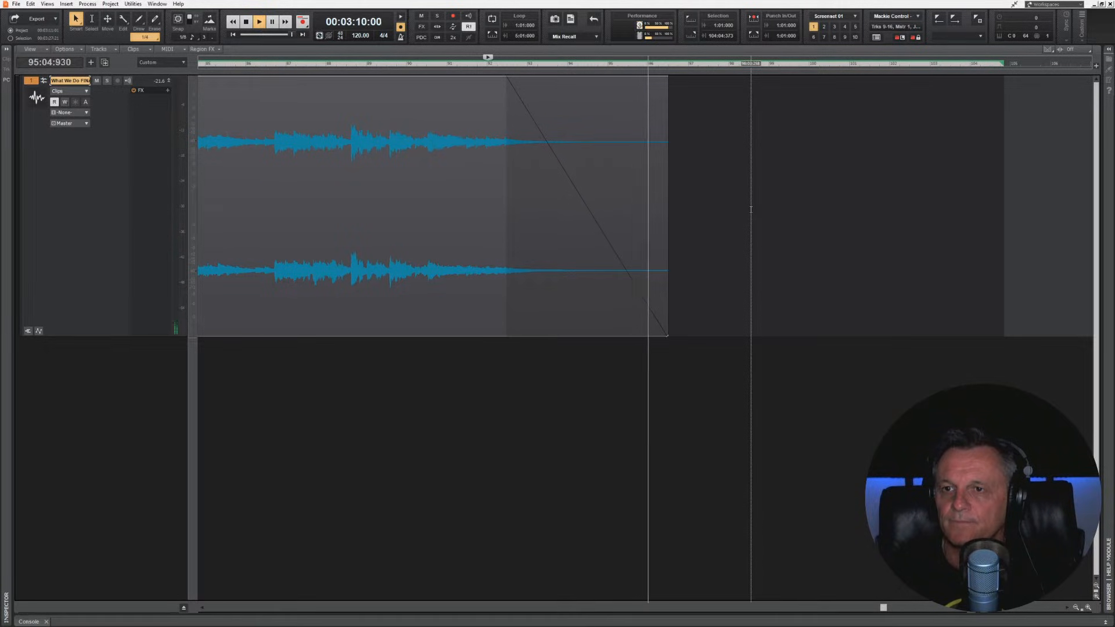
pyautogui.press('space')
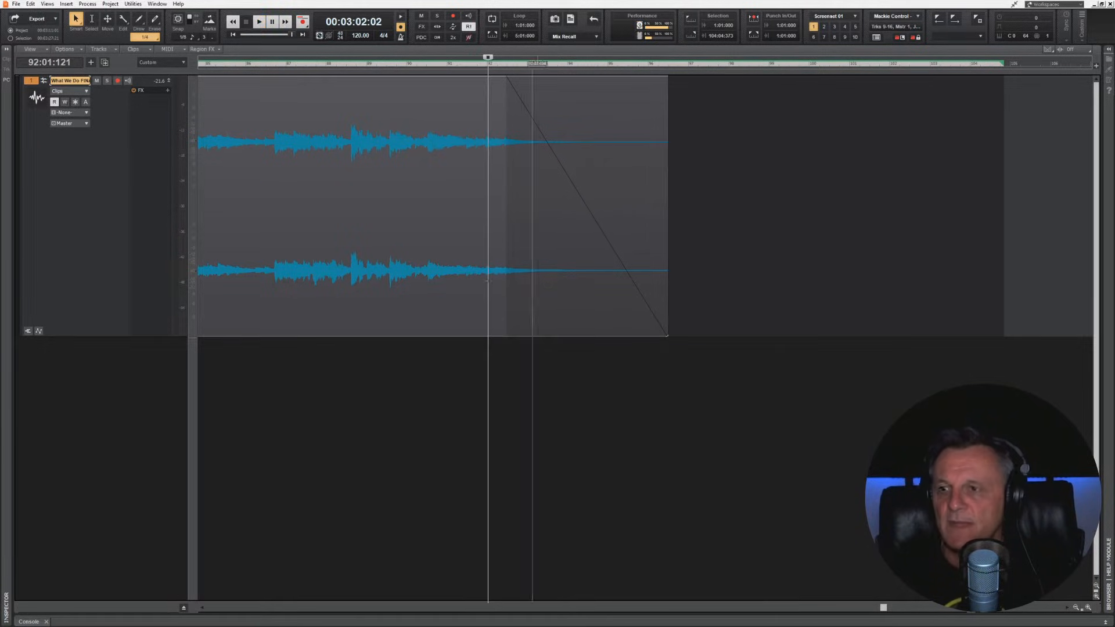
# Step: Return the playhead to the project start, fit the whole song in view and reduce the mix track's height
pyautogui.click(233, 36)
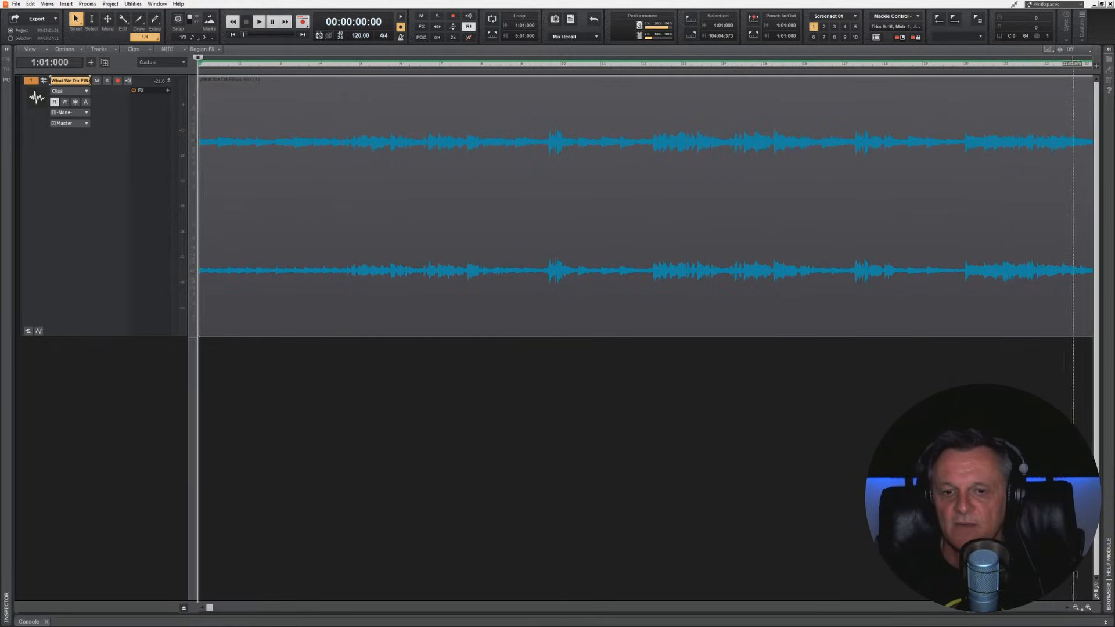
pyautogui.click(1076, 608)
pyautogui.click(1075, 607)
pyautogui.click(1076, 608)
pyautogui.click(1075, 608)
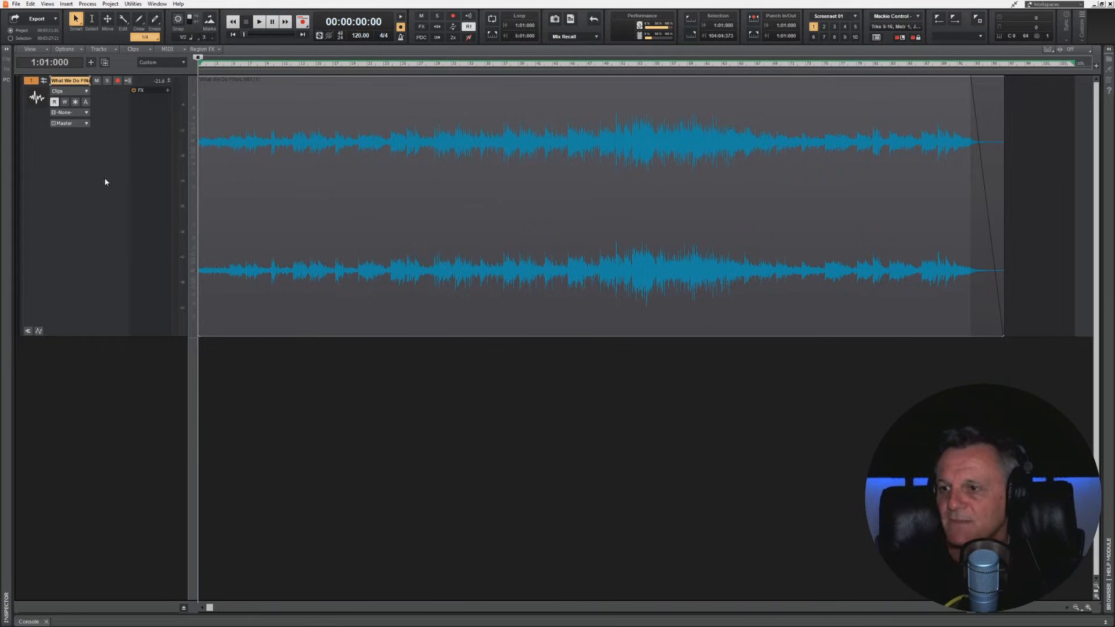
pyautogui.moveTo(97, 335); pyautogui.dragTo(119, 112)
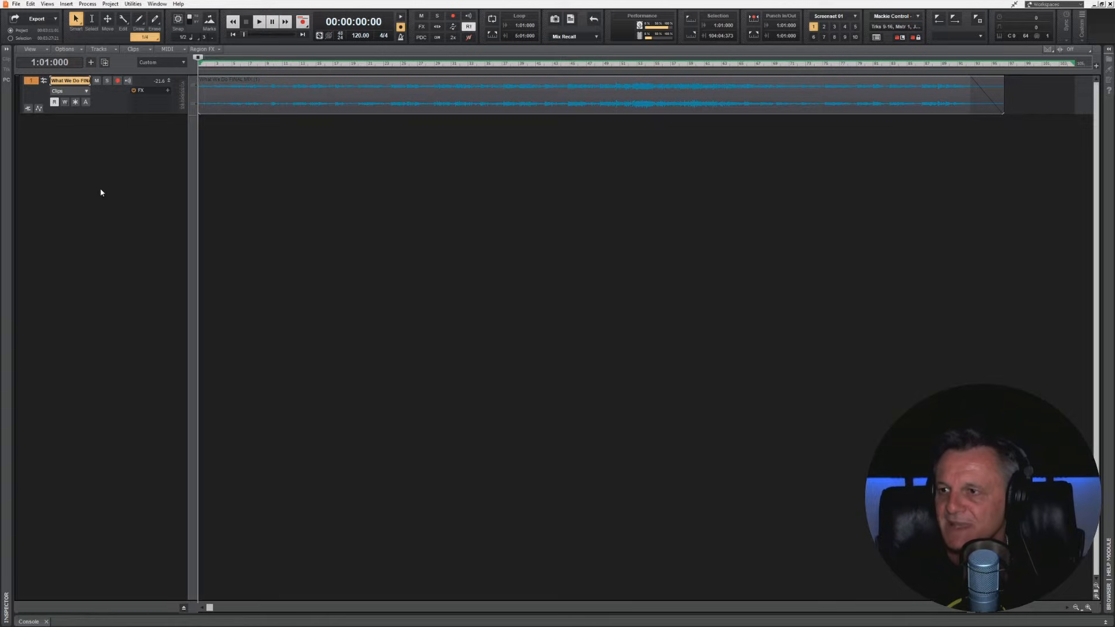
# Step: Insert a second audio track below the mix and import REFERENCE TRACK.wav into it
pyautogui.rightClick(65, 137)
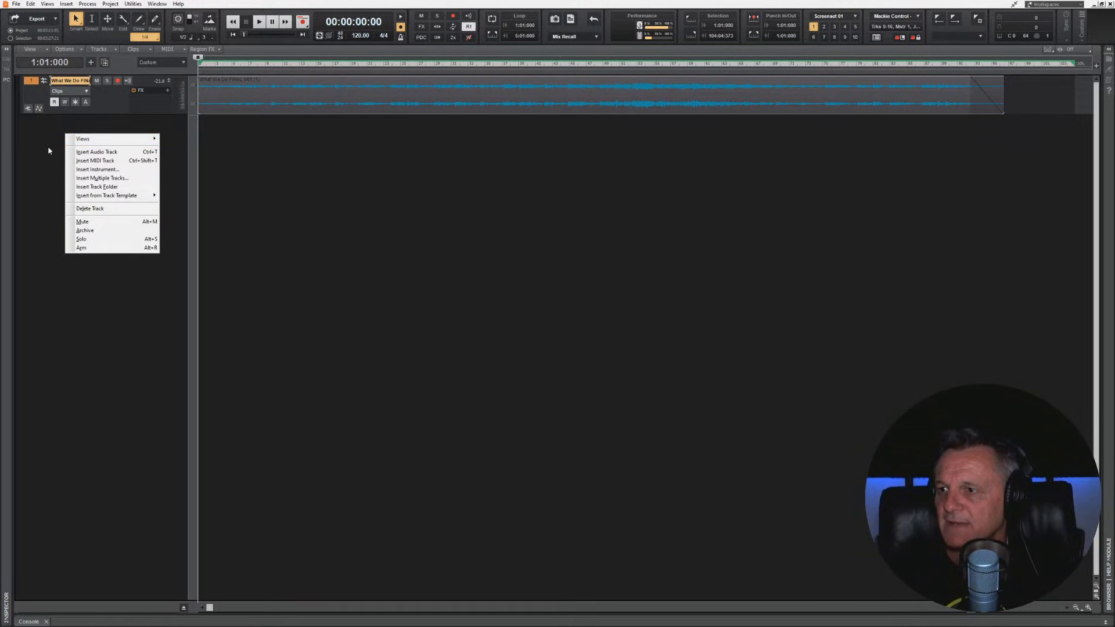
pyautogui.click(87, 152)
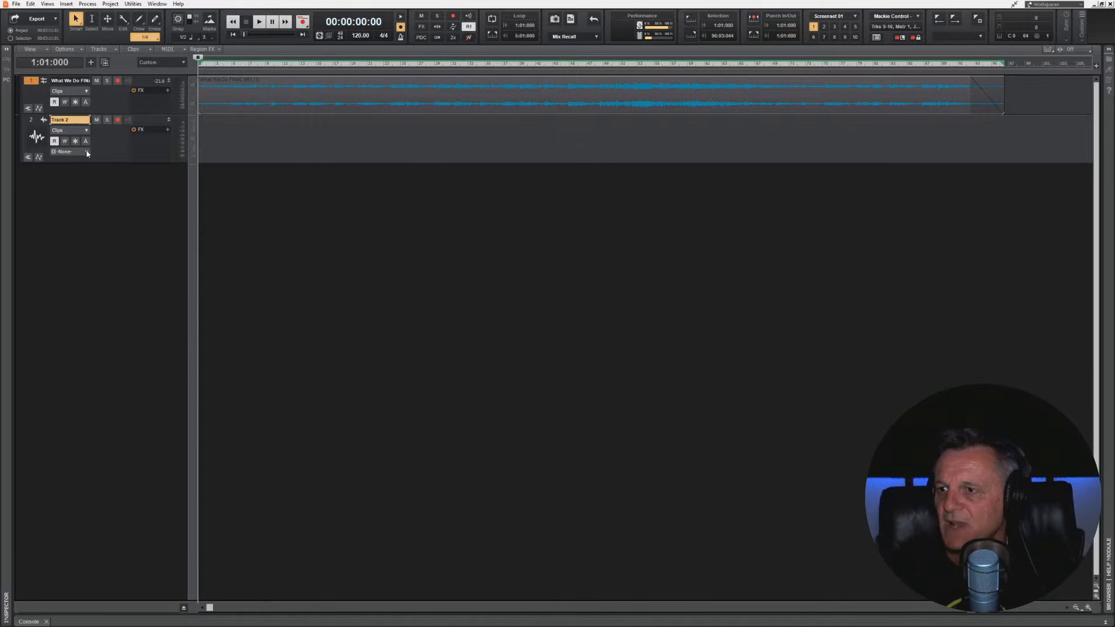
pyautogui.click(16, 4)
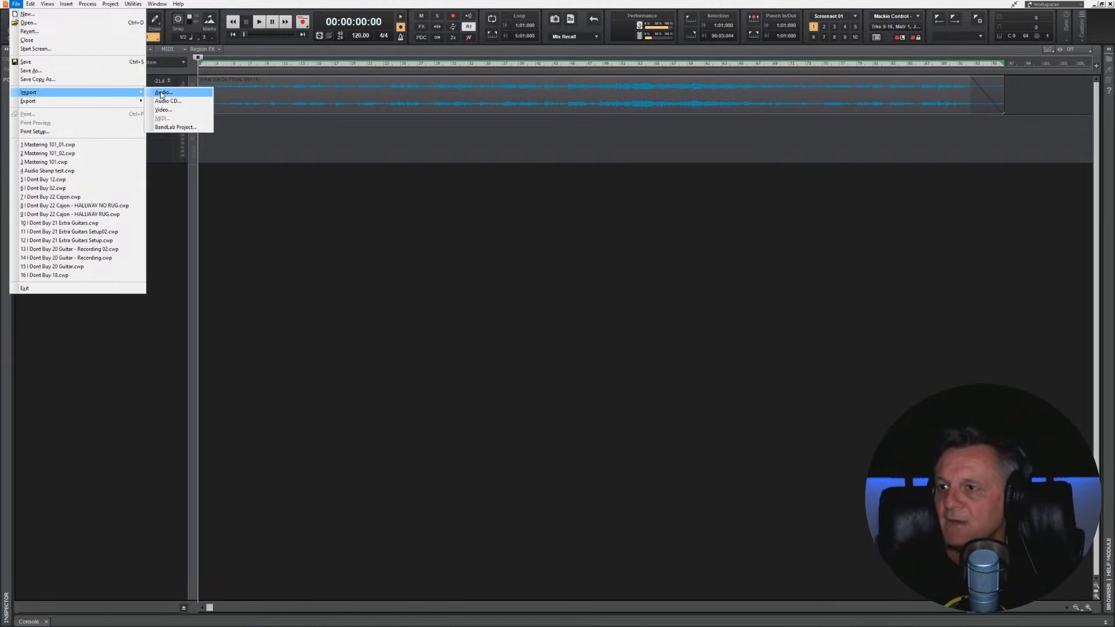
pyautogui.click(162, 93)
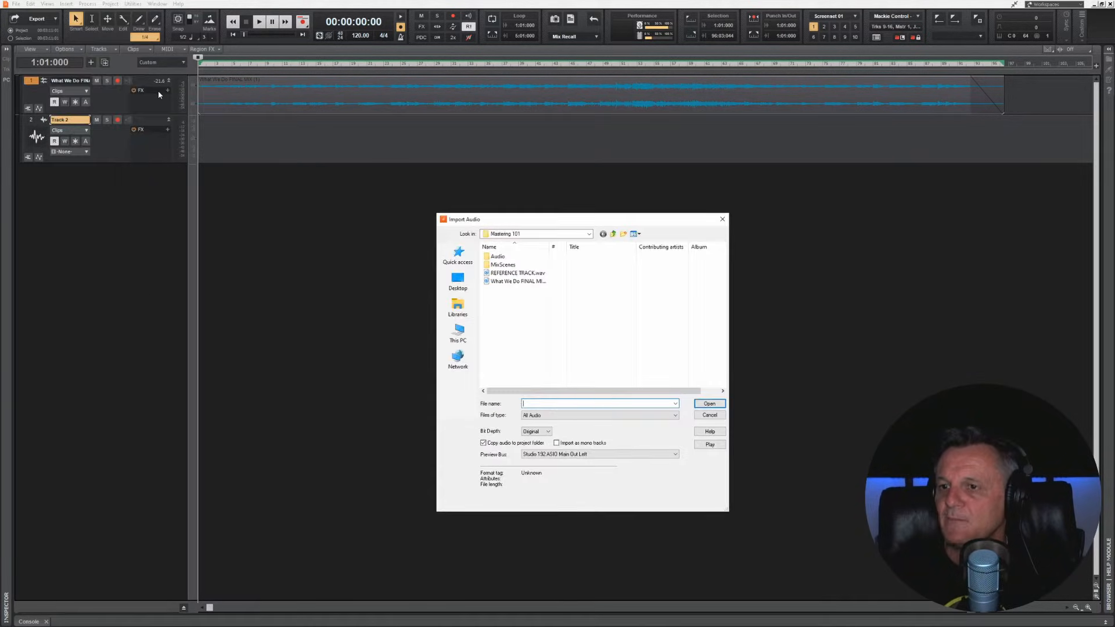
pyautogui.click(532, 274)
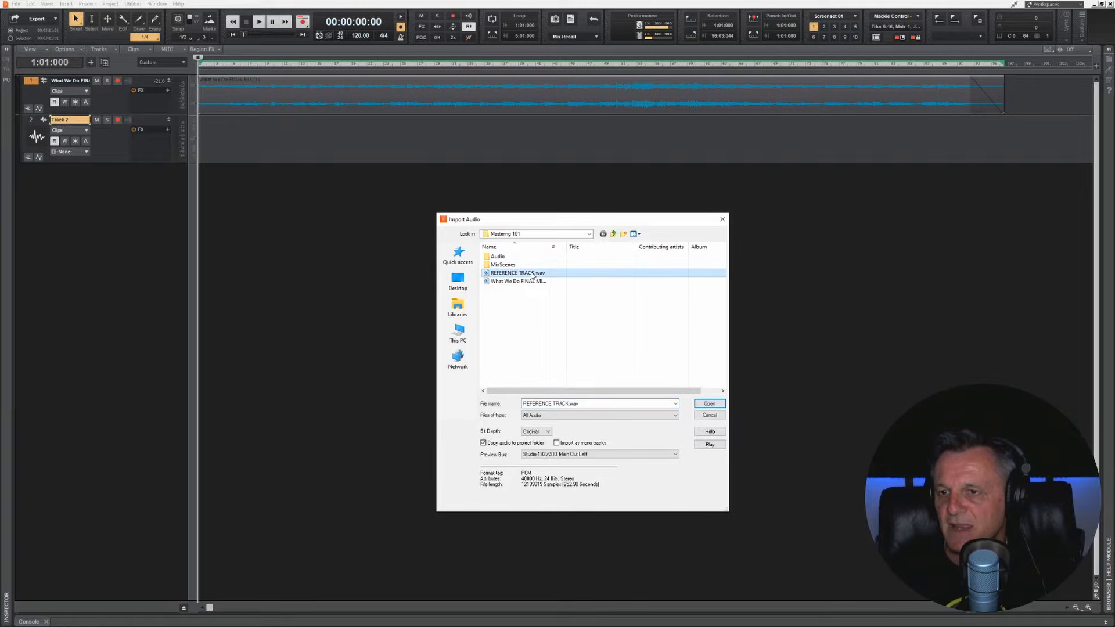
pyautogui.click(710, 403)
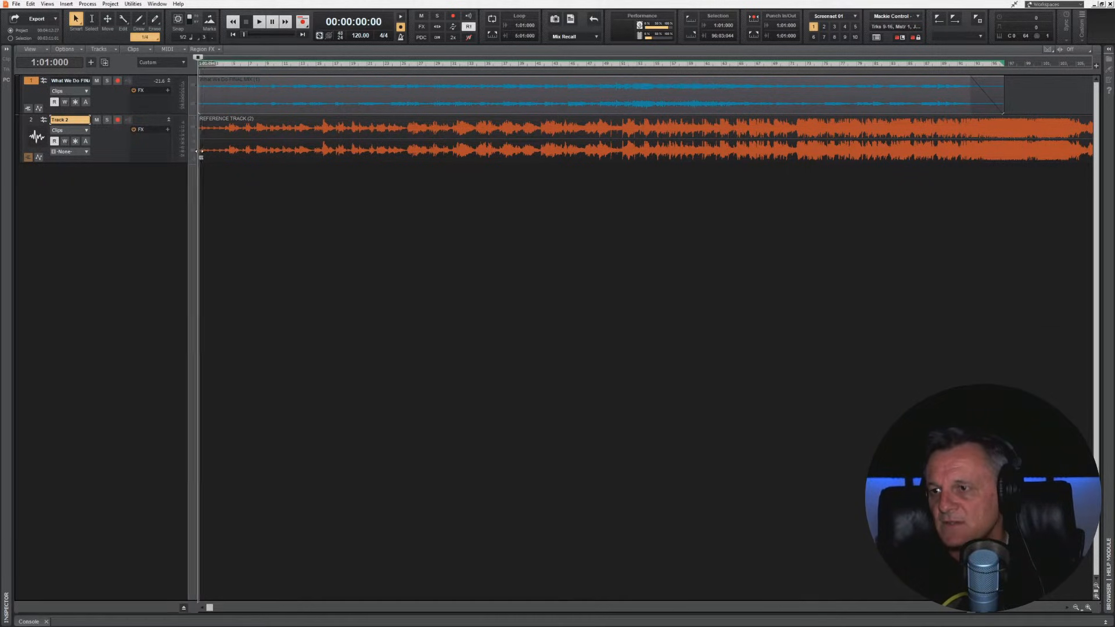
# Step: Trim the beginning of the reference clip and move it to about 5:04:186 so its loud section lines up with the mix's
pyautogui.moveTo(199, 150); pyautogui.dragTo(635, 154)
pyautogui.moveTo(835, 118); pyautogui.dragTo(440, 122)
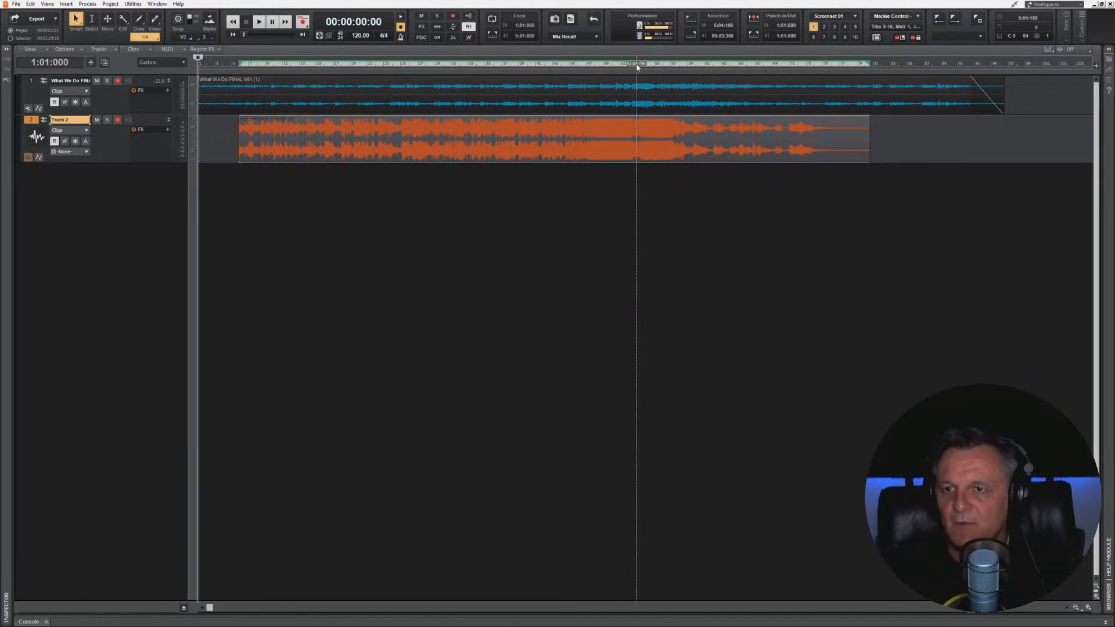
# Step: Show the Console view docked below the tracks
pyautogui.click(338, 154)
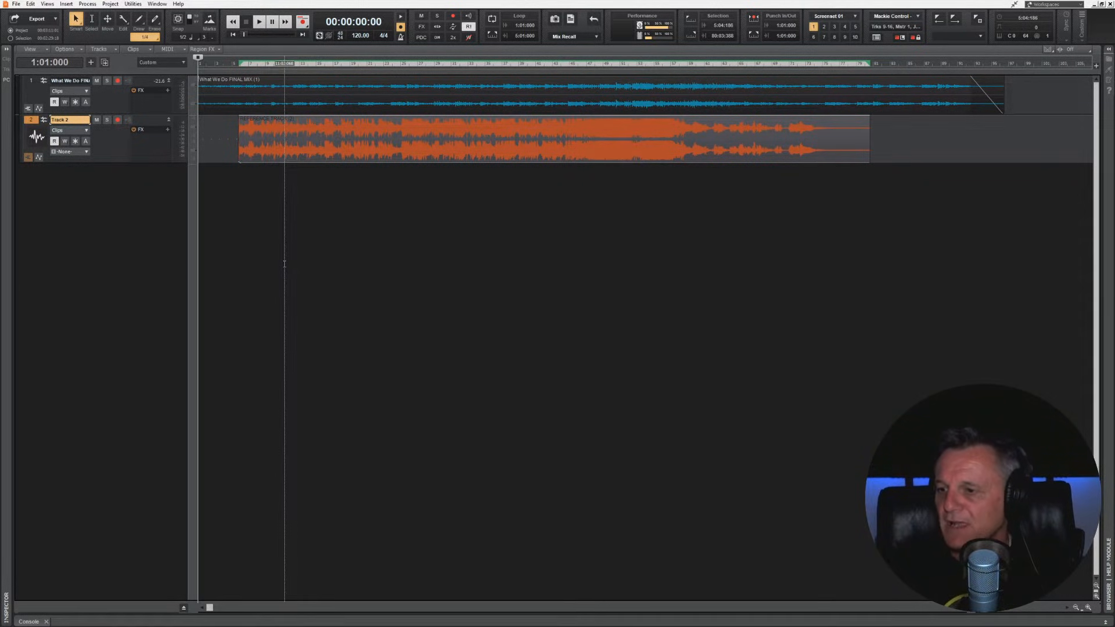
pyautogui.click(29, 622)
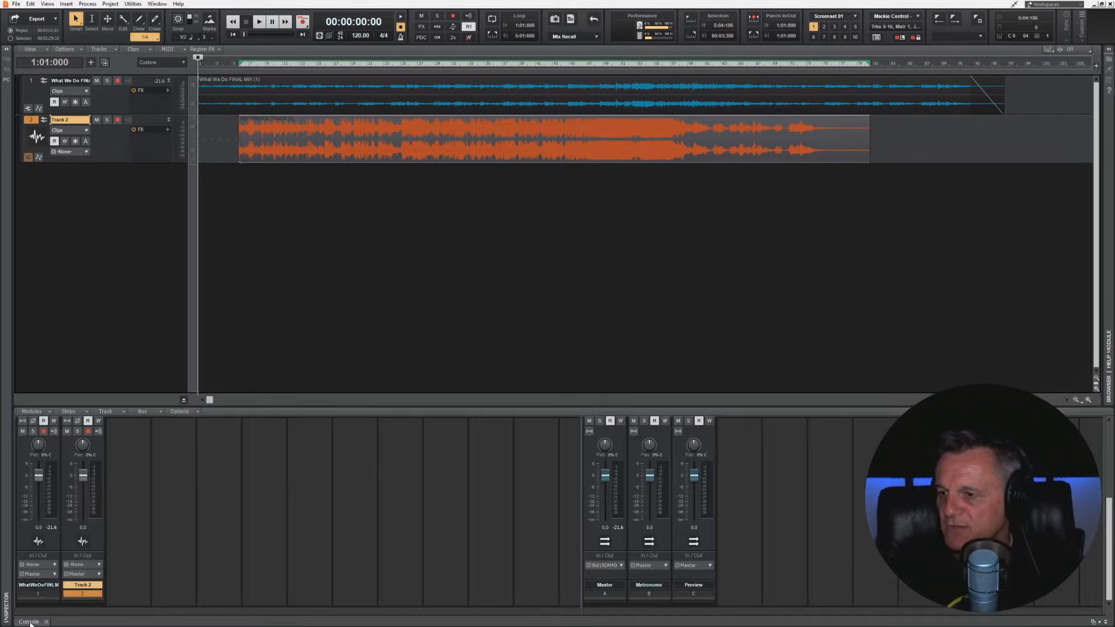
pyautogui.click(47, 4)
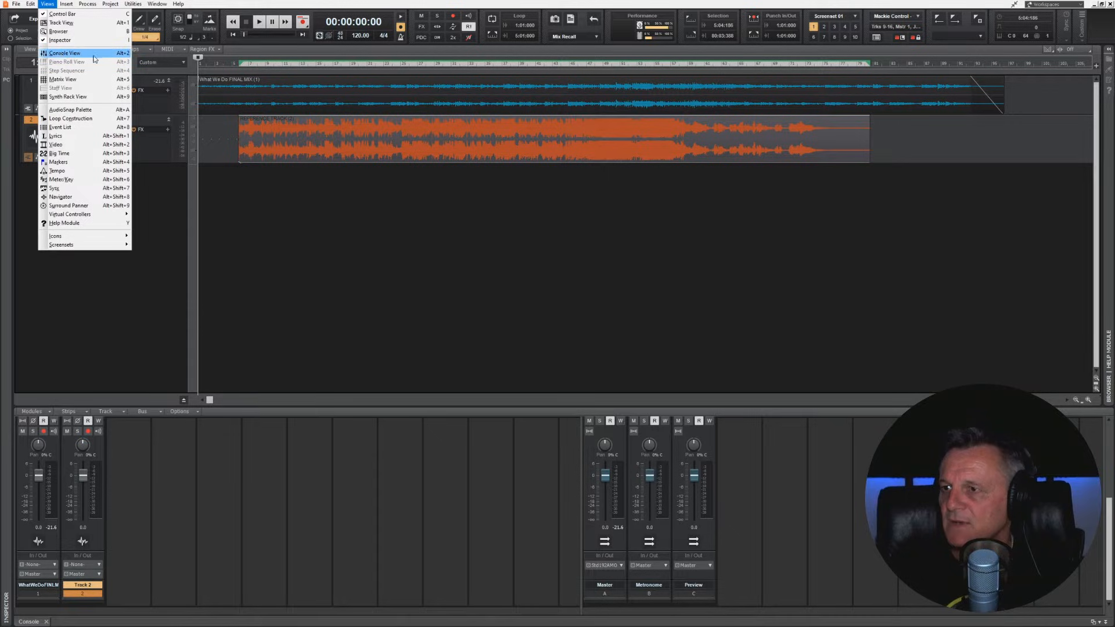
pyautogui.click(135, 310)
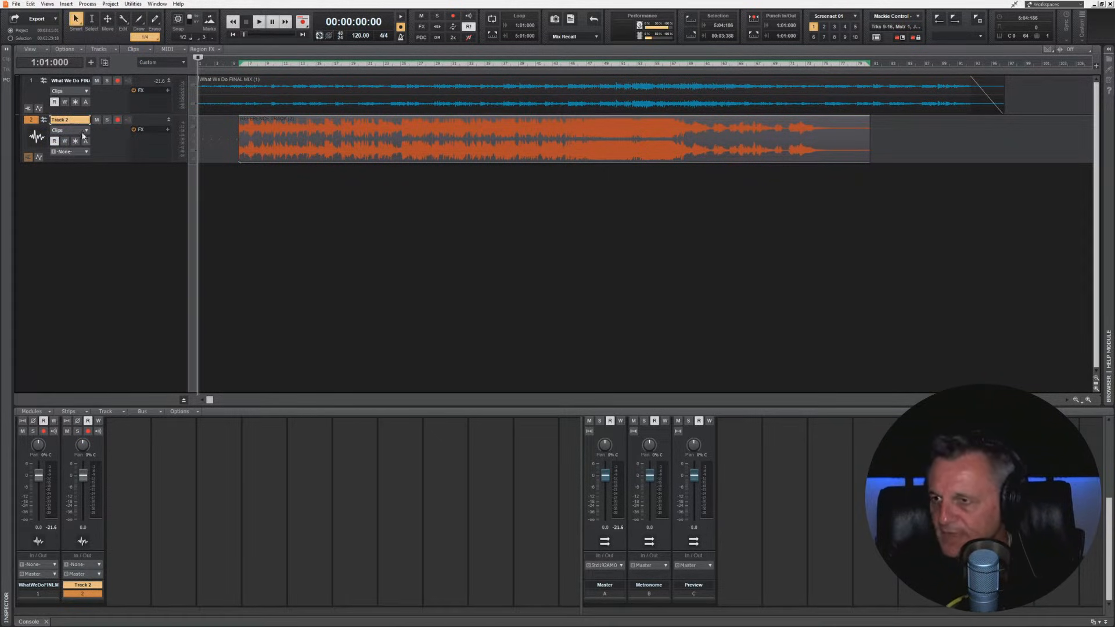
# Step: Reduce the heights of both tracks and enlarge the Console upward to just beneath them
pyautogui.moveTo(105, 115); pyautogui.dragTo(105, 106)
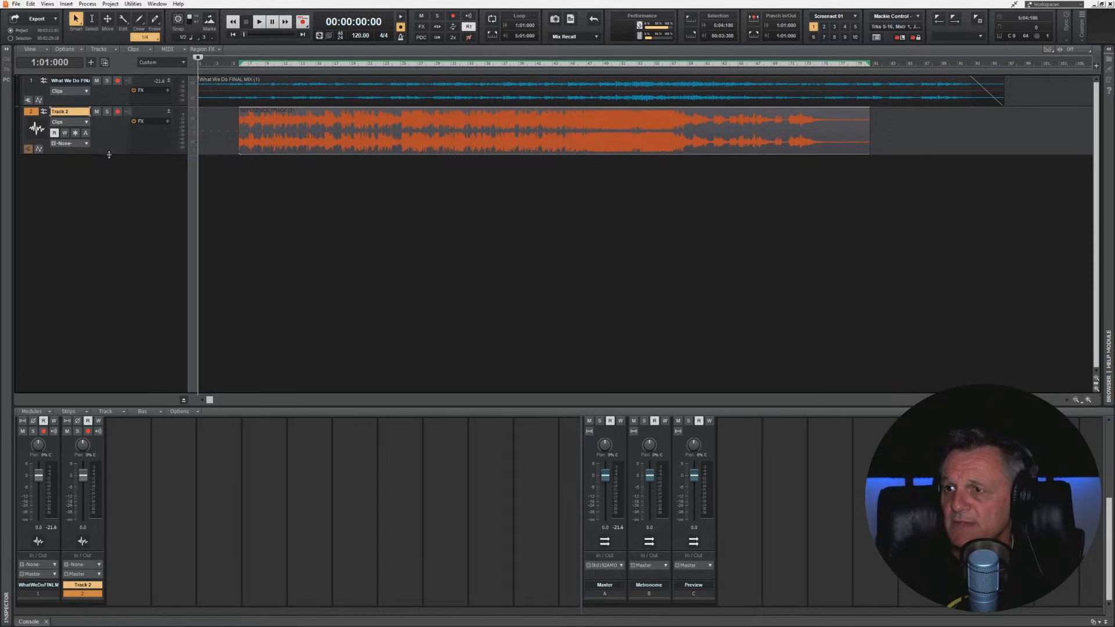
pyautogui.moveTo(109, 155); pyautogui.dragTo(114, 132)
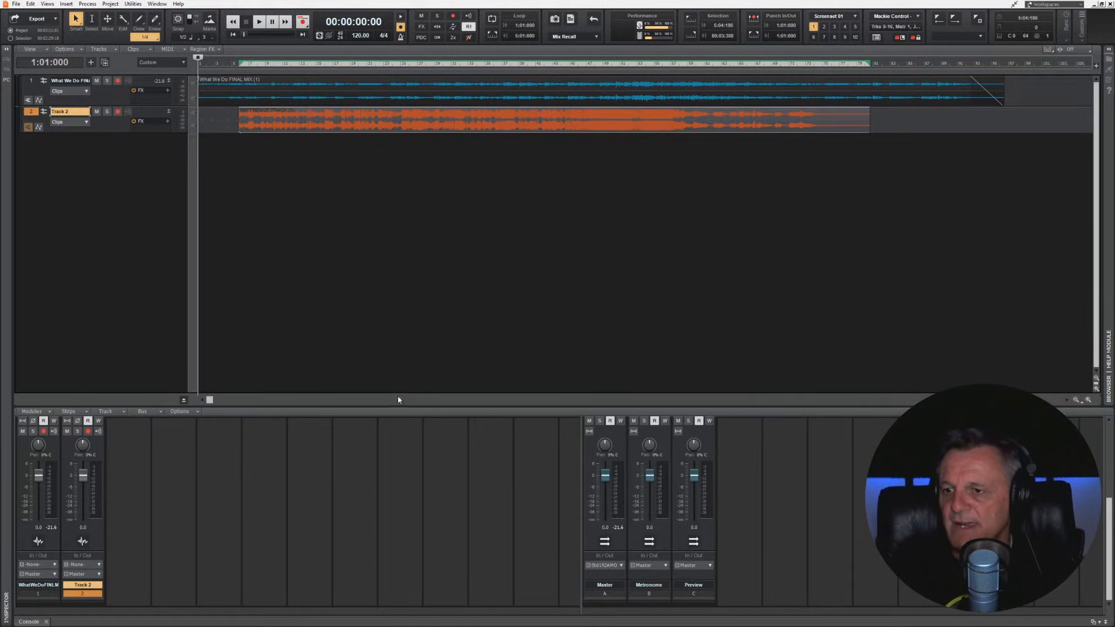
pyautogui.moveTo(397, 395); pyautogui.dragTo(419, 423)
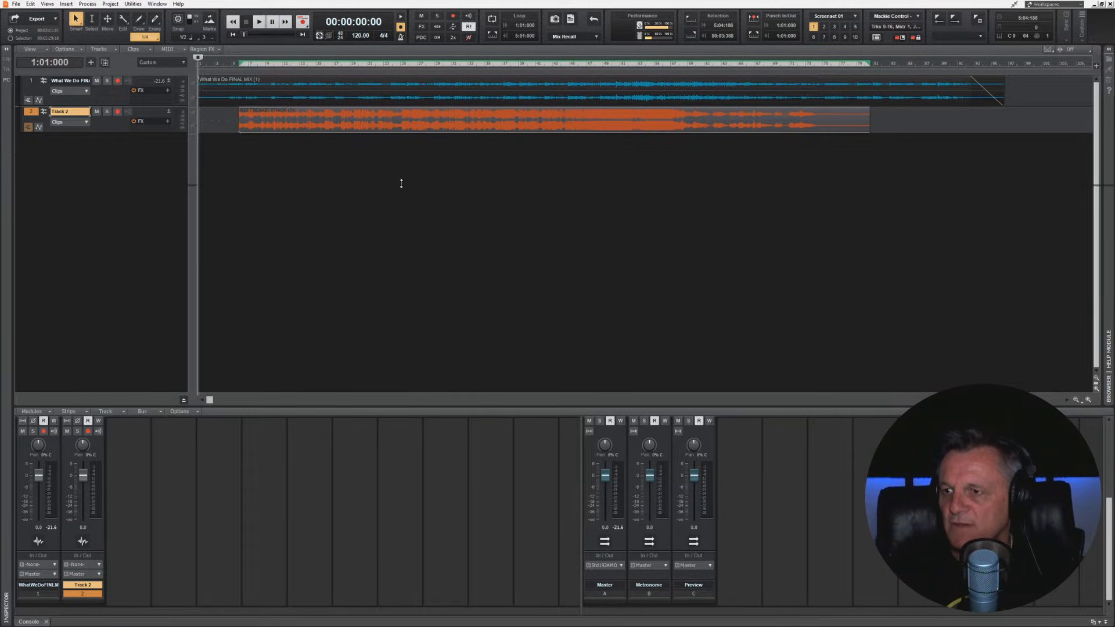
pyautogui.moveTo(409, 155); pyautogui.dragTo(414, 153)
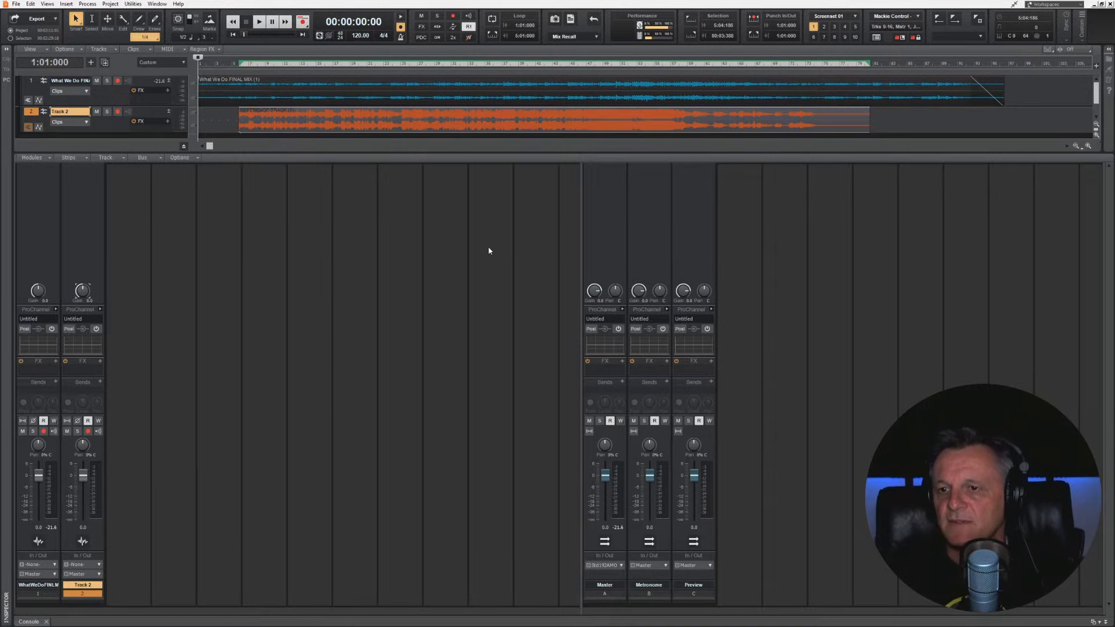
# Step: Delete the Metronome and Preview buses and bring the Master bus strip close to the track strips
pyautogui.click(650, 228)
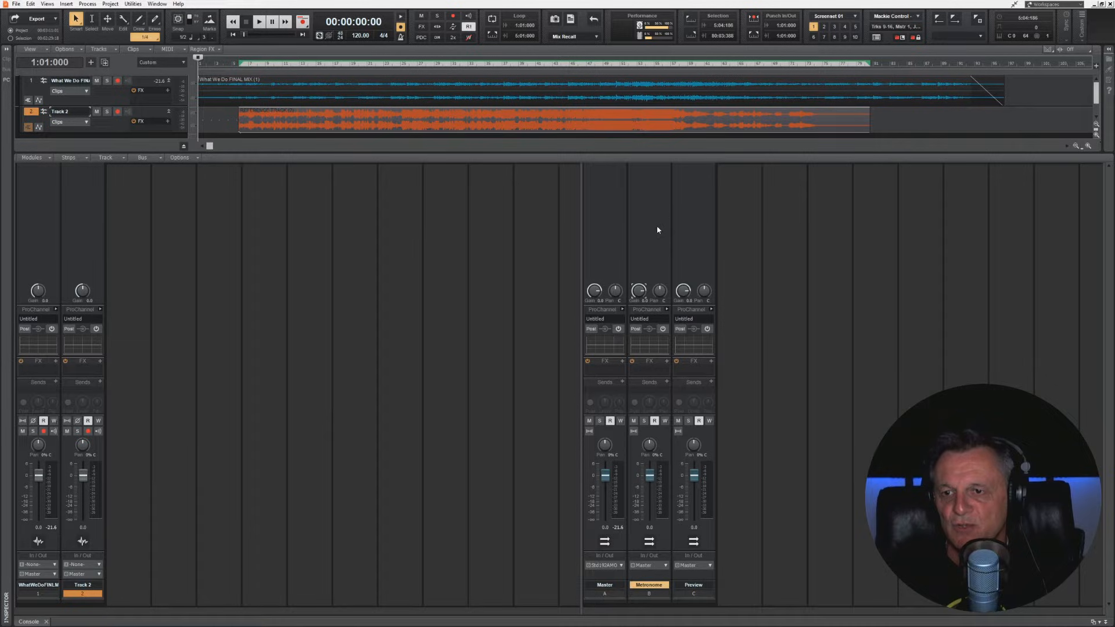
pyautogui.rightClick(642, 224)
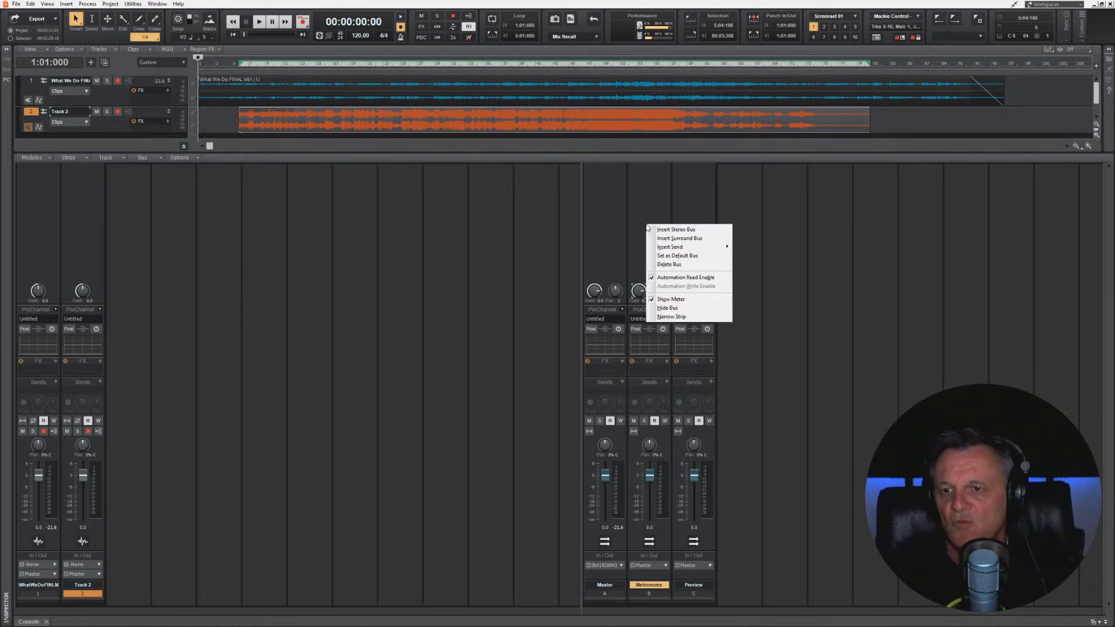
pyautogui.click(682, 267)
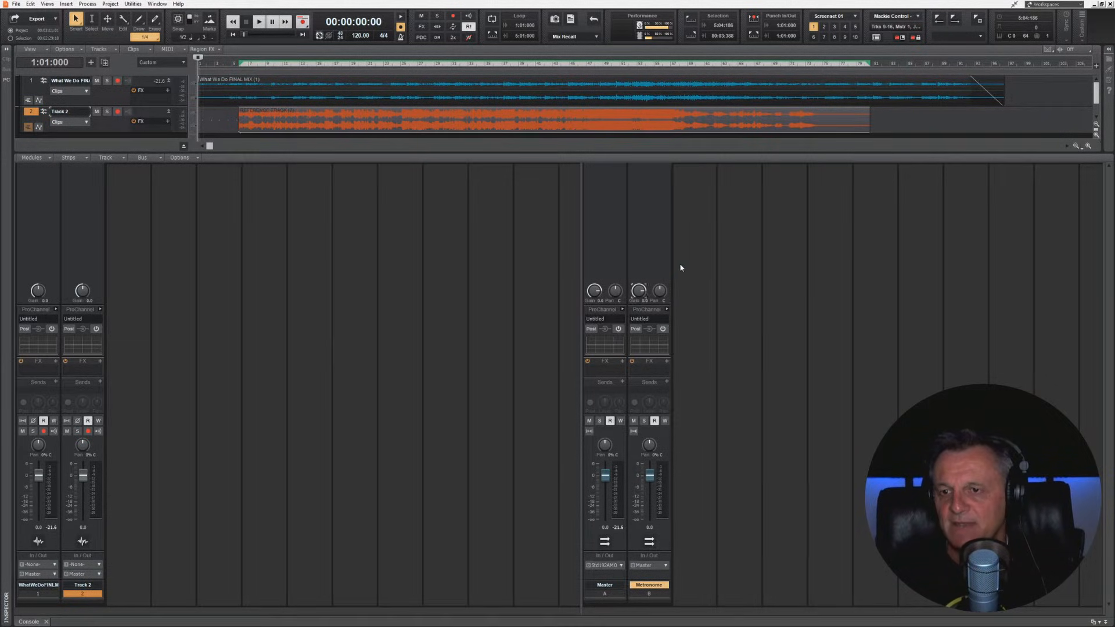
pyautogui.click(649, 248)
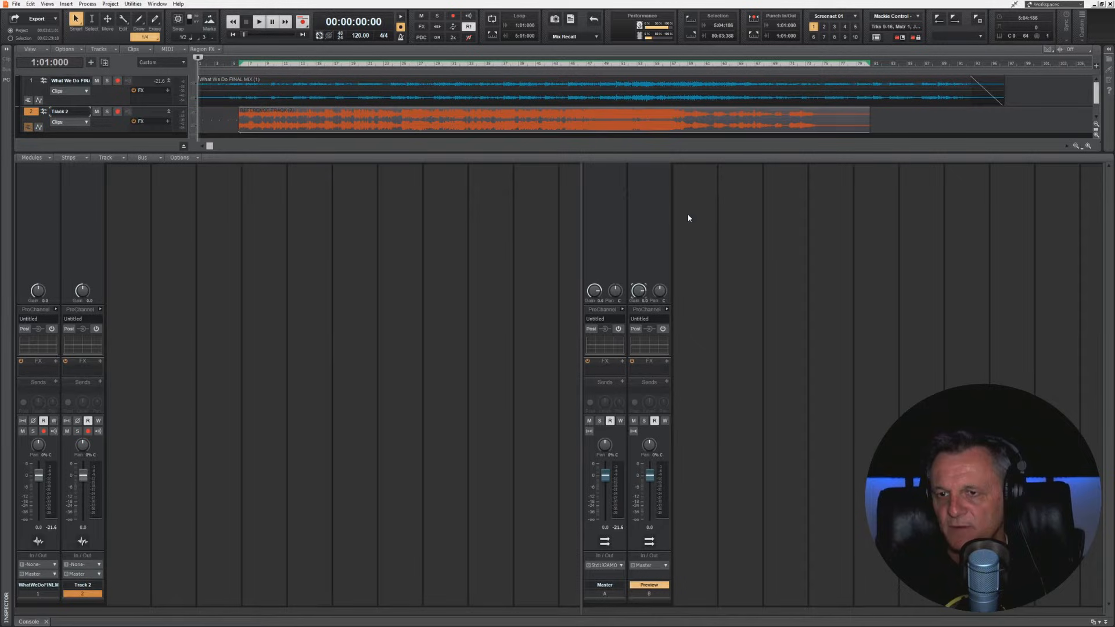
pyautogui.rightClick(648, 226)
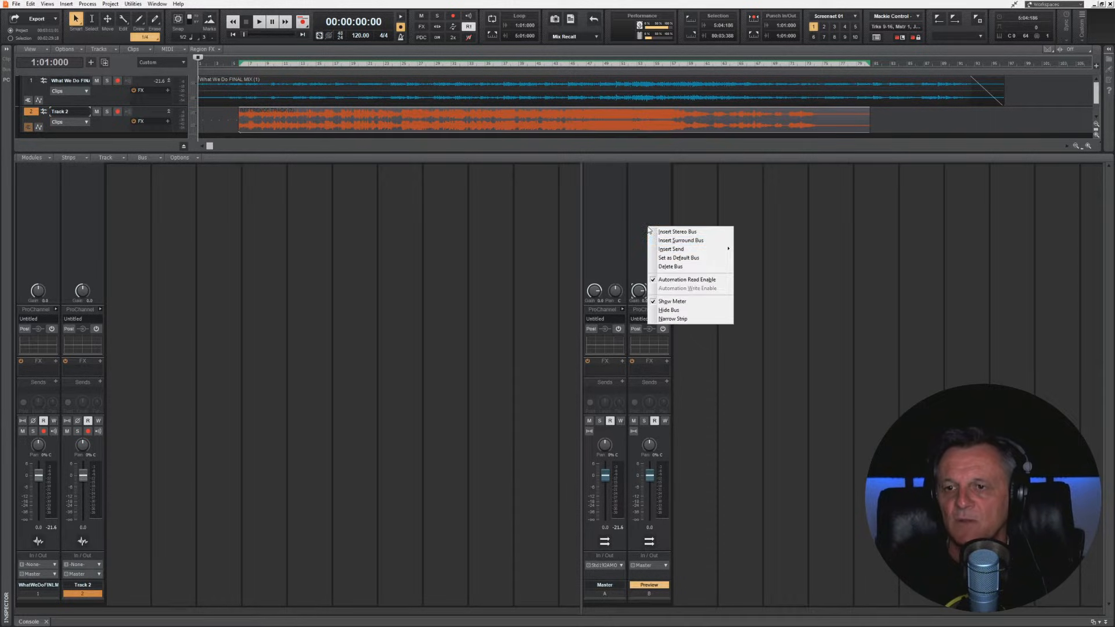
pyautogui.click(680, 269)
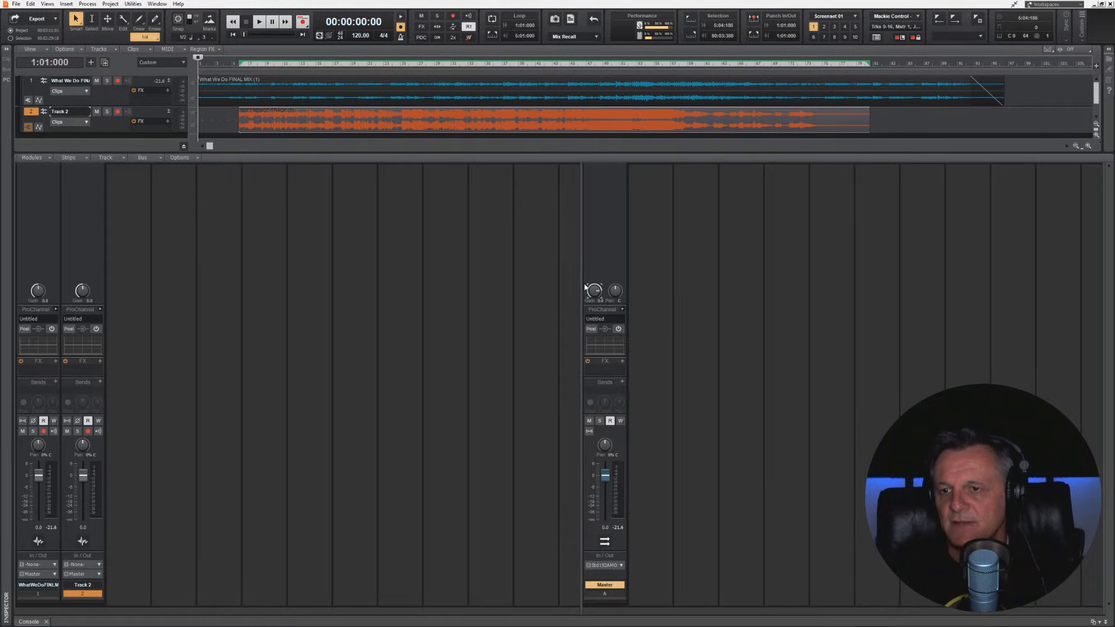
pyautogui.moveTo(582, 284); pyautogui.dragTo(188, 333)
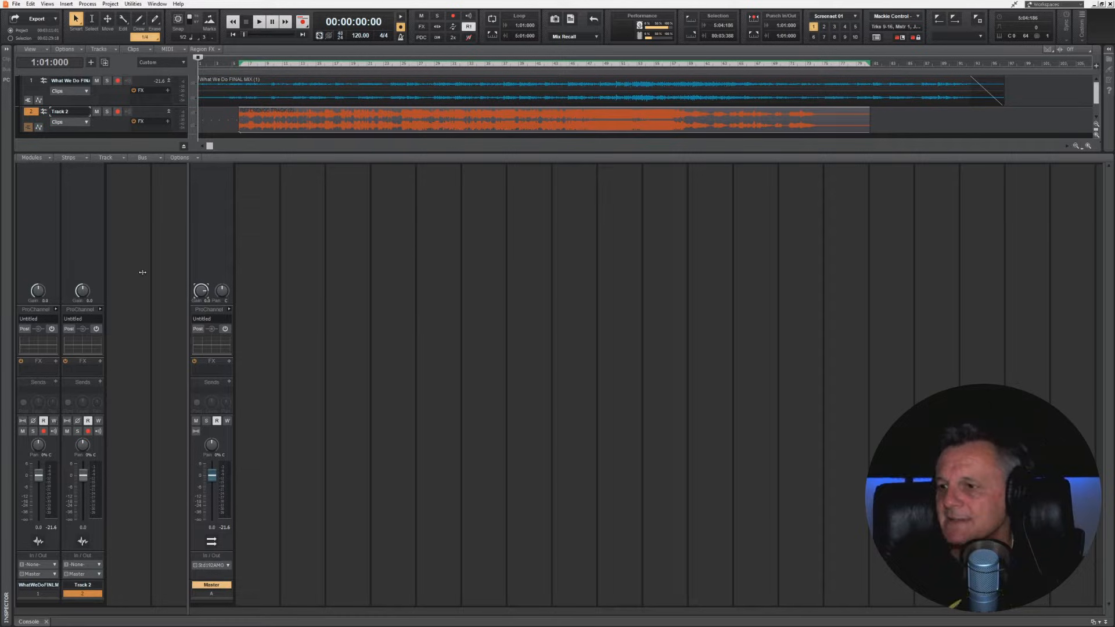
# Step: Expand the mix track's ProChannel in the Console and widen the track area to fit all strips
pyautogui.click(38, 230)
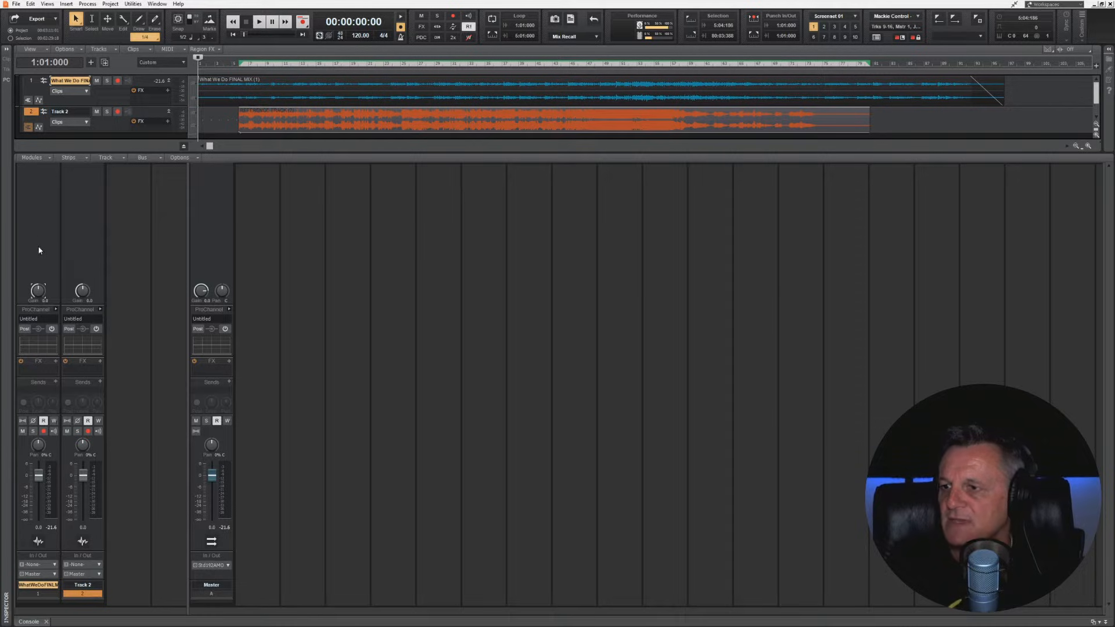
pyautogui.click(56, 309)
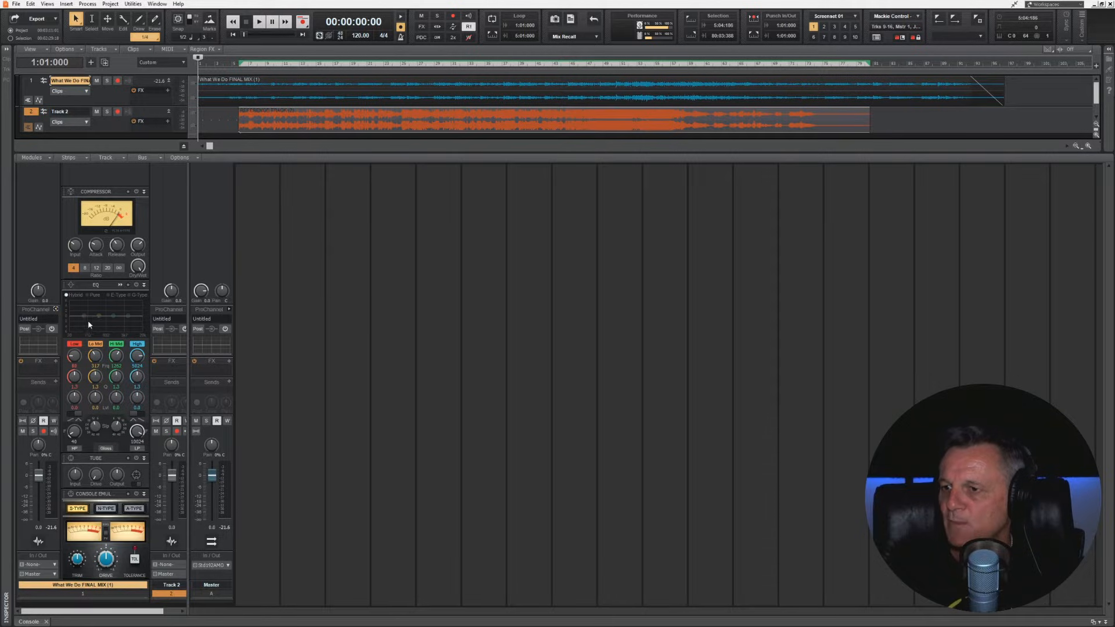
pyautogui.moveTo(188, 281); pyautogui.dragTo(216, 286)
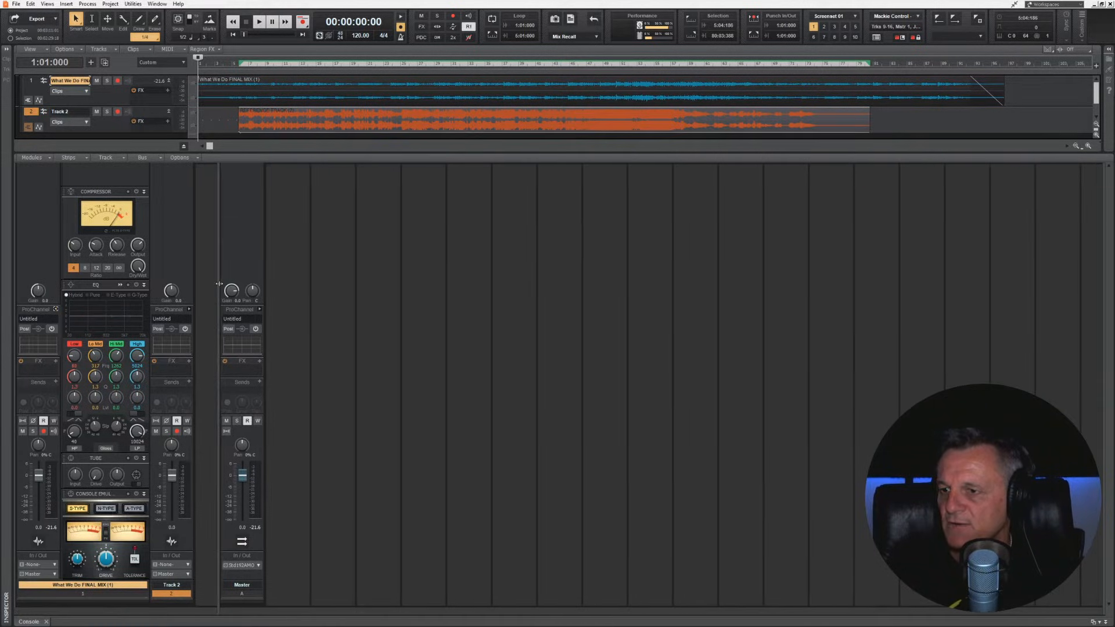
# Step: Remove the Compressor, Tube and Console Emulator modules from the mix track's ProChannel, keeping only the EQ
pyautogui.rightClick(94, 193)
pyautogui.click(127, 218)
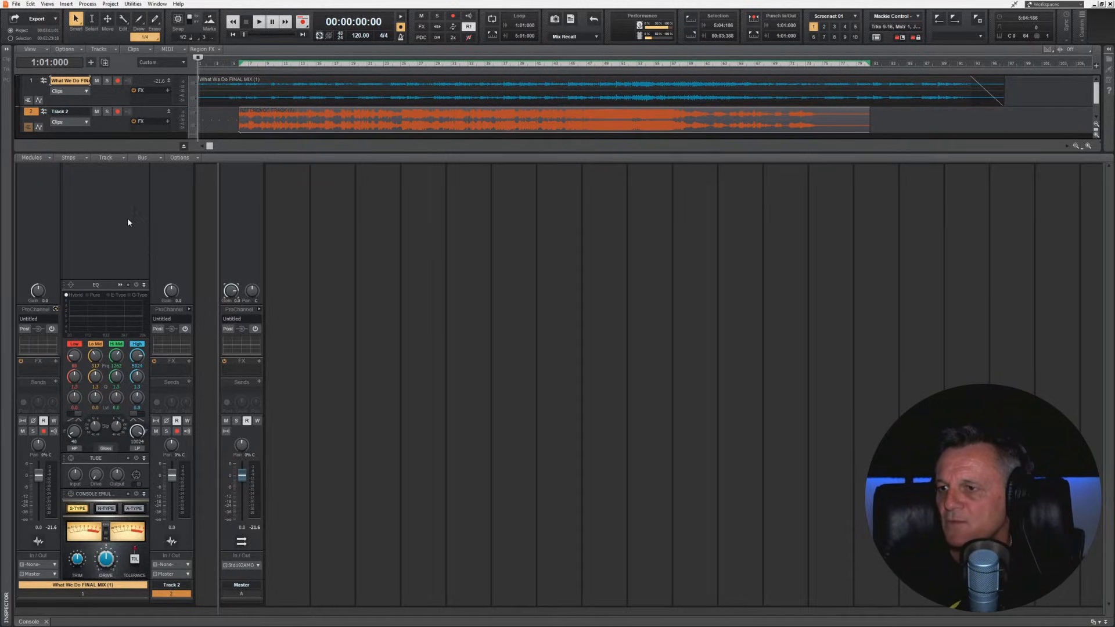
pyautogui.rightClick(98, 462)
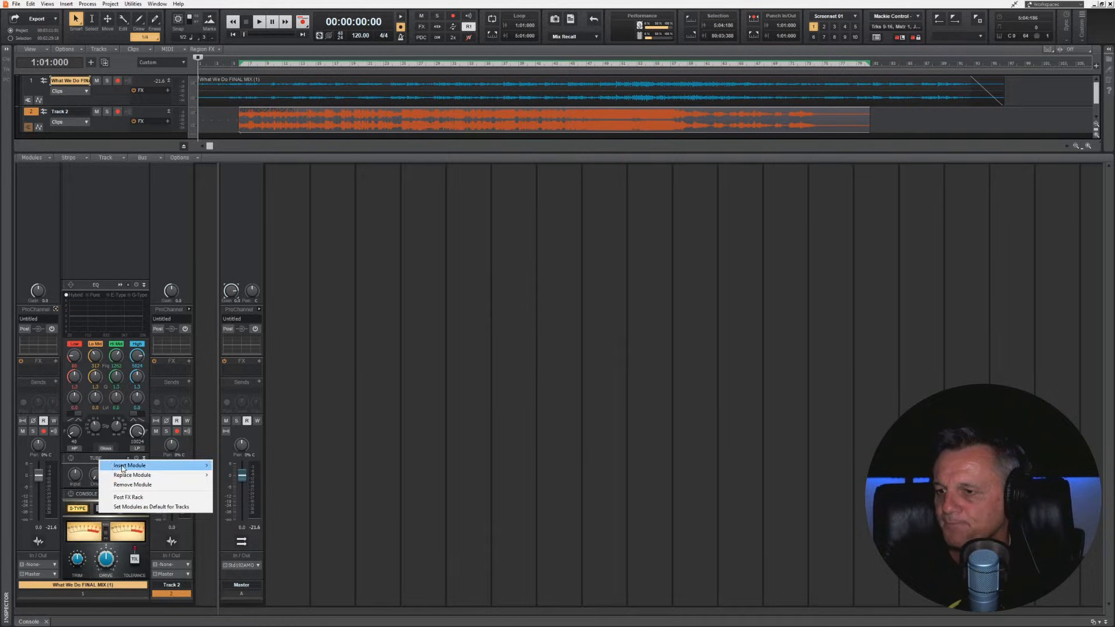
pyautogui.click(125, 481)
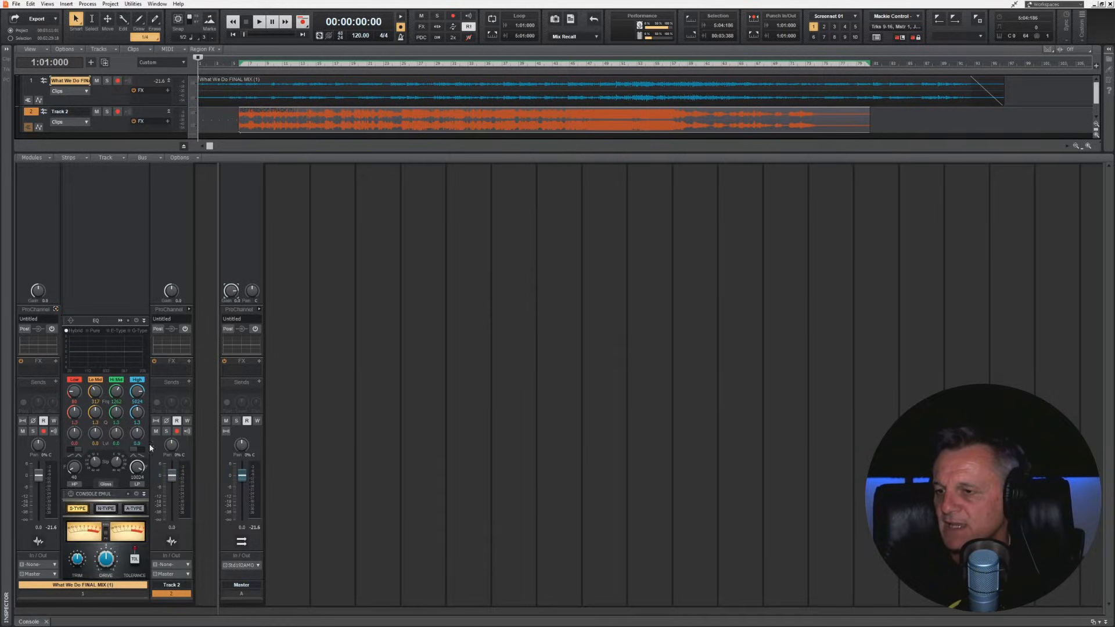
pyautogui.rightClick(104, 496)
pyautogui.click(125, 517)
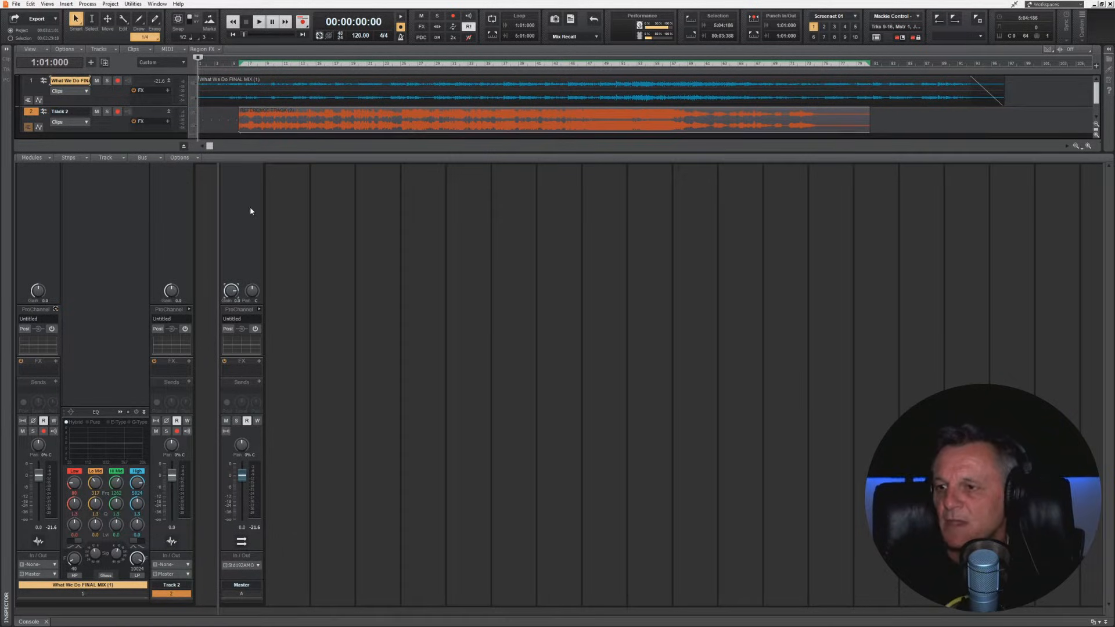
# Step: Expand the Master bus's ProChannel and insert an FX Chain module below its EQ
pyautogui.click(242, 235)
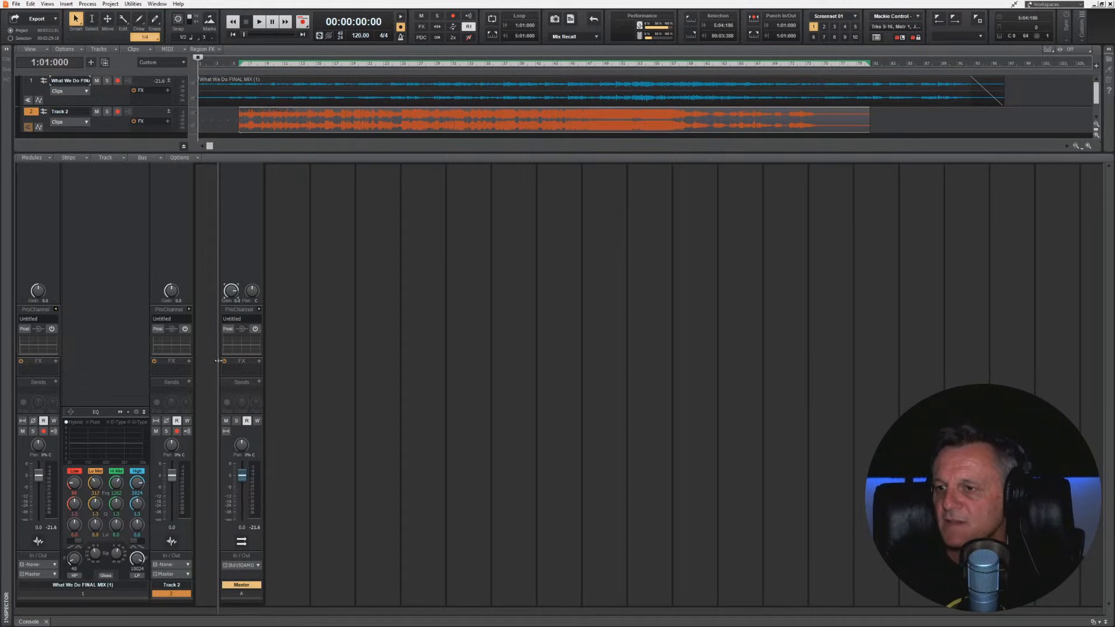
pyautogui.click(259, 309)
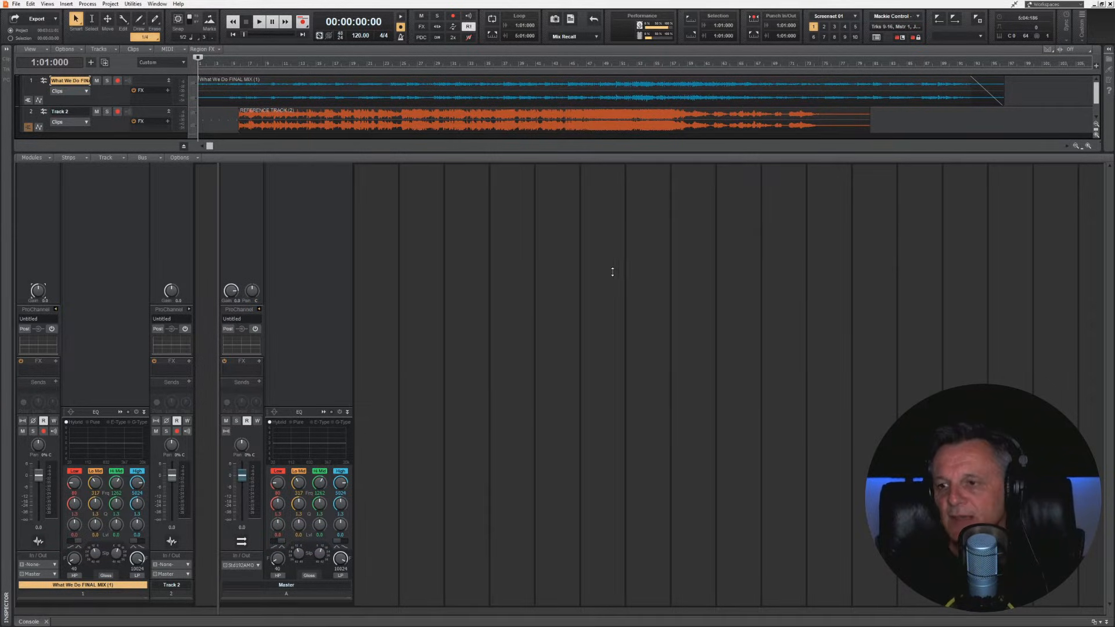
pyautogui.rightClick(302, 269)
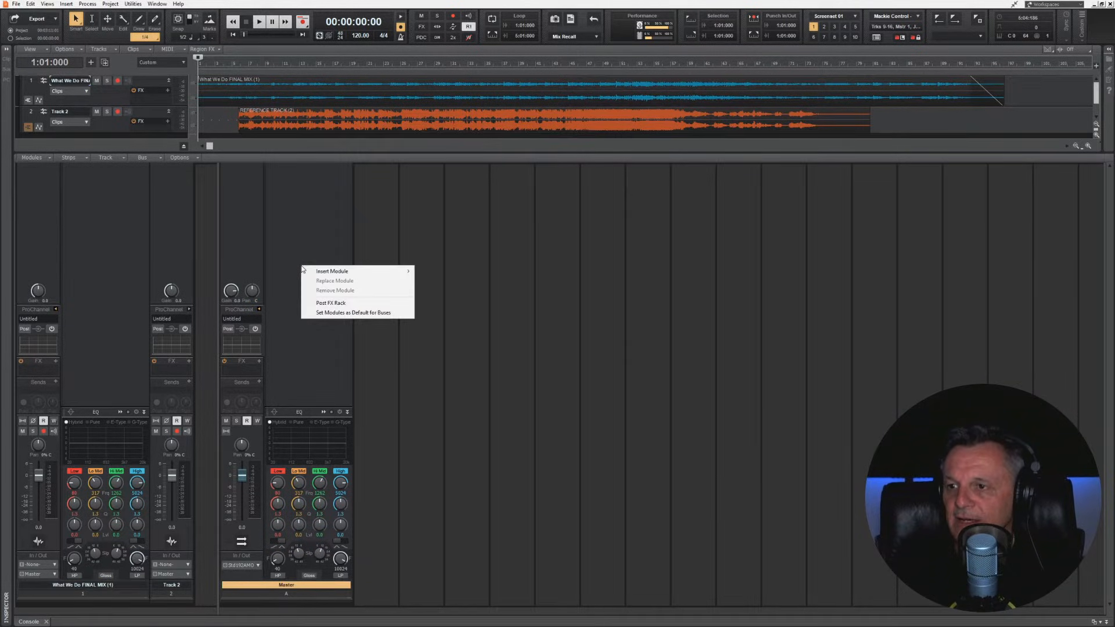
pyautogui.moveTo(333, 272)
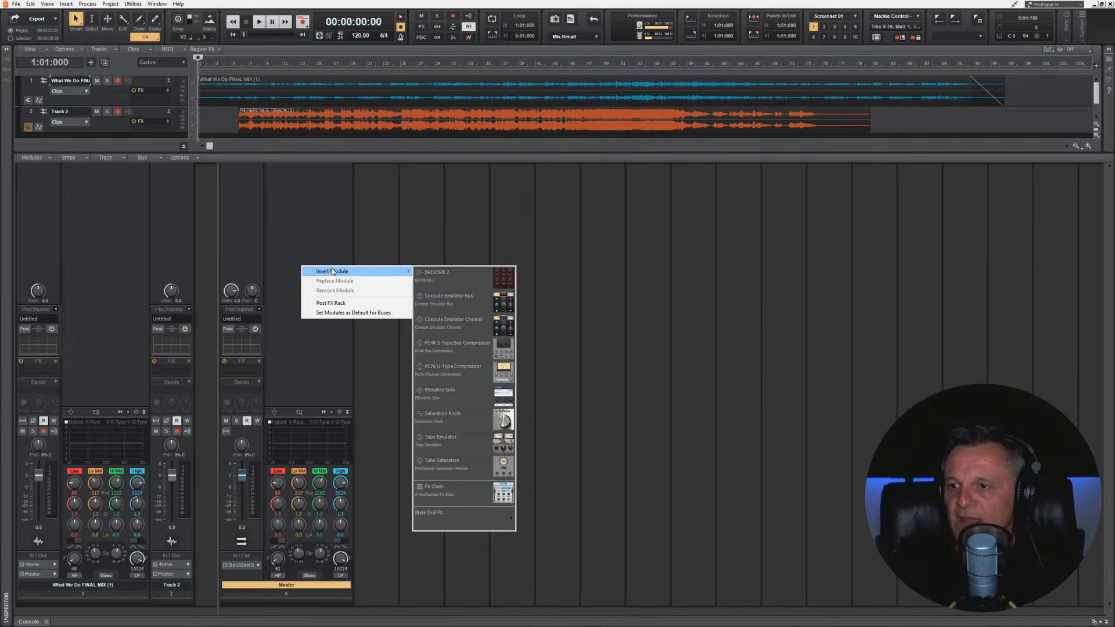
pyautogui.click(457, 495)
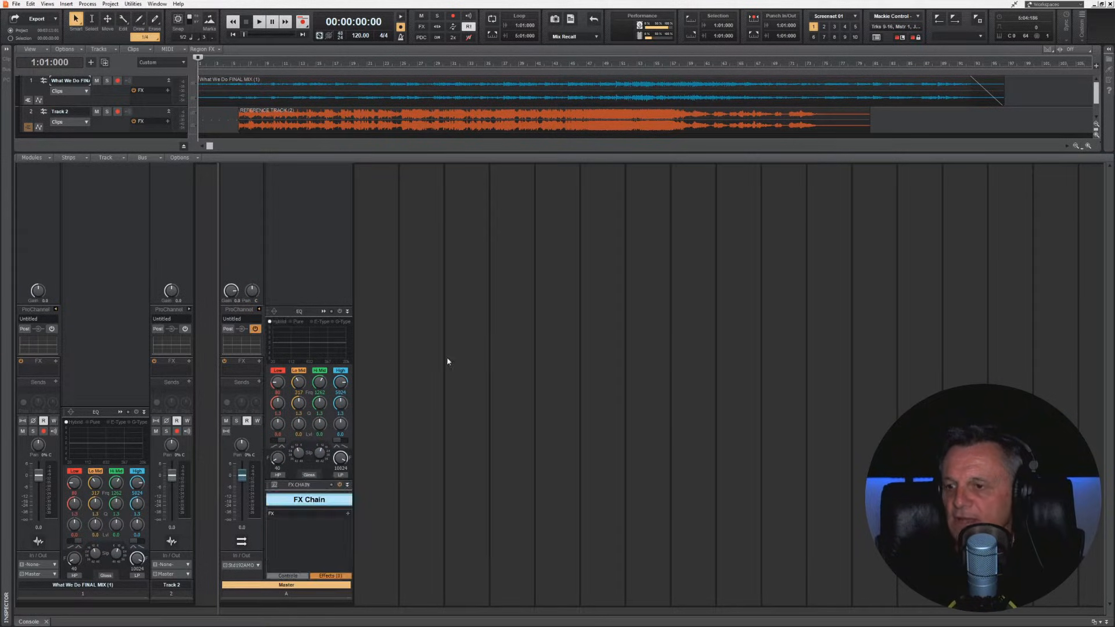
# Step: Rename the Master bus's FX Chain module as Analysis
pyautogui.doubleClick(316, 501)
pyautogui.write('Analysis')
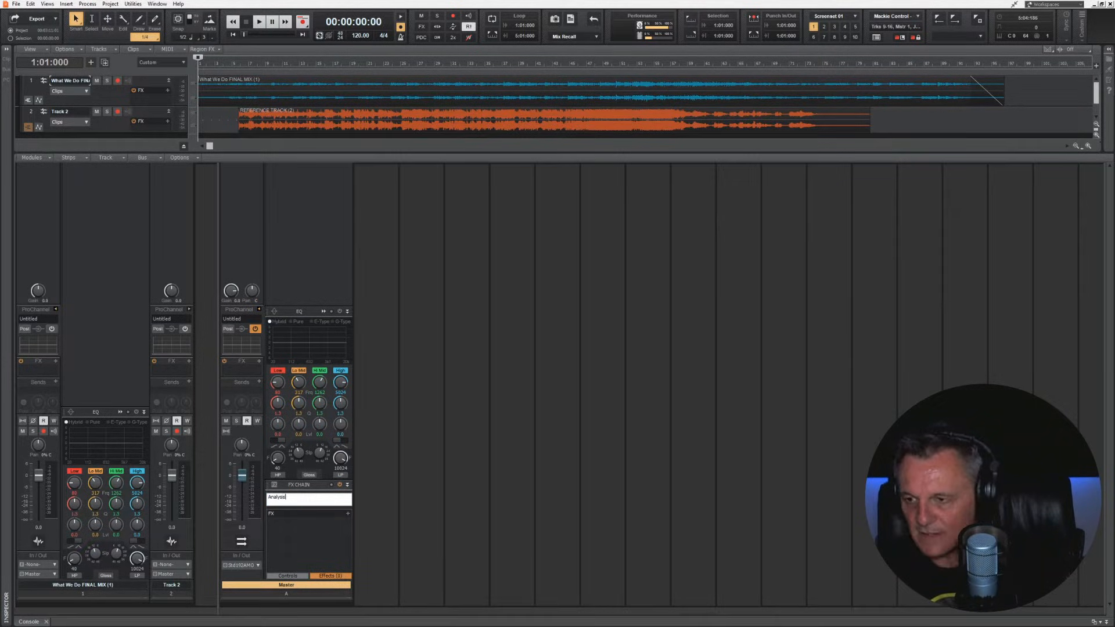
pyautogui.press('Return')
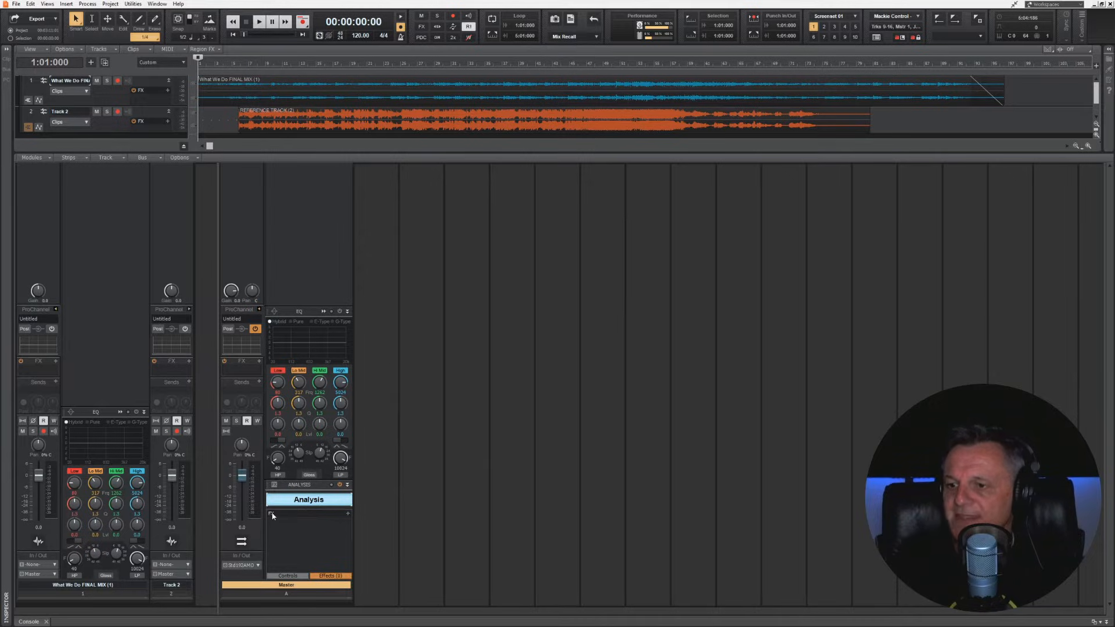
# Step: Insert the SPAN analyzer into the Analysis chain and place its window beside the Master strip
pyautogui.click(349, 514)
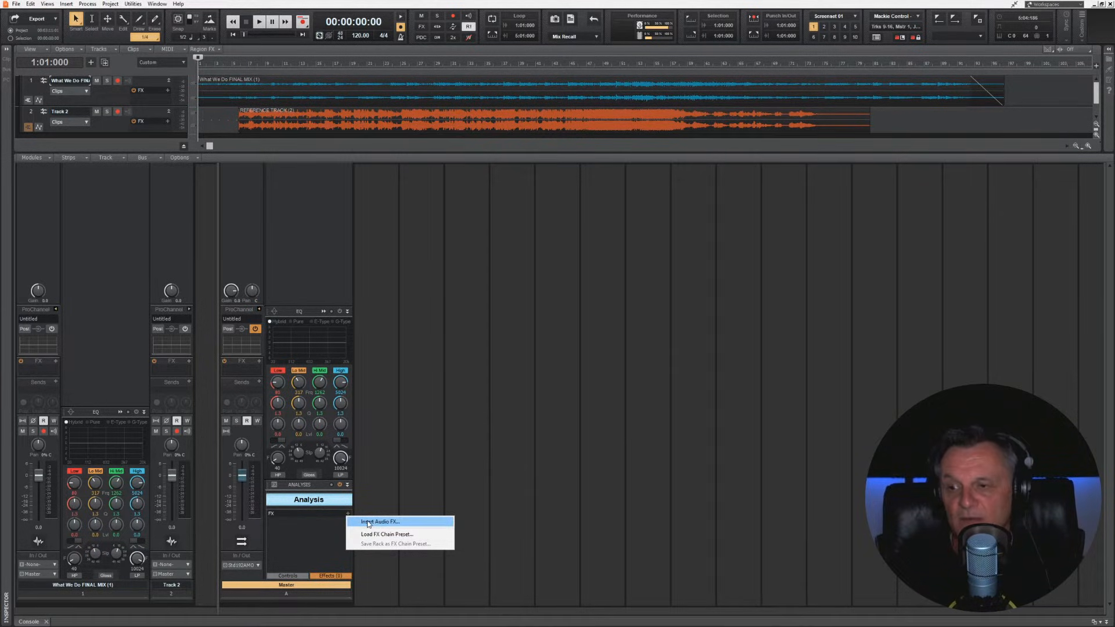
pyautogui.click(367, 522)
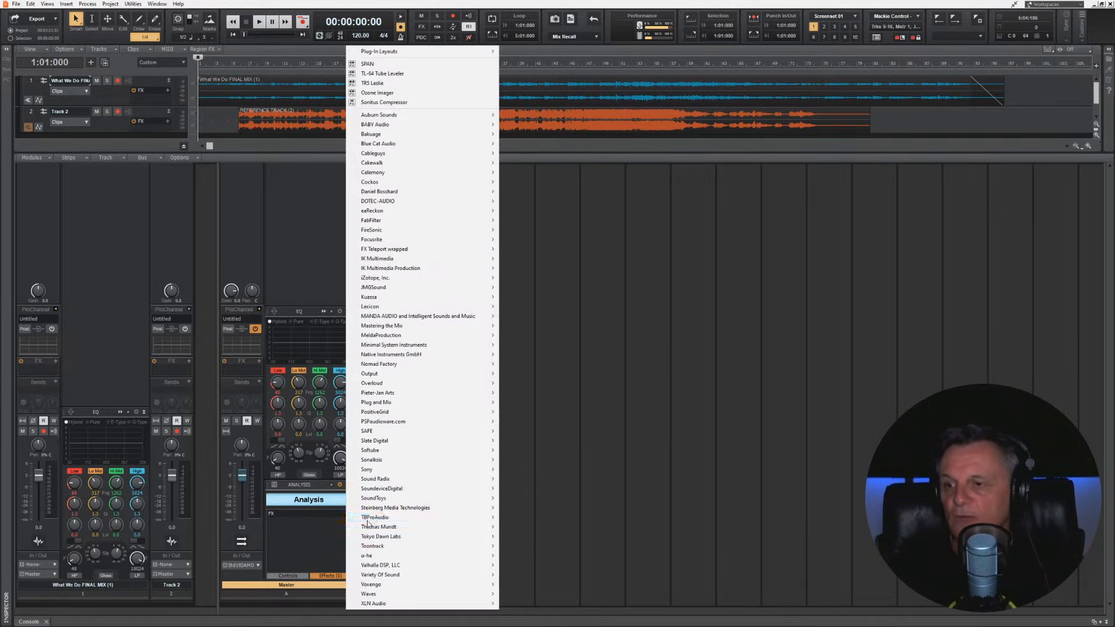
pyautogui.click(374, 64)
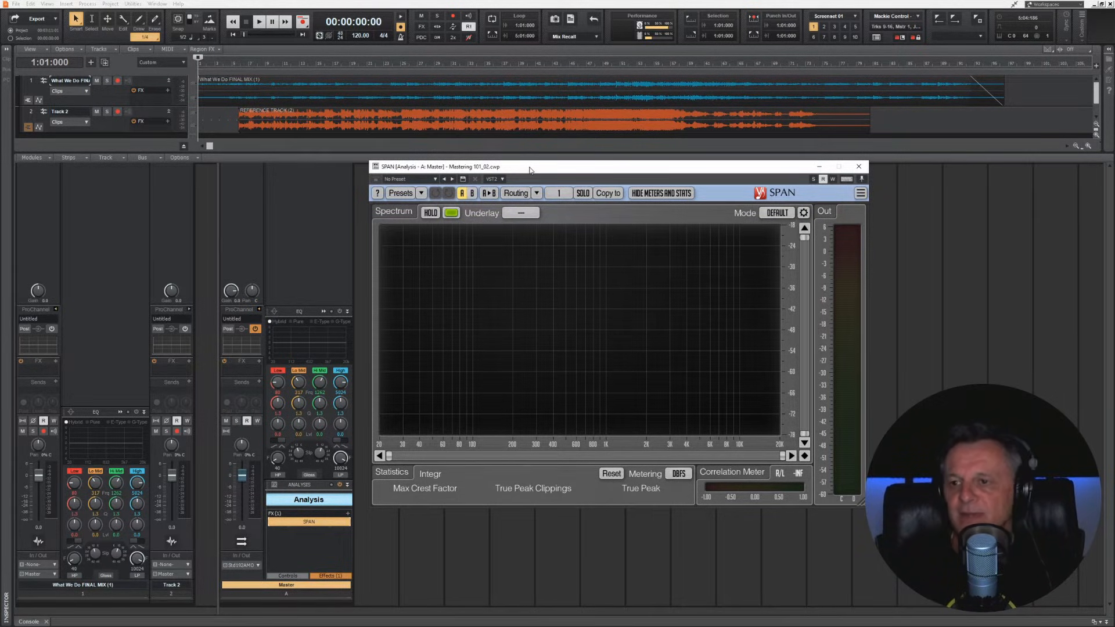
pyautogui.moveTo(530, 170); pyautogui.dragTo(519, 173)
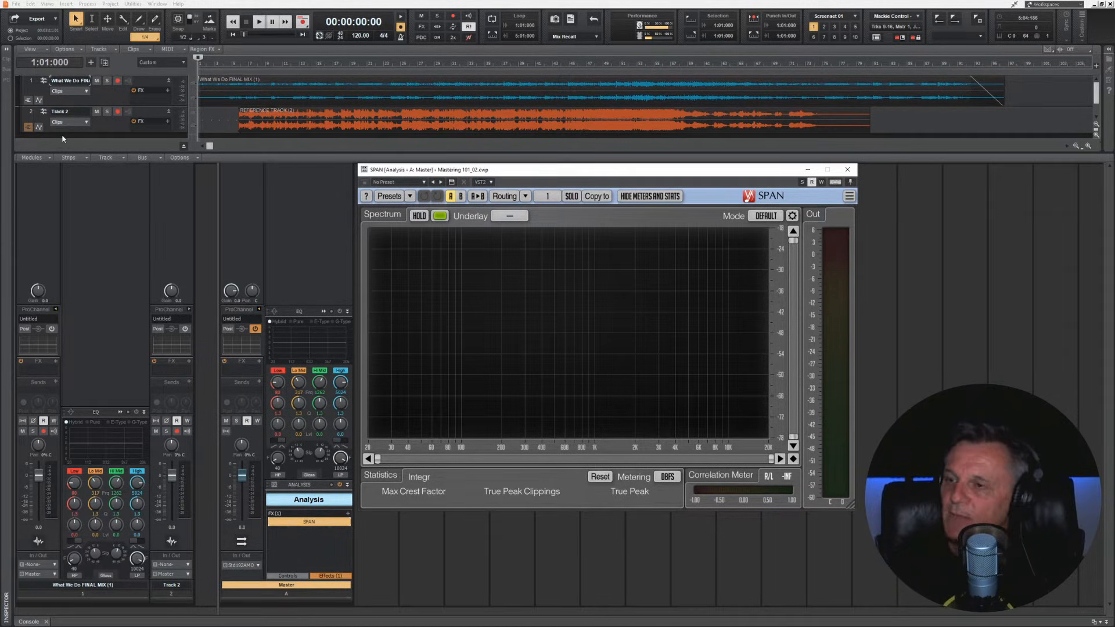
# Step: Mute the reference track and play the mix from its loud section around measure 50 through SPAN
pyautogui.click(97, 112)
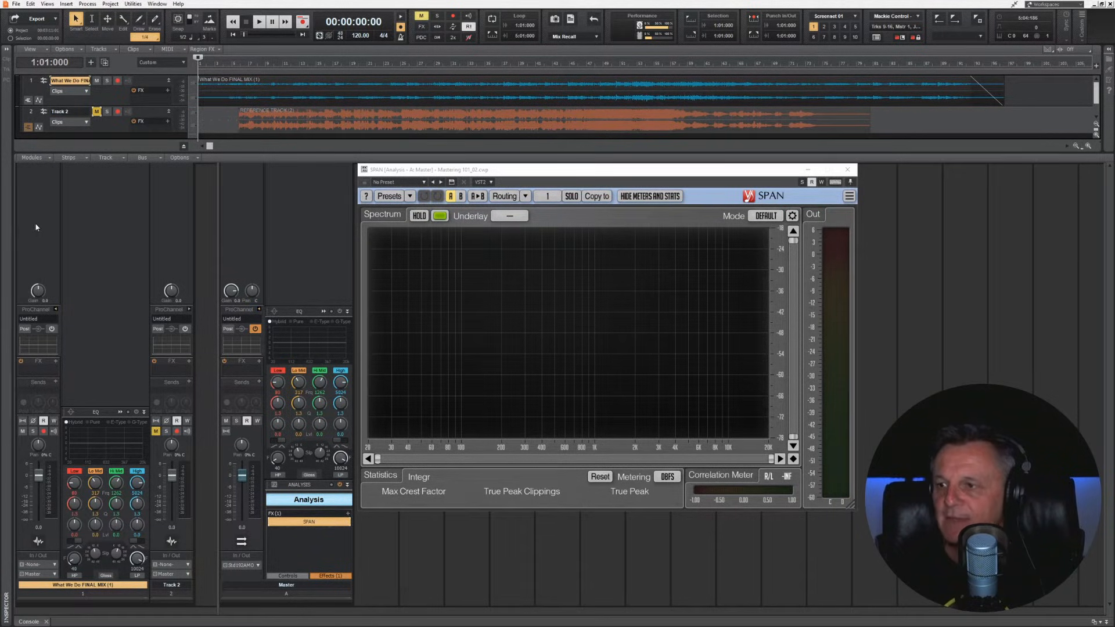
pyautogui.click(617, 67)
pyautogui.press('space')
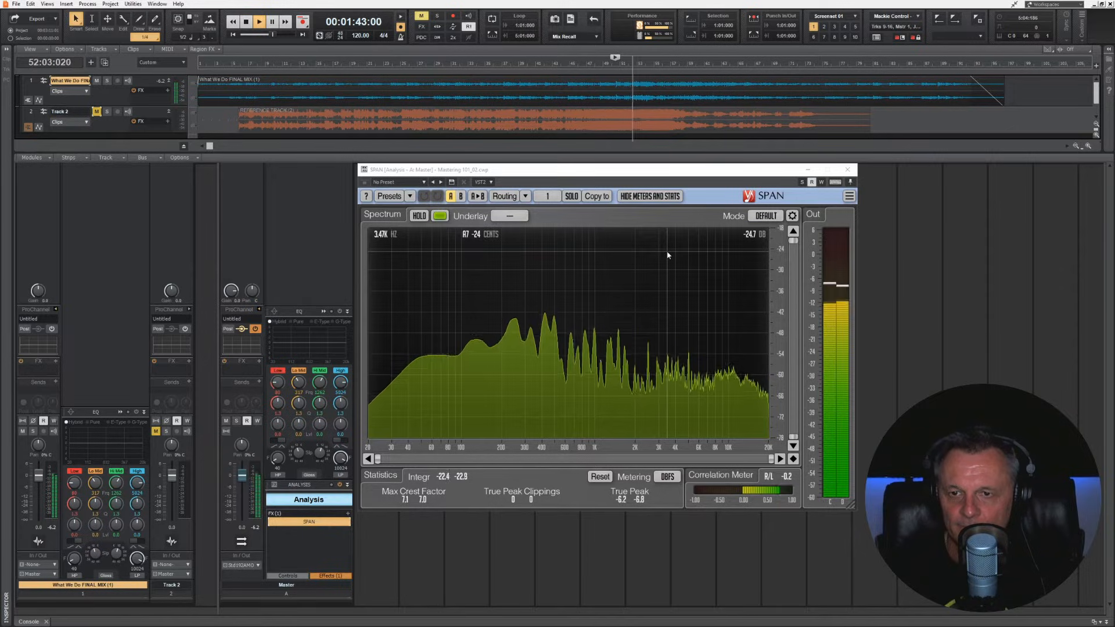
# Step: Raise the mix track's input gain to 4.4 dB and replay the loud section to check its level in SPAN
pyautogui.press('space')
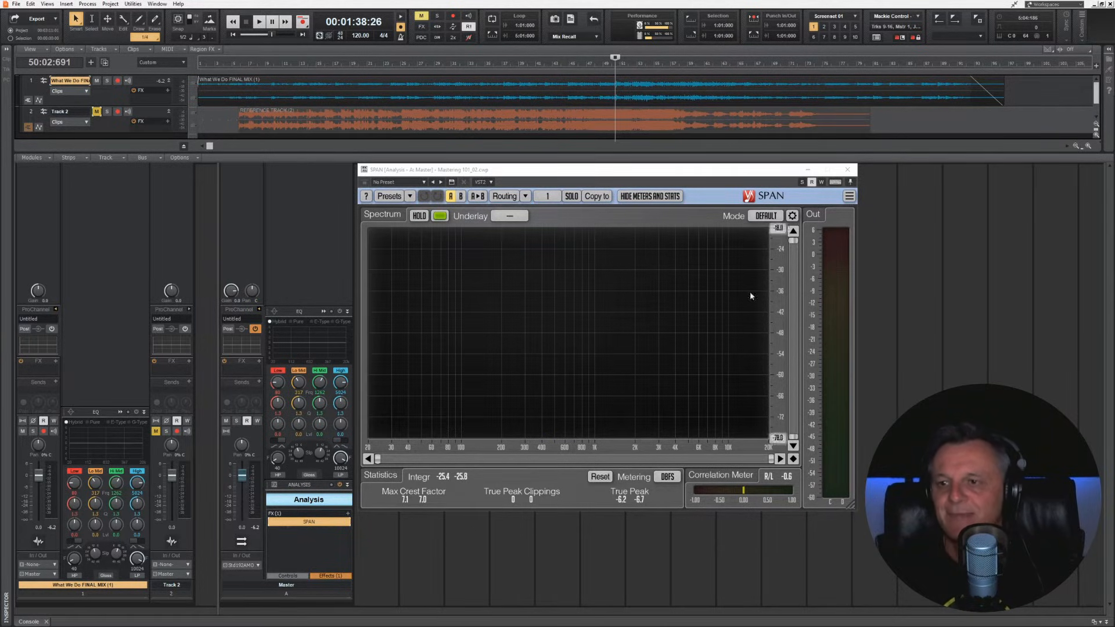
pyautogui.moveTo(39, 295)
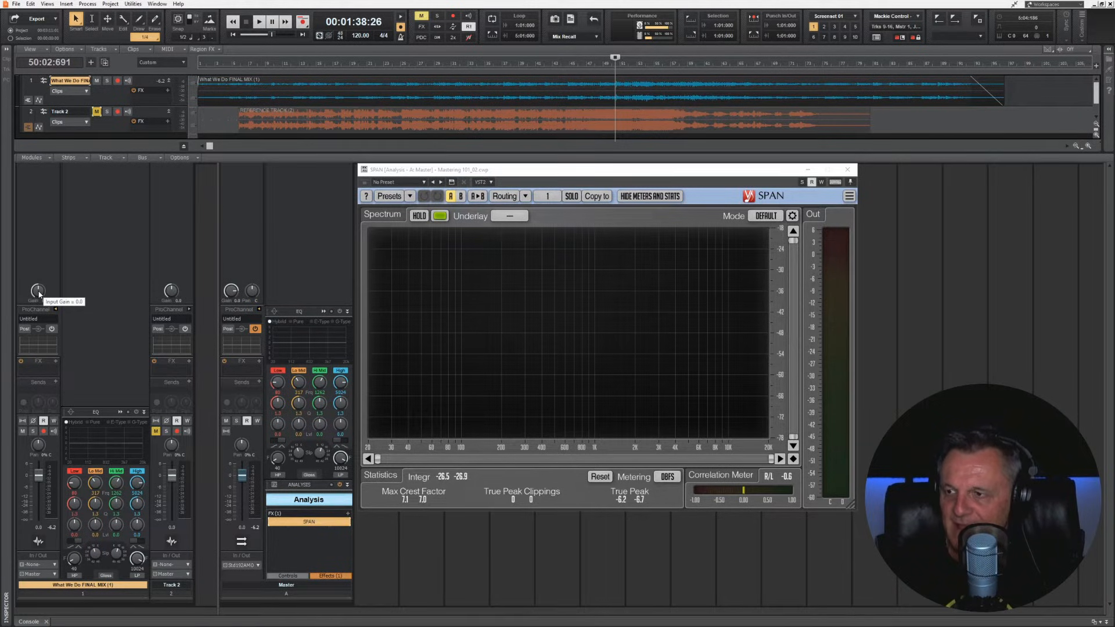
pyautogui.press('space')
pyautogui.moveTo(40, 295); pyautogui.dragTo(40, 283)
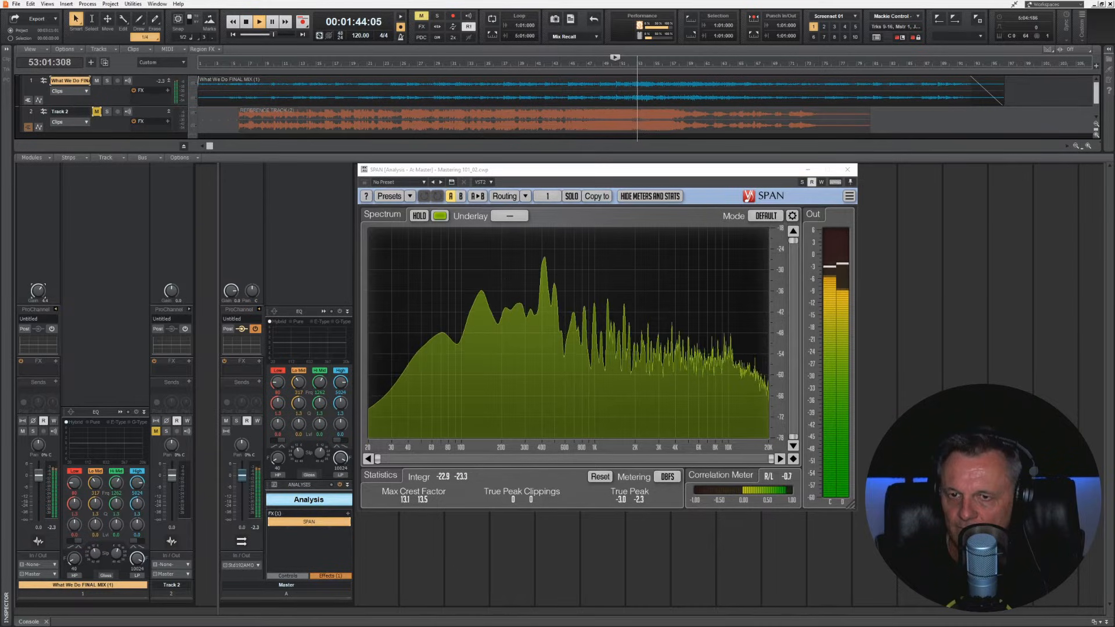
pyautogui.press('space')
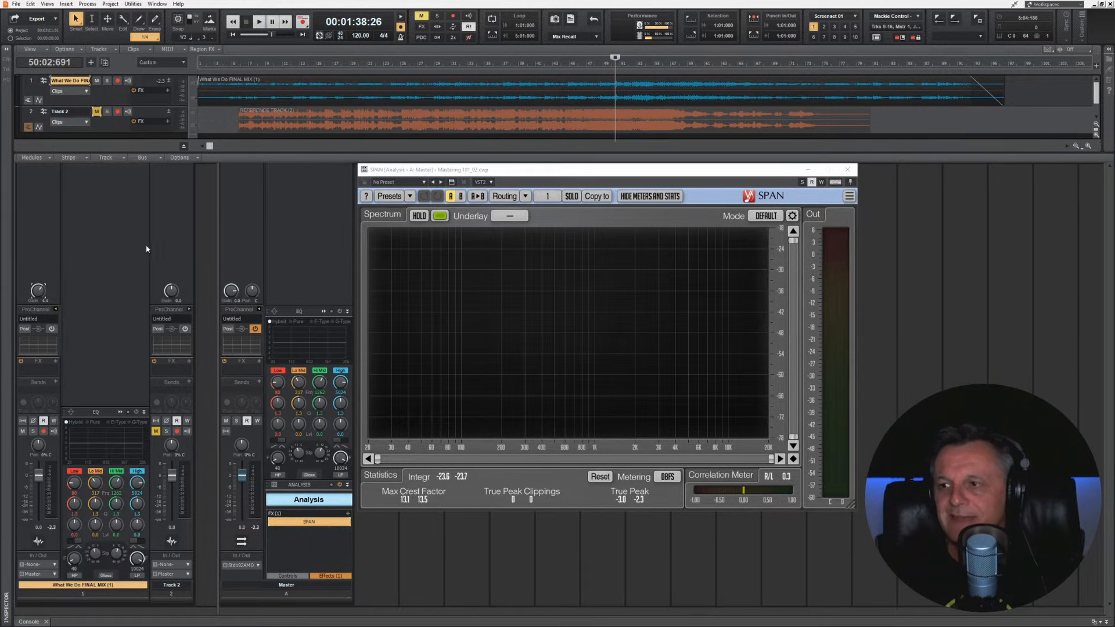
pyautogui.press('space')
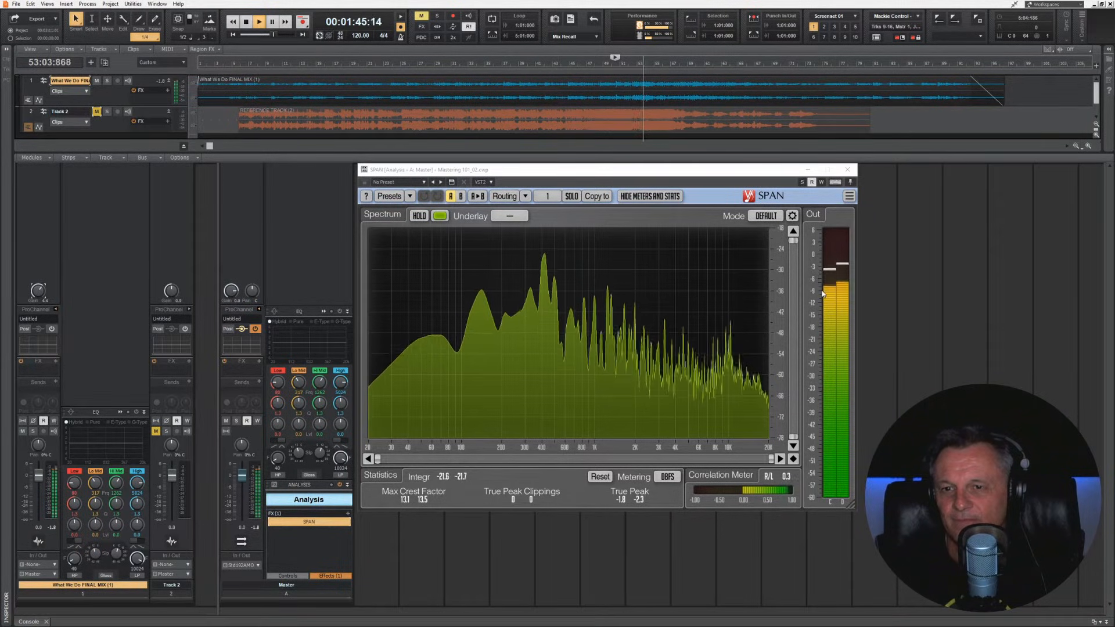
pyautogui.press('space')
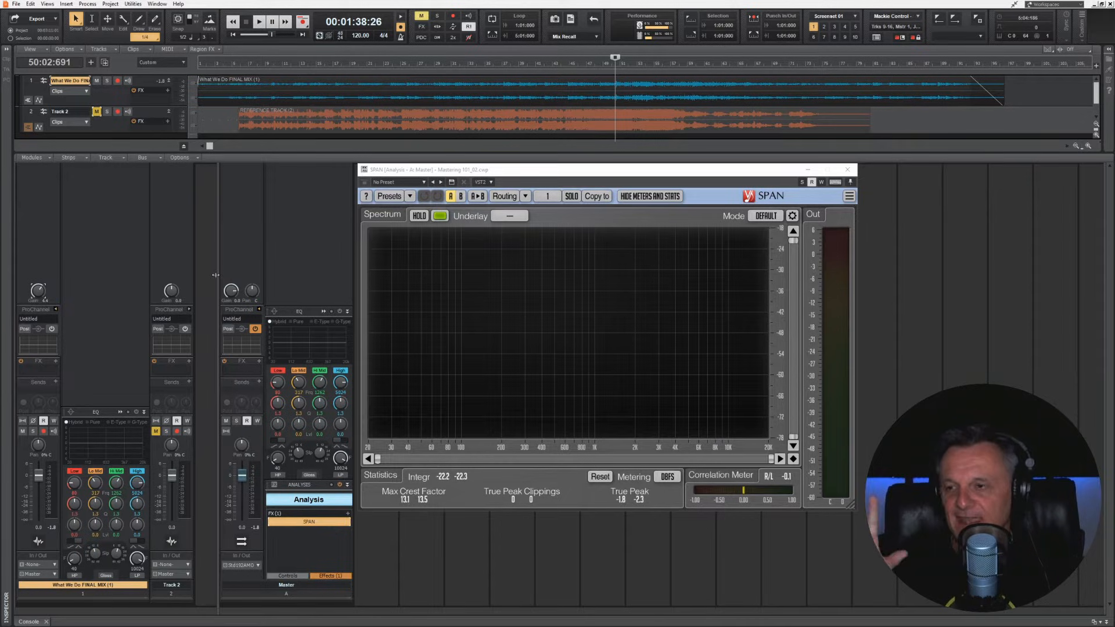
# Step: Mute the mix and the Master bus, unmute the reference track, and lower its input gain during playback
pyautogui.click(22, 432)
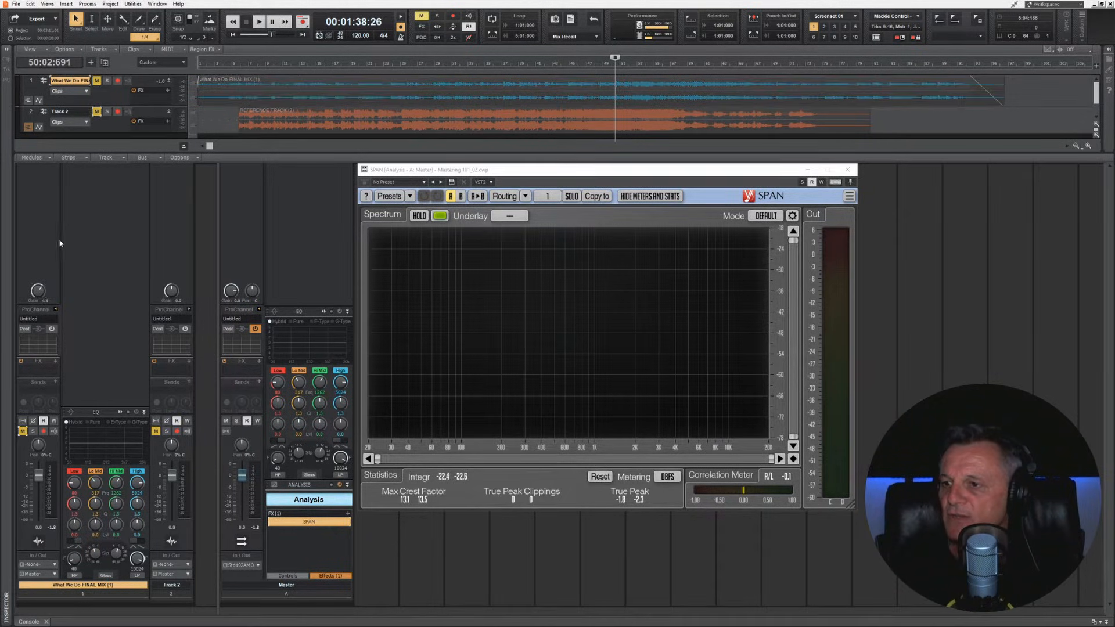
pyautogui.click(156, 432)
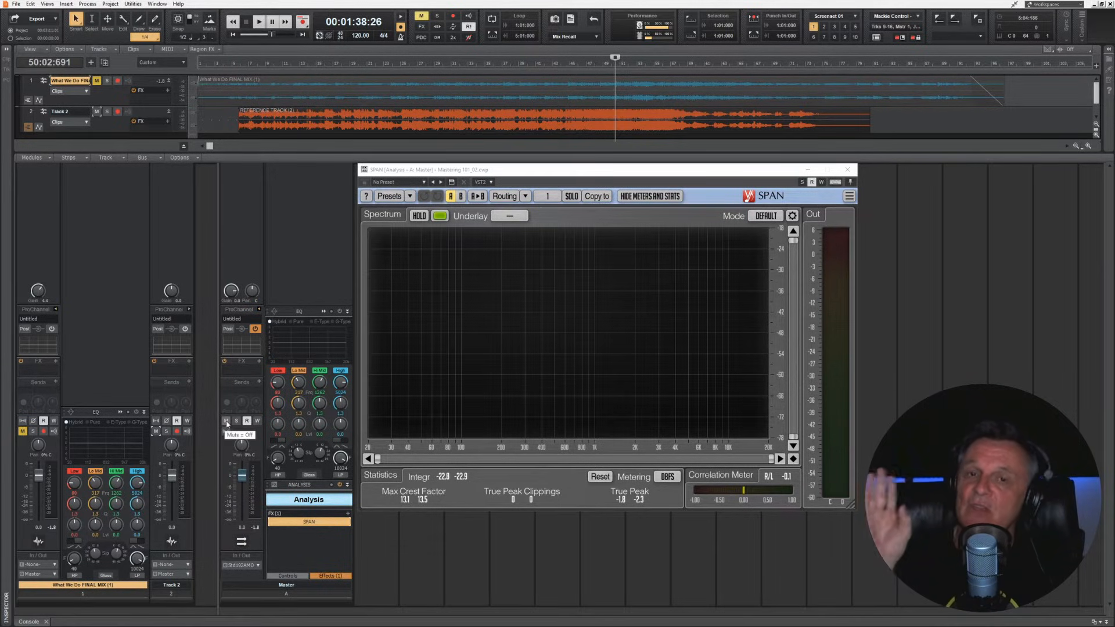
pyautogui.click(227, 422)
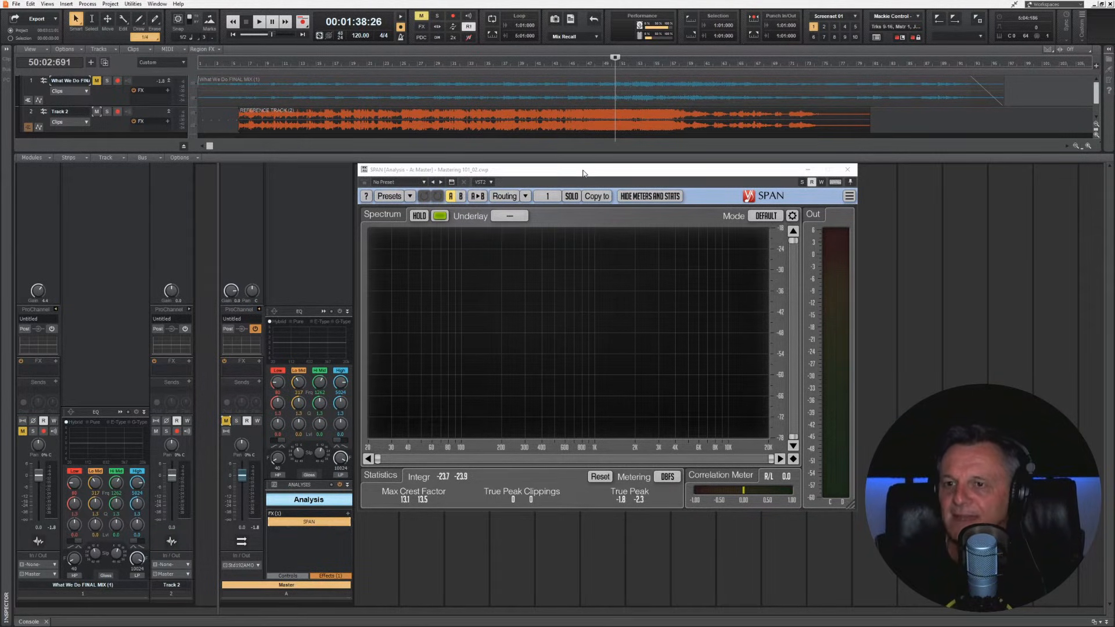
pyautogui.press('space')
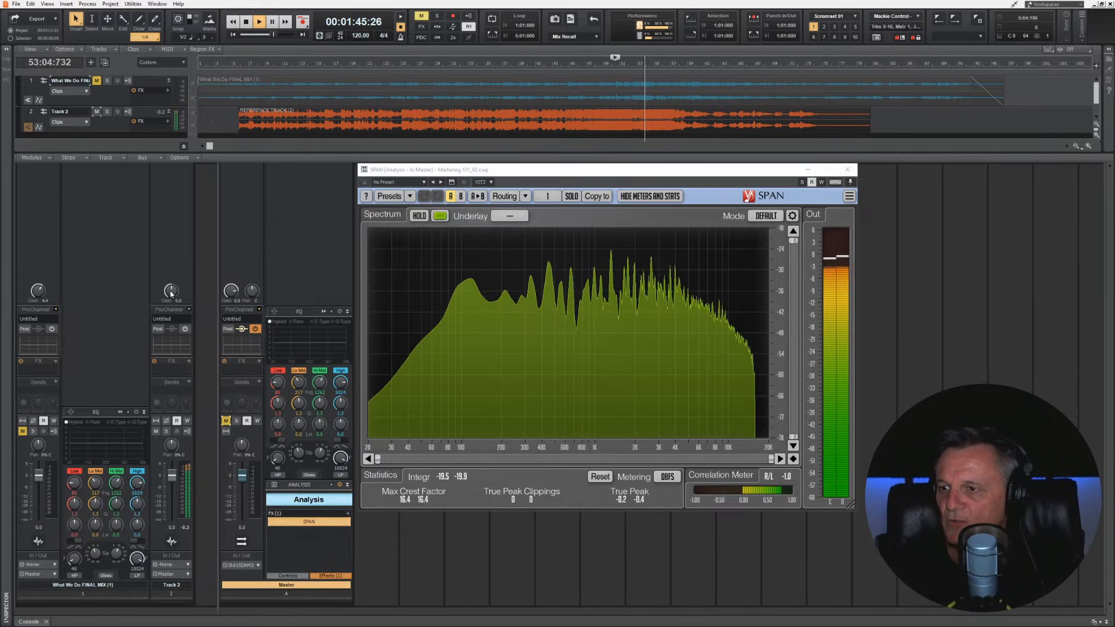
pyautogui.moveTo(171, 293); pyautogui.dragTo(171, 309)
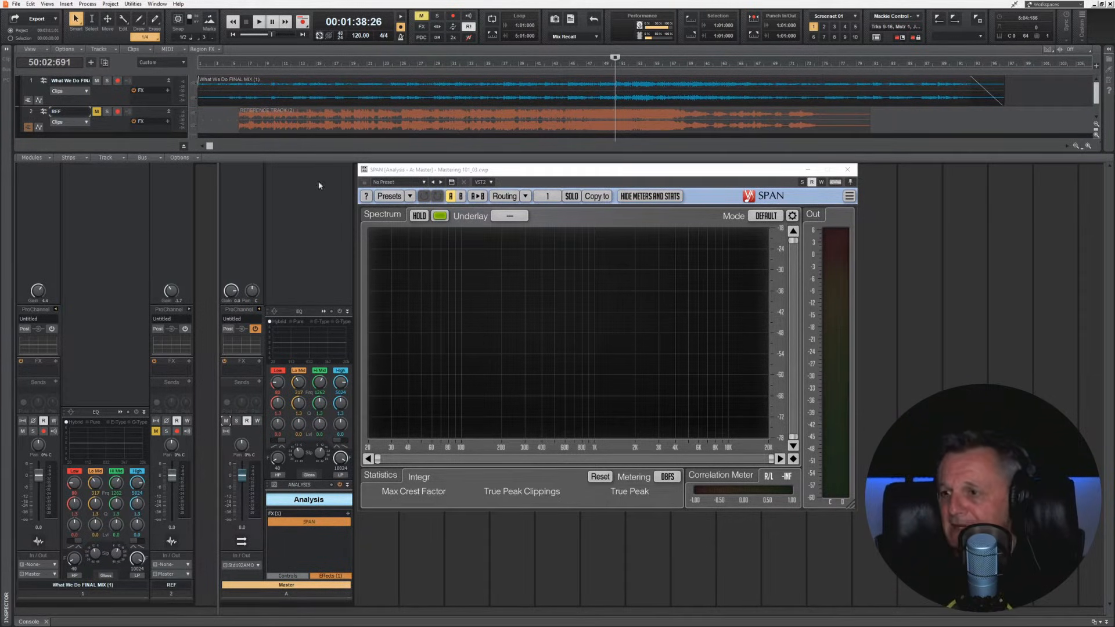
# Step: Open the mix track's QuadCurve Equalizer, enable its high-pass filter, and make the filter slope steeper
pyautogui.click(41, 220)
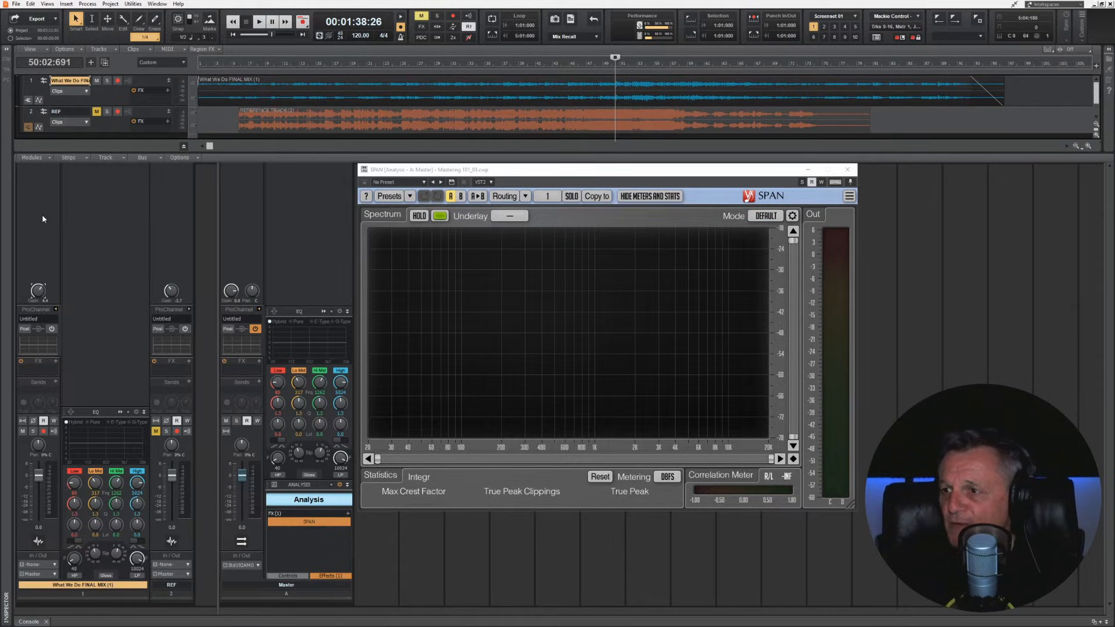
pyautogui.doubleClick(110, 430)
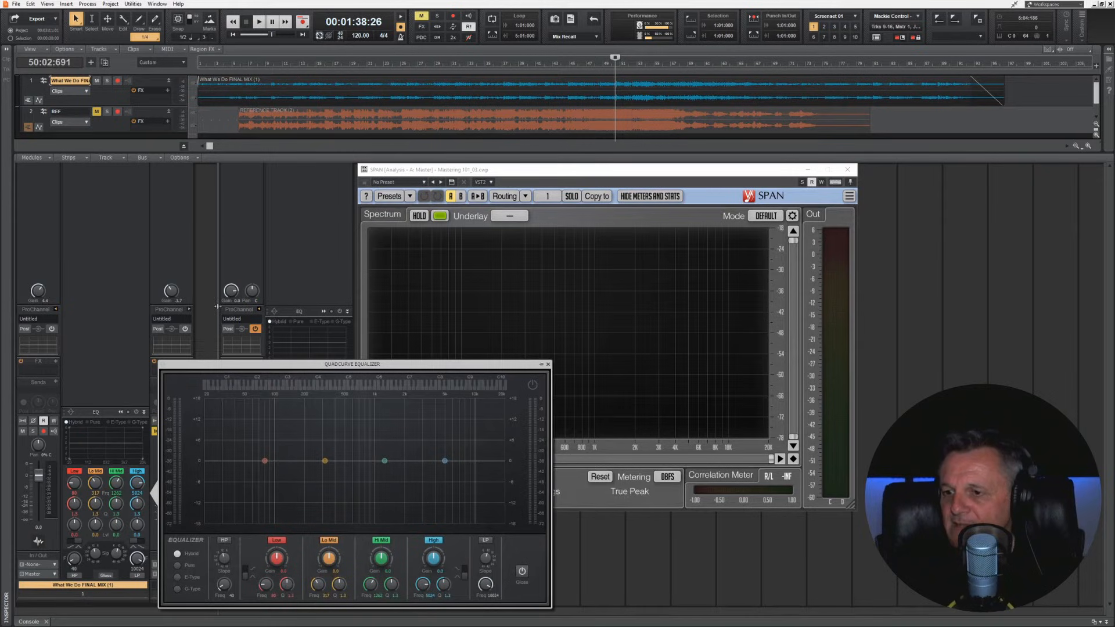
pyautogui.click(224, 540)
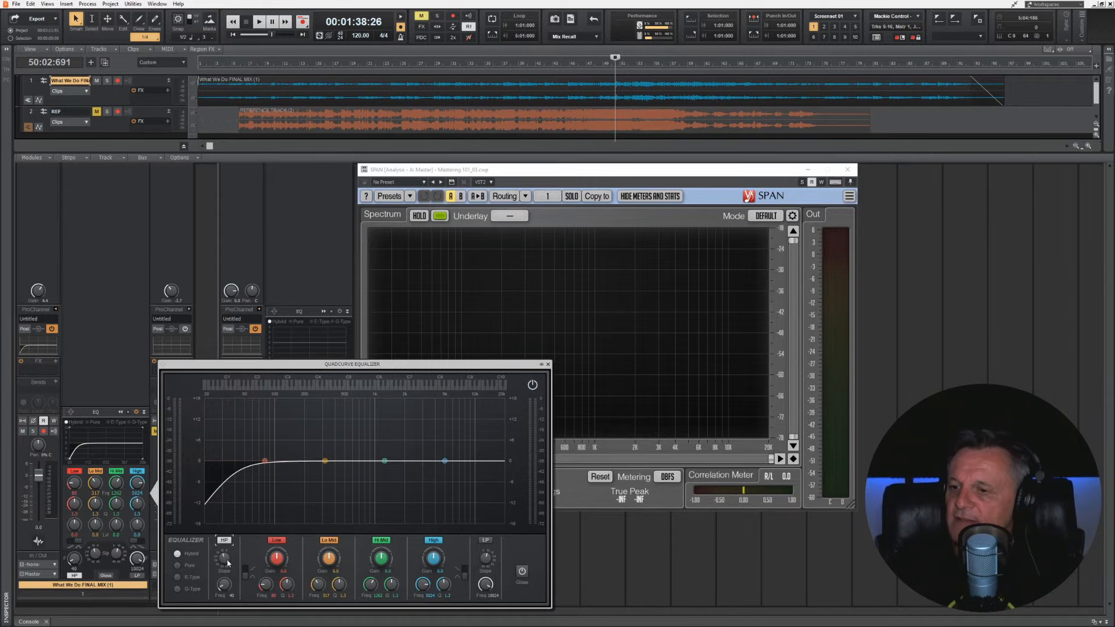
pyautogui.scroll(2, 227, 561)
pyautogui.moveTo(225, 559); pyautogui.dragTo(225, 552)
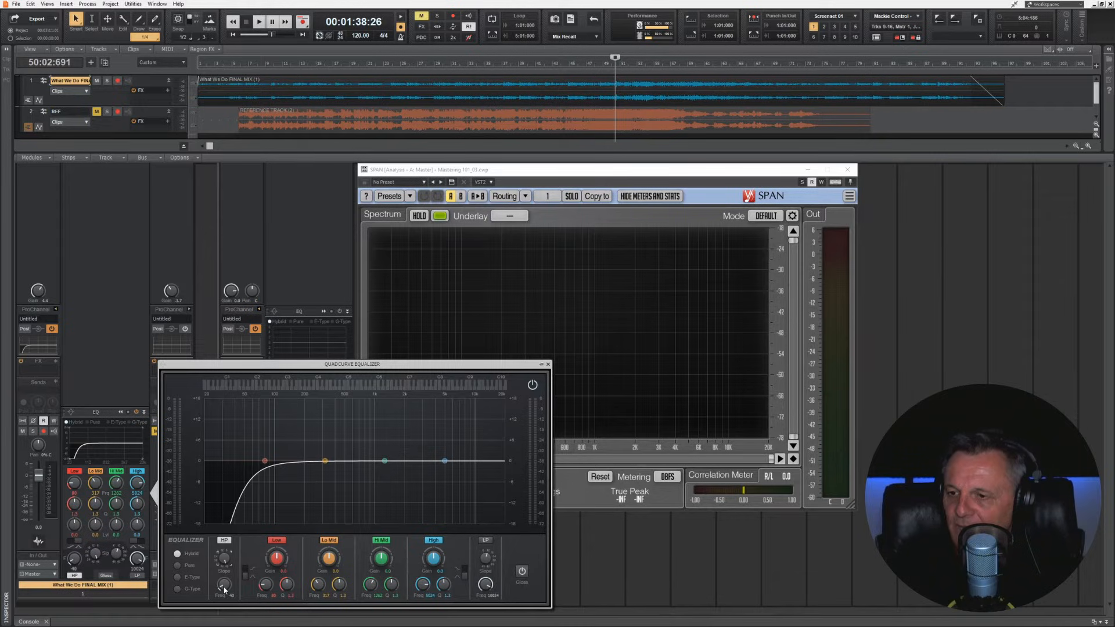
# Step: Set the cutoff frequency of the mix track's high-pass filter to 24 Hz
pyautogui.moveTo(224, 585); pyautogui.dragTo(224, 597)
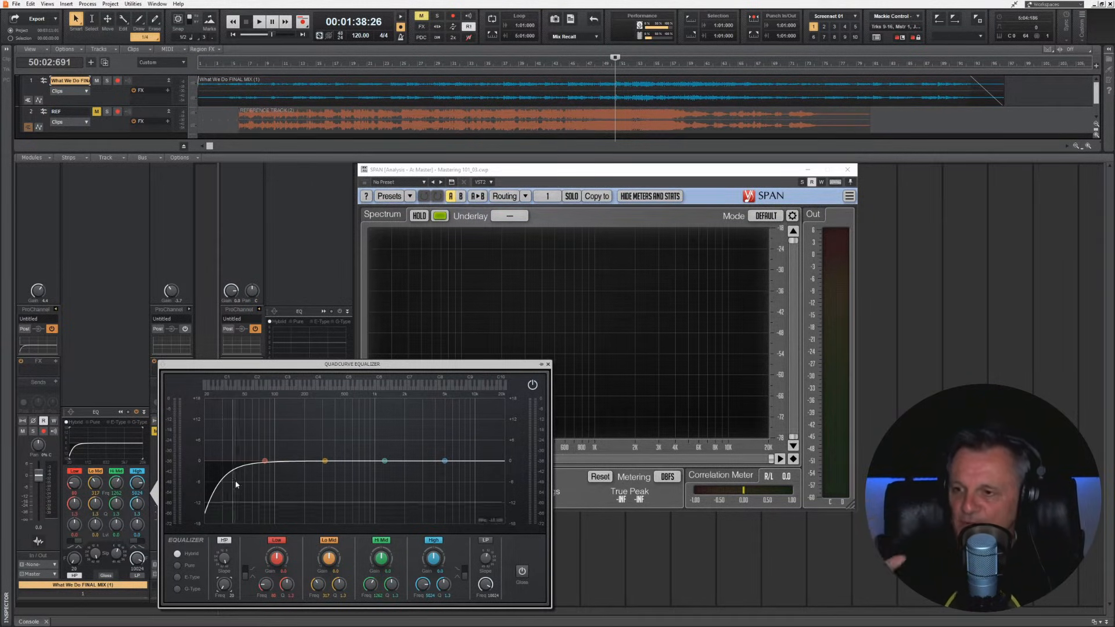
pyautogui.moveTo(224, 585); pyautogui.dragTo(224, 575)
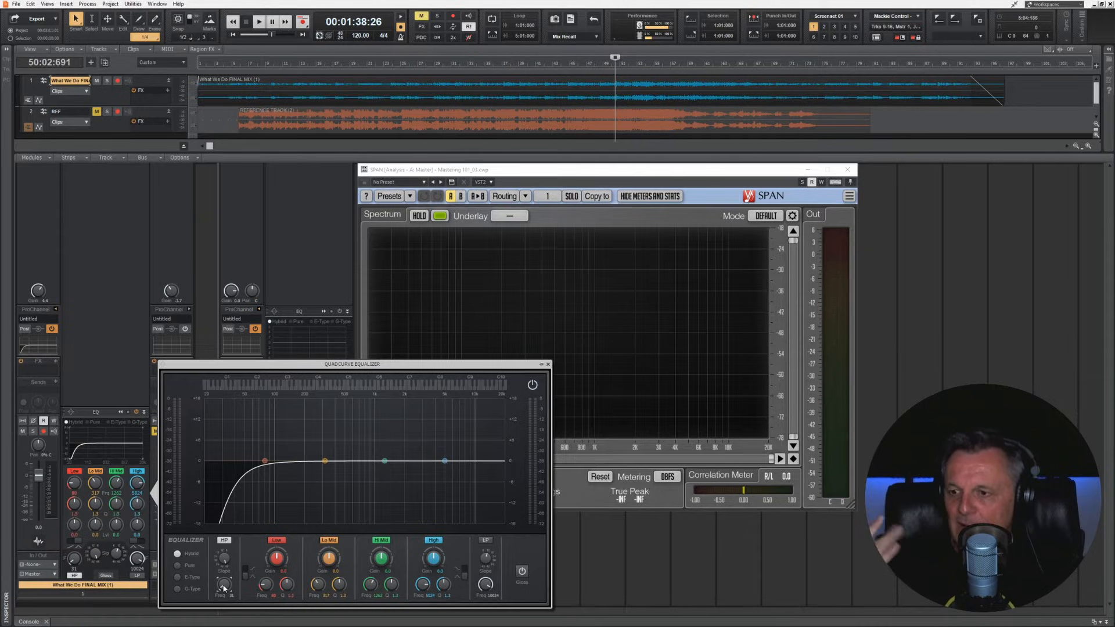
pyautogui.moveTo(224, 590); pyautogui.dragTo(224, 602)
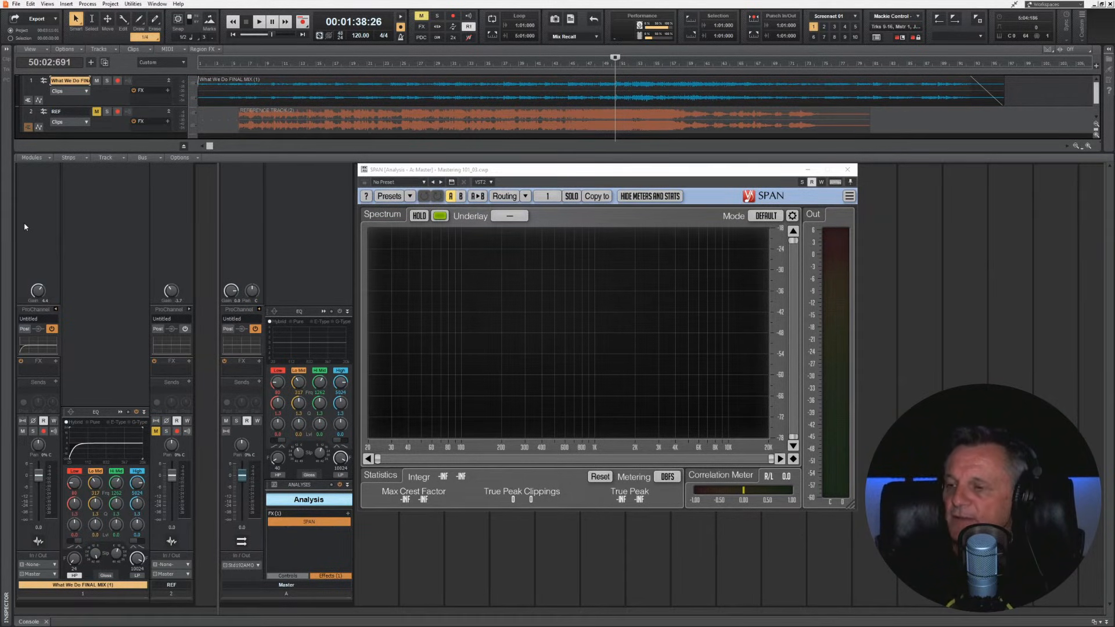
# Step: Insert a Console Emulator Bus module below the mix track's EQ and set it to N-Type
pyautogui.rightClick(96, 335)
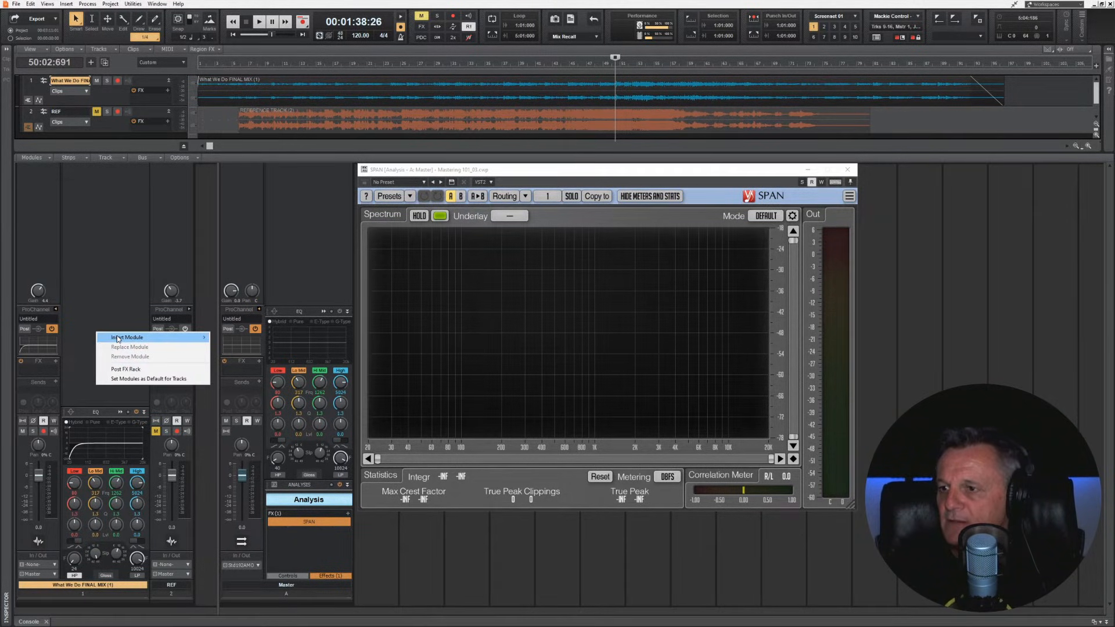
pyautogui.moveTo(124, 338)
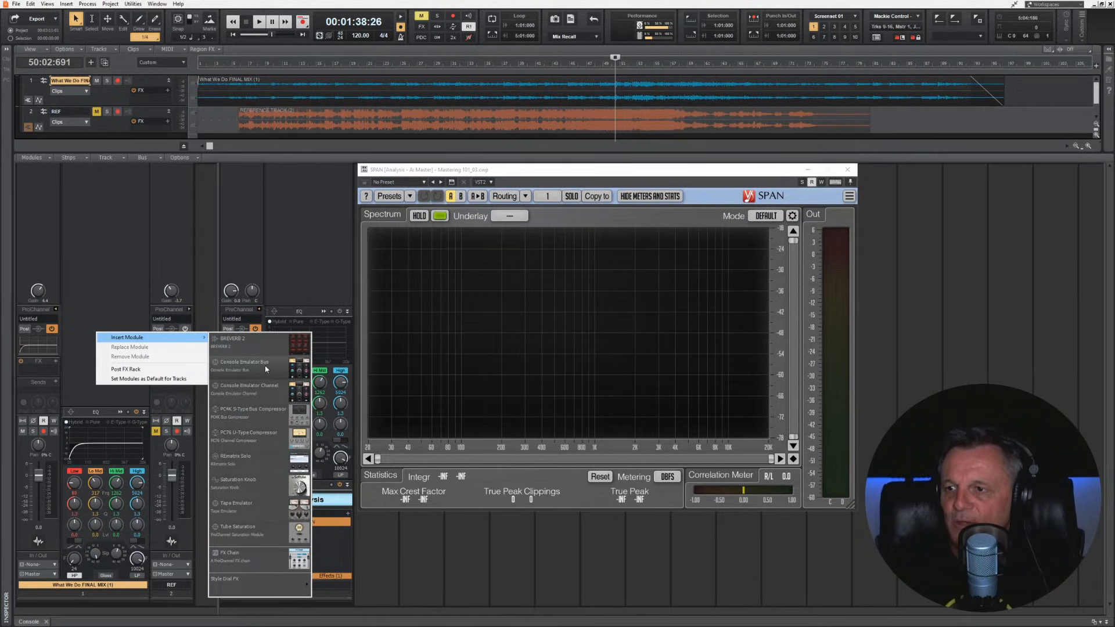
pyautogui.click(269, 367)
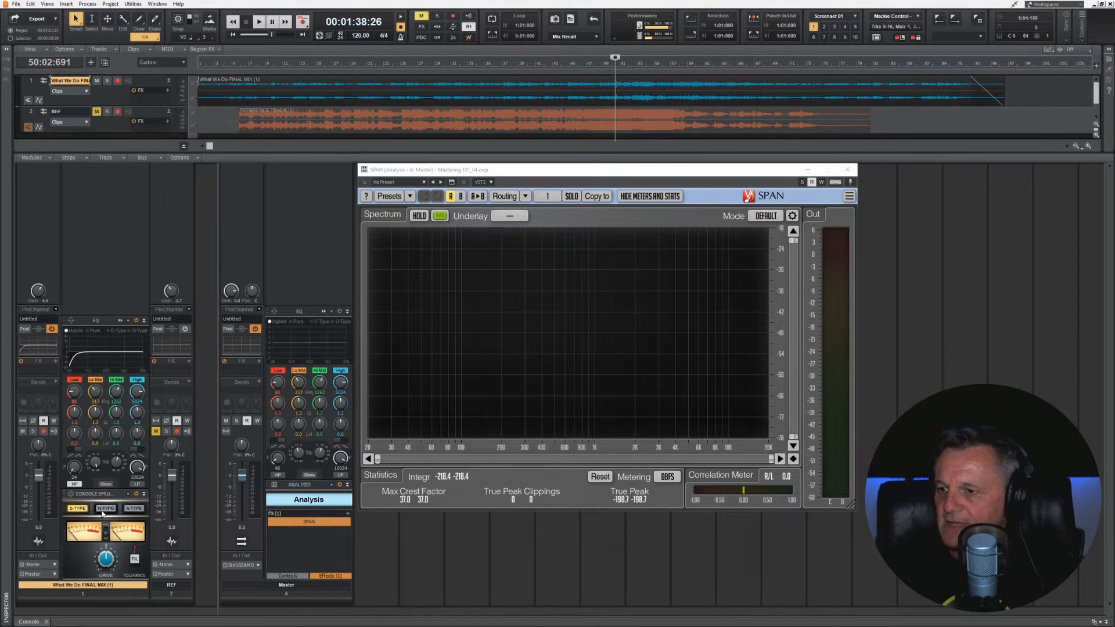
pyautogui.click(105, 509)
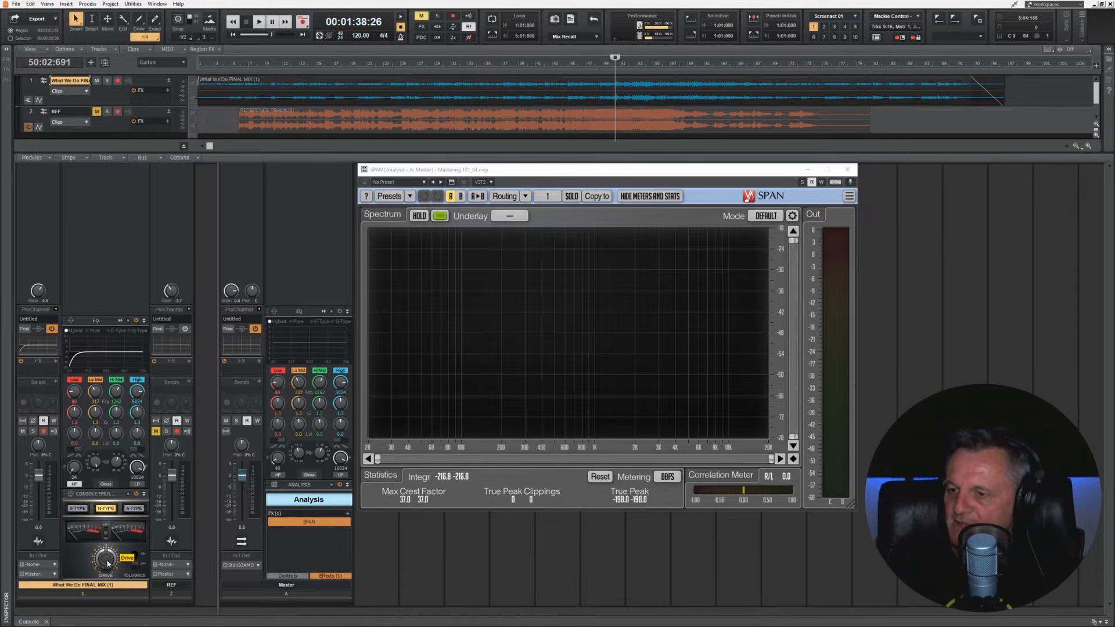
# Step: Increase the Console Emulator's Drive while playing the mix through SPAN
pyautogui.press('space')
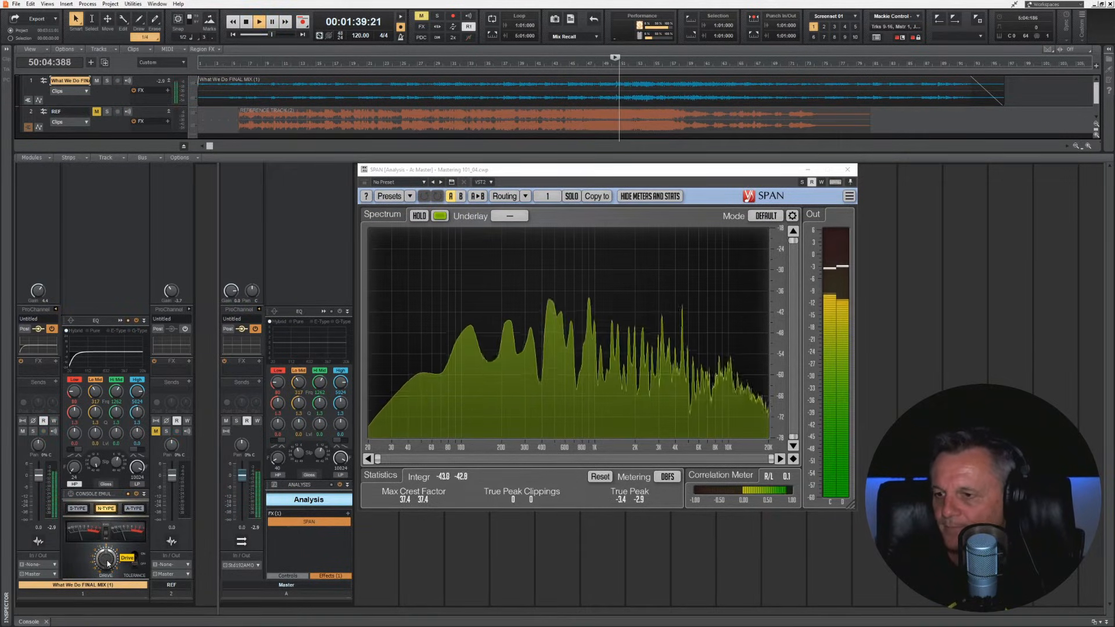
pyautogui.moveTo(107, 564)
pyautogui.mouseDown()
pyautogui.moveTo(105, 544)
pyautogui.moveTo(104, 554)
pyautogui.mouseUp()
pyautogui.press('space')
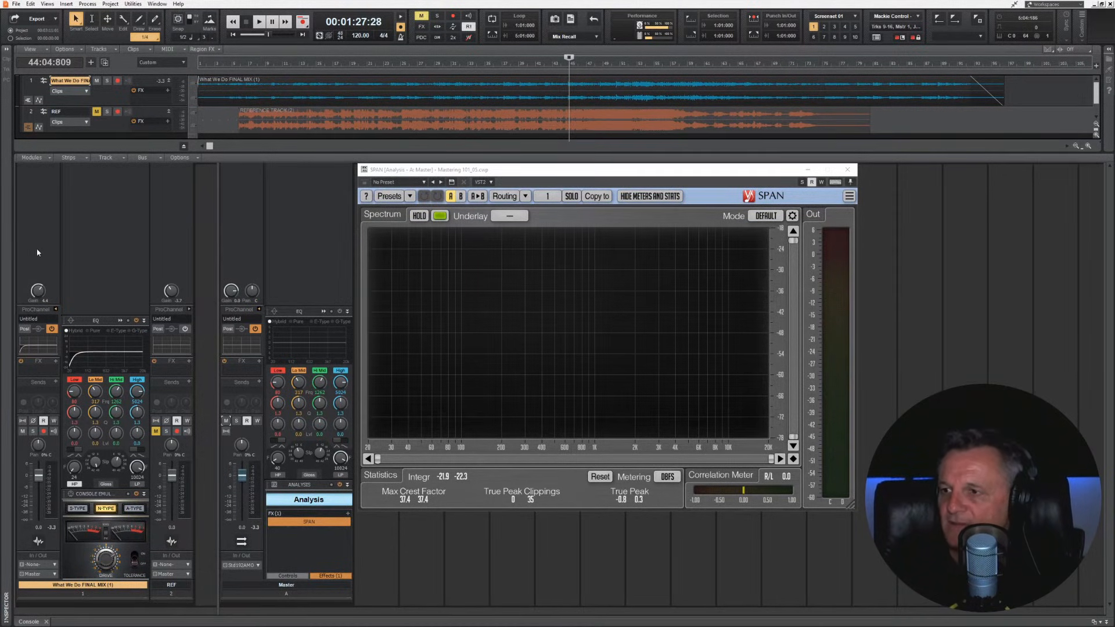
# Step: Insert a Saturation Knob module below the Console Emulator on the mix track
pyautogui.rightClick(86, 267)
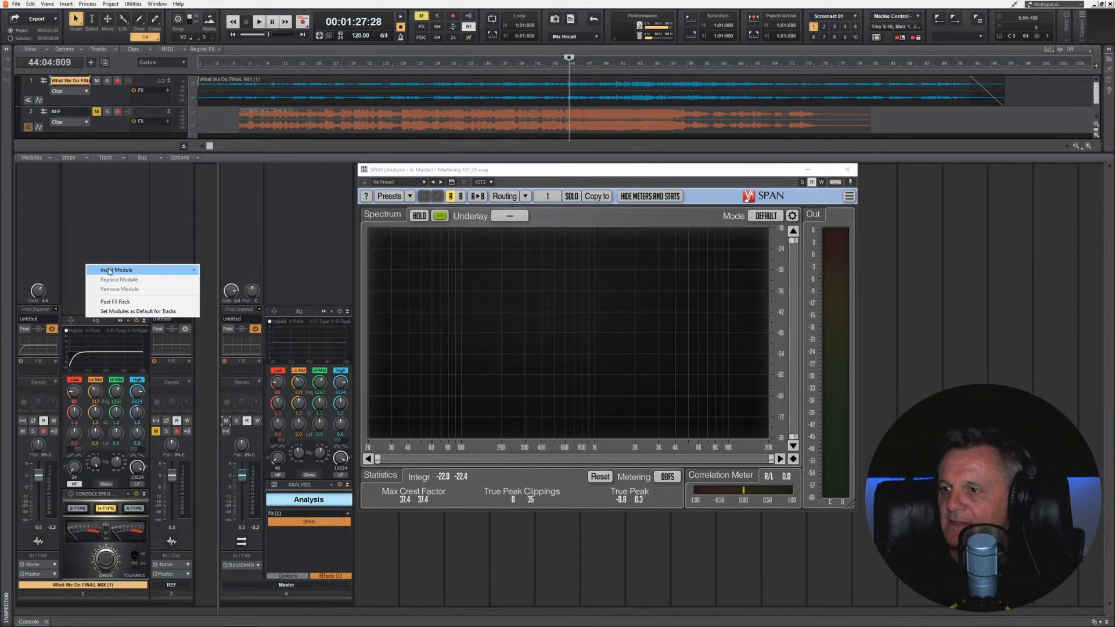
pyautogui.moveTo(110, 271)
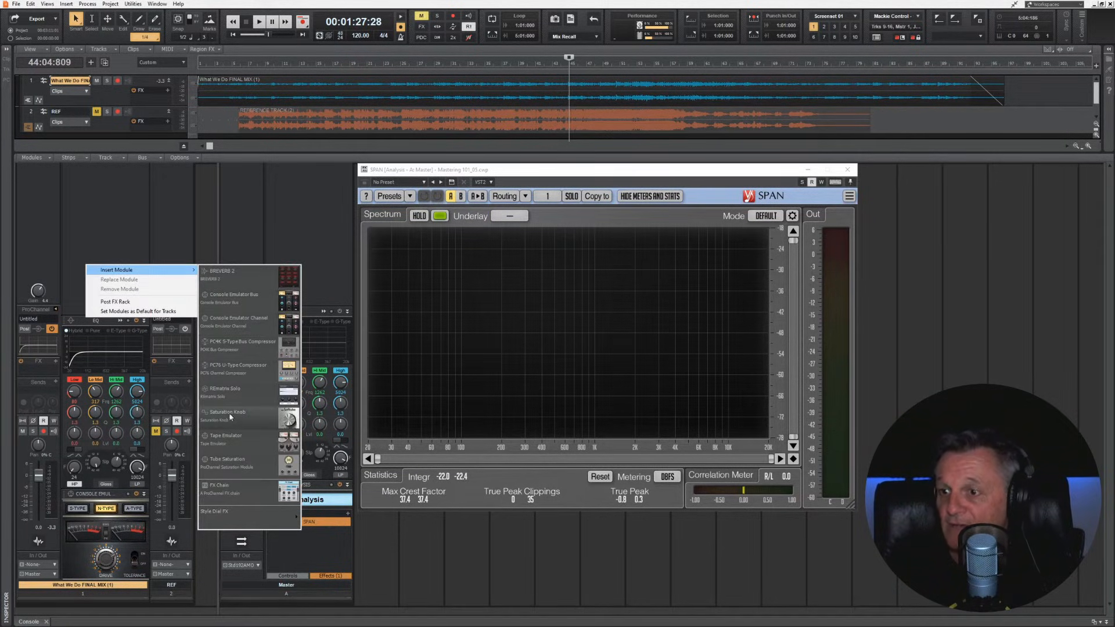
pyautogui.click(252, 419)
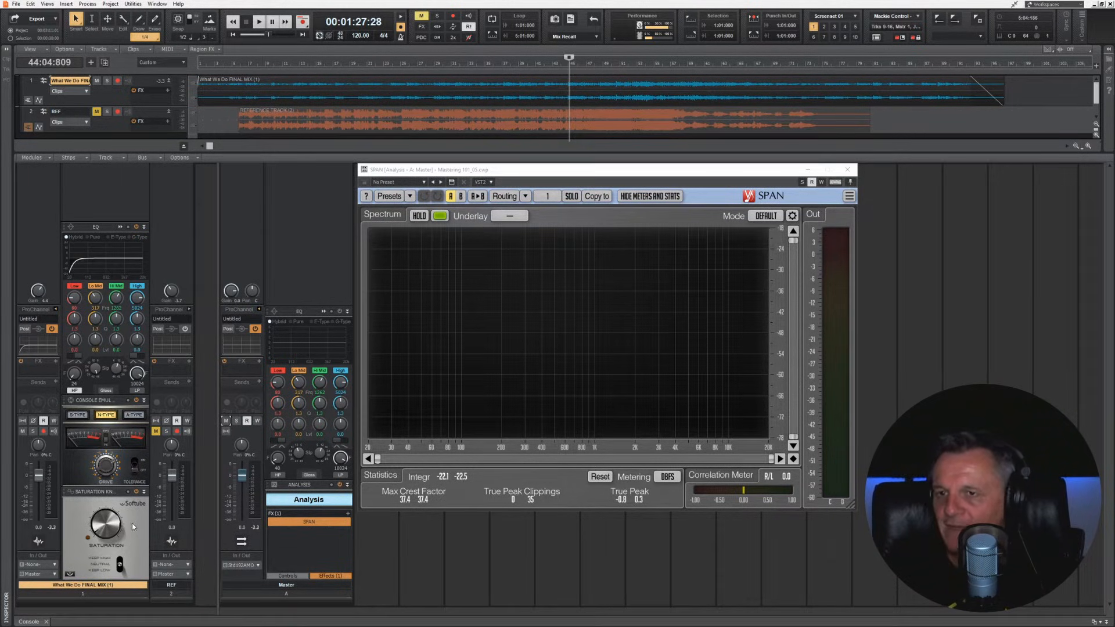
# Step: Play the mix from around measure 50 to audition the Saturation Knob and check its level in SPAN
pyautogui.click(616, 63)
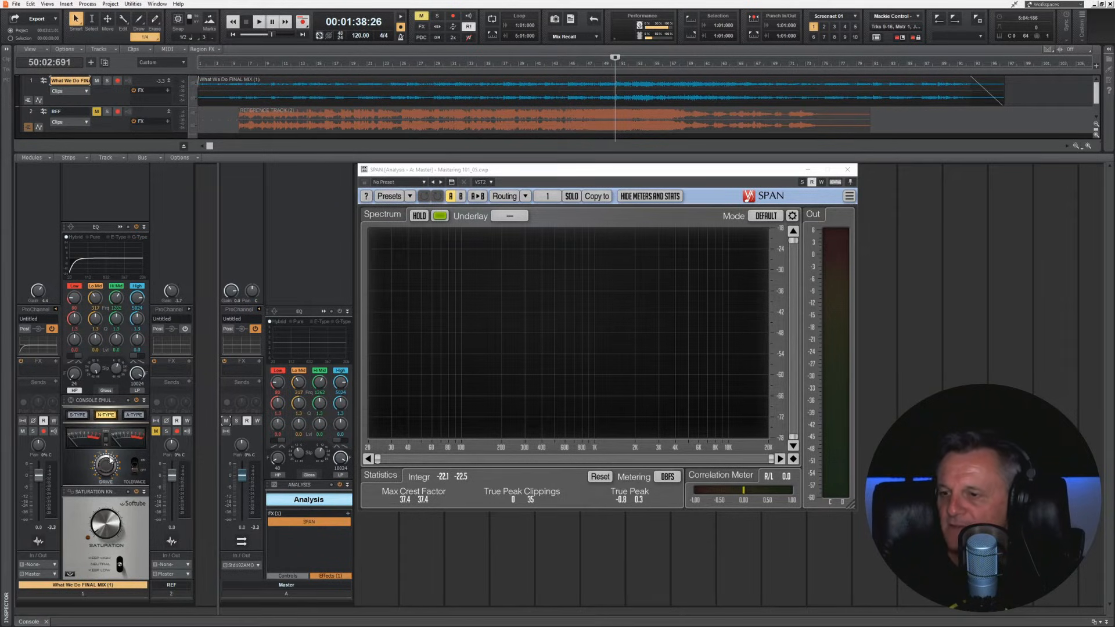
pyautogui.press('space')
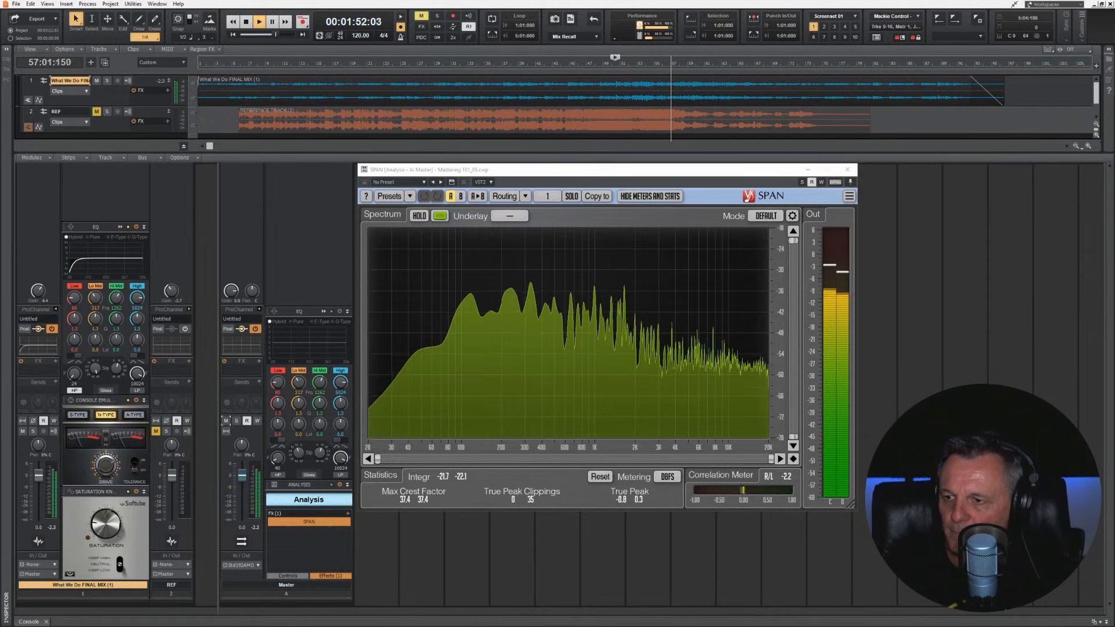
pyautogui.press('space')
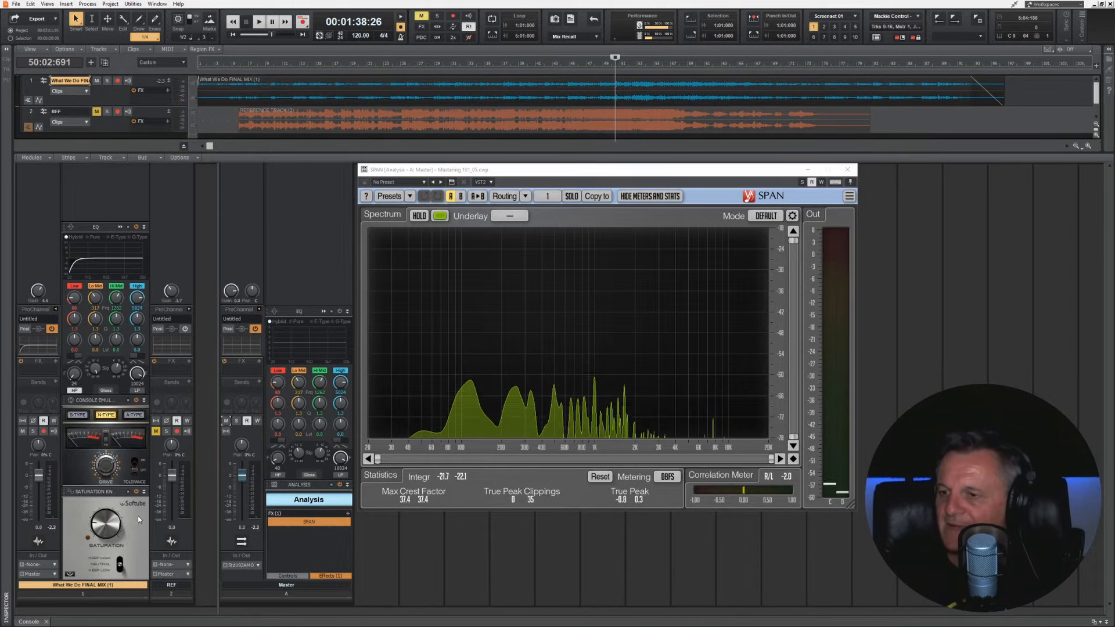
pyautogui.press('space')
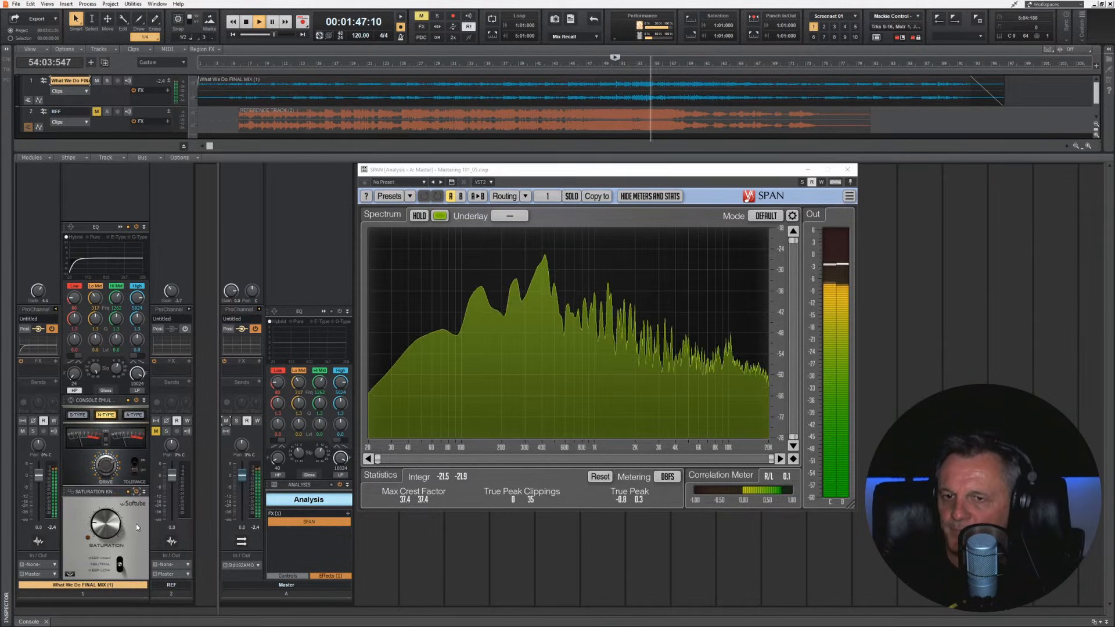
pyautogui.press('space')
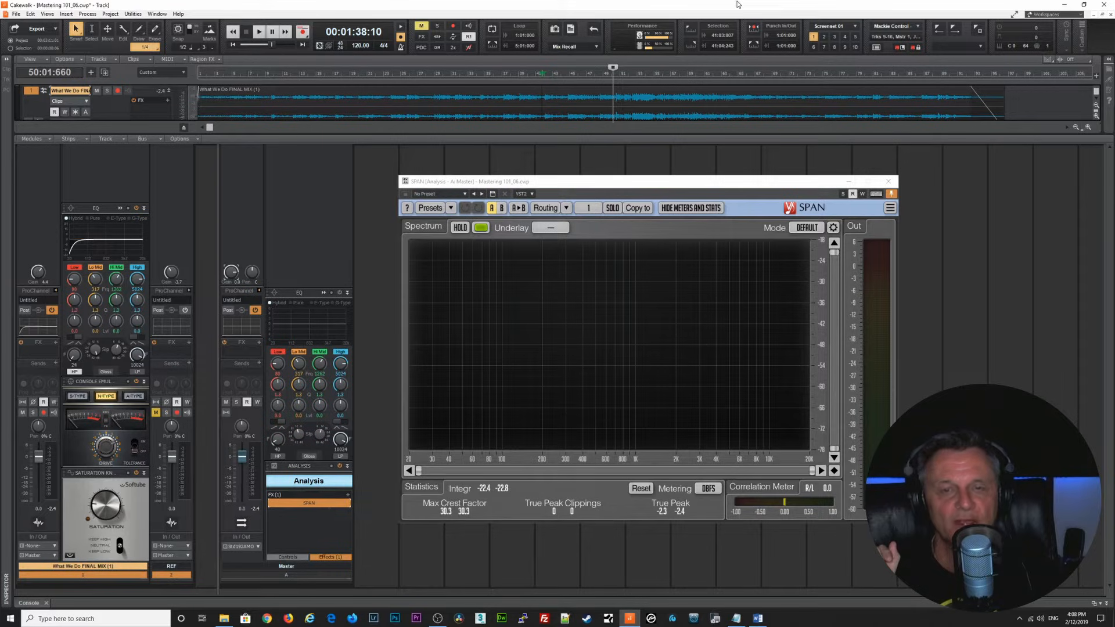
# Step: Insert an FX Chain module below the mix track's Saturation Knob and load the TDR Kotelnikov compressor into it
pyautogui.rightClick(108, 175)
pyautogui.moveTo(132, 182)
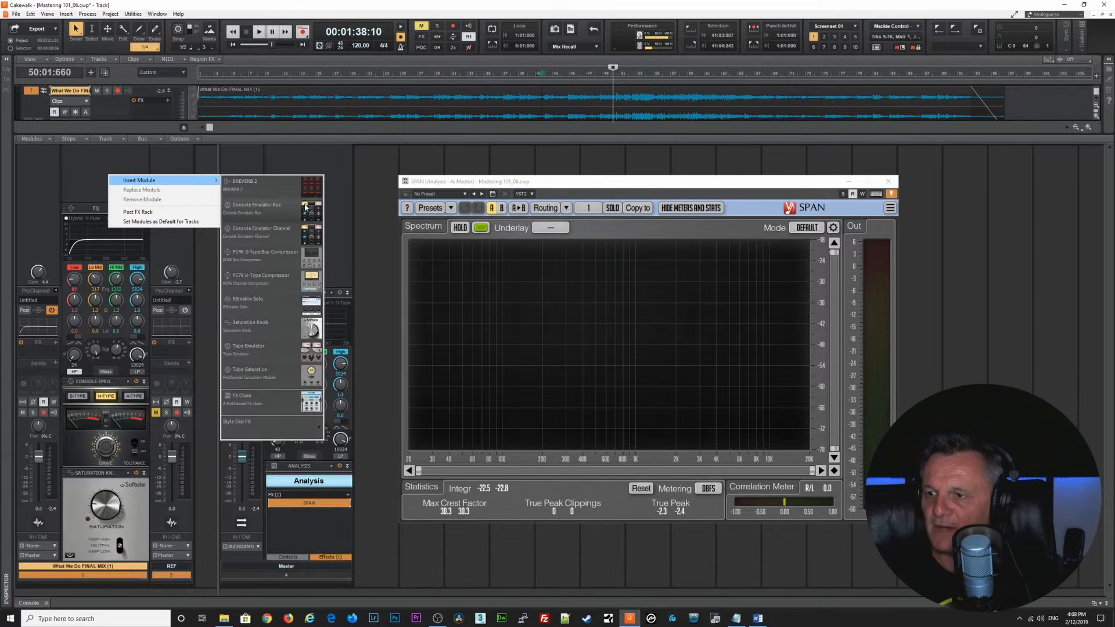
pyautogui.click(264, 396)
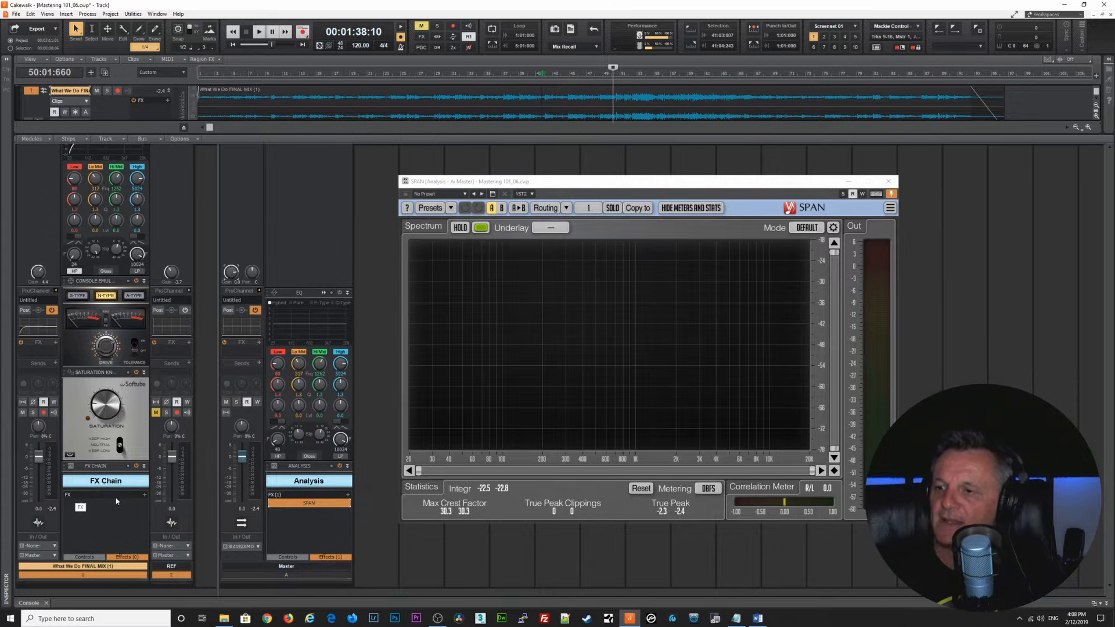
pyautogui.click(145, 495)
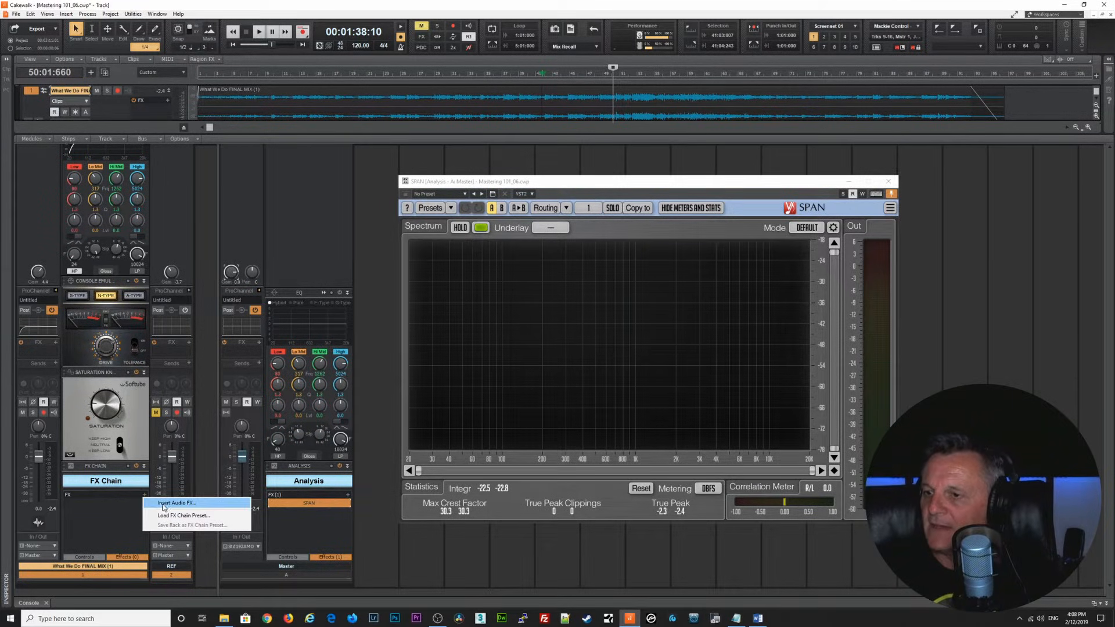
pyautogui.click(166, 503)
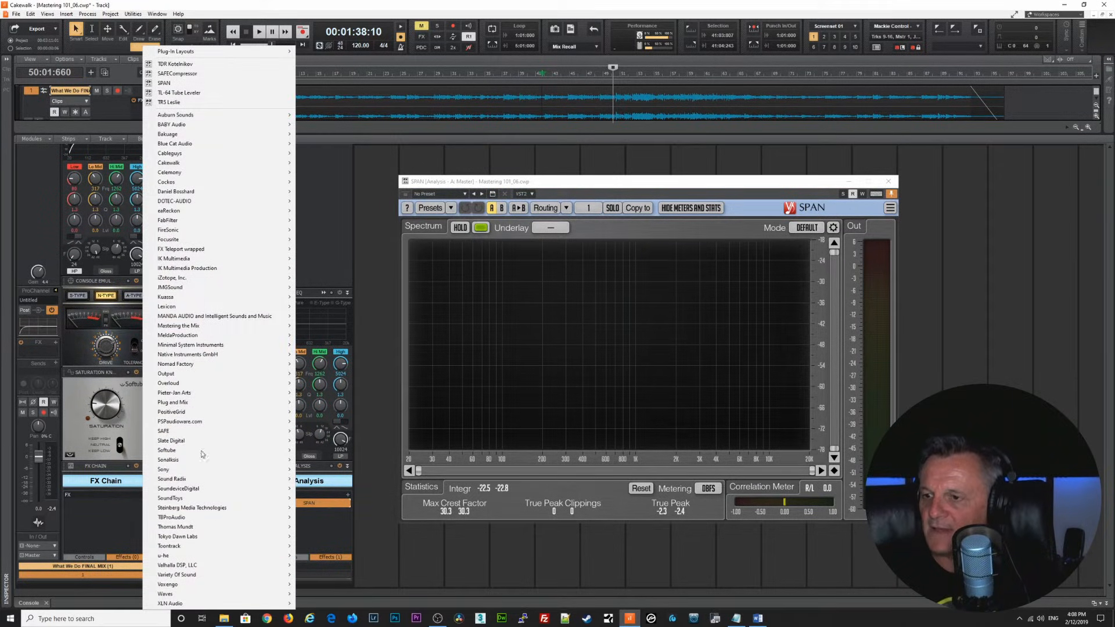
pyautogui.moveTo(184, 539)
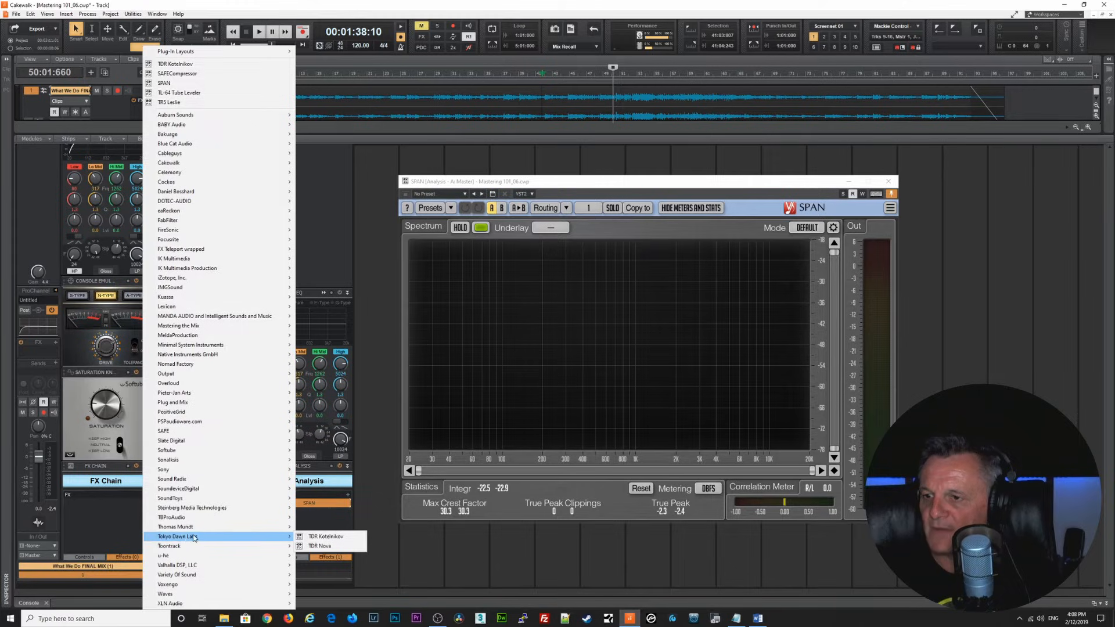
pyautogui.click(332, 539)
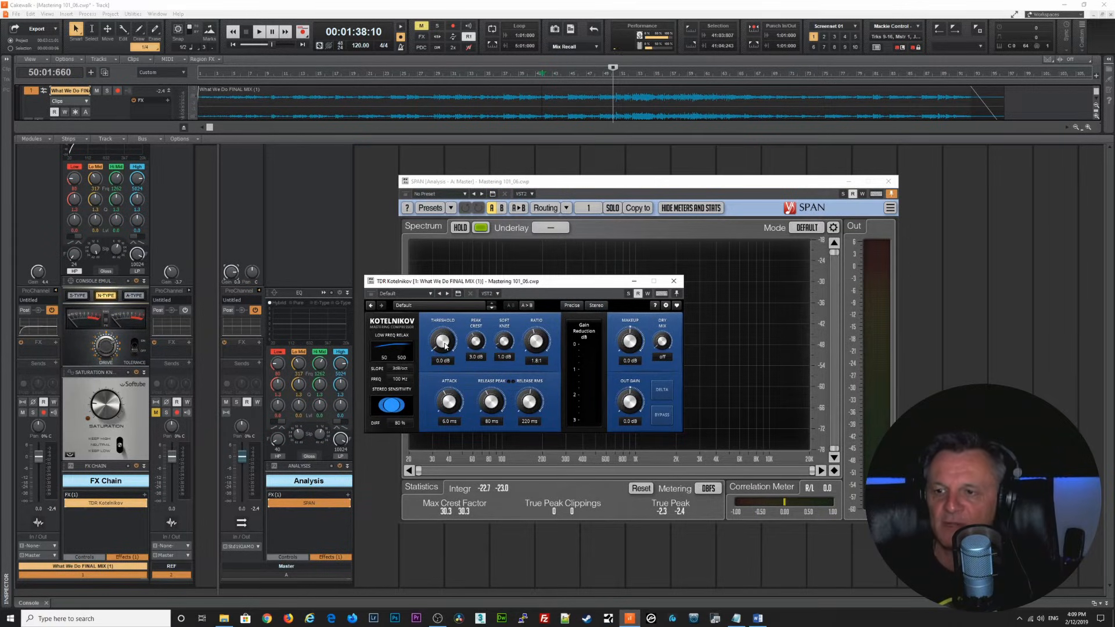
# Step: Lower Kotelnikov's threshold to about -16.5 dB, audition the gain reduction, and set the soft knee to 5.9 dB
pyautogui.moveTo(446, 346); pyautogui.dragTo(445, 368)
pyautogui.press('space')
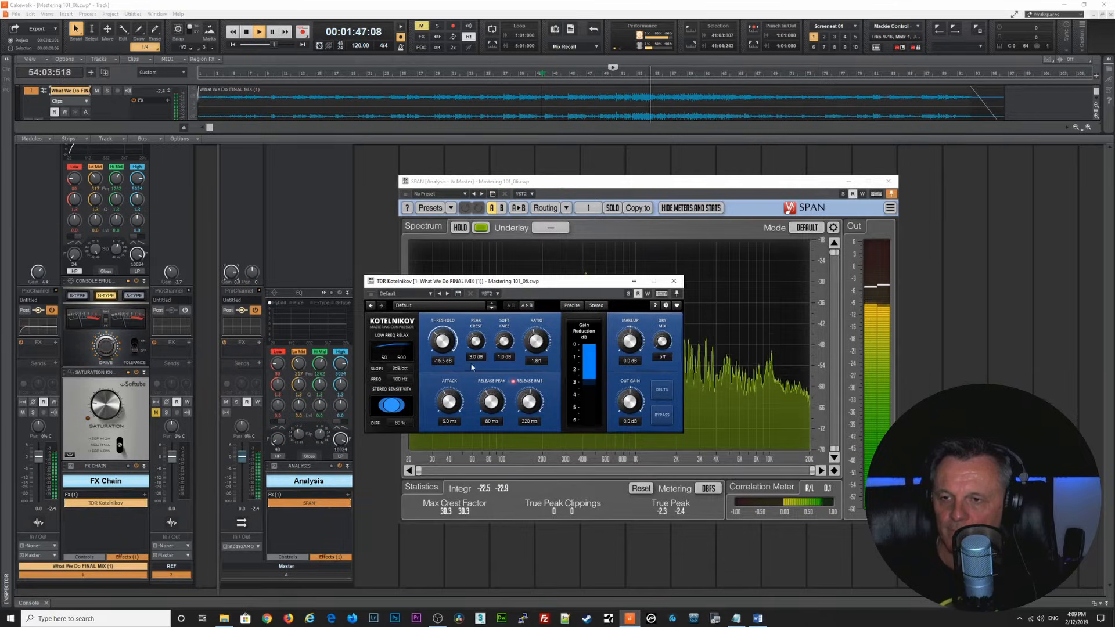
pyautogui.press('space')
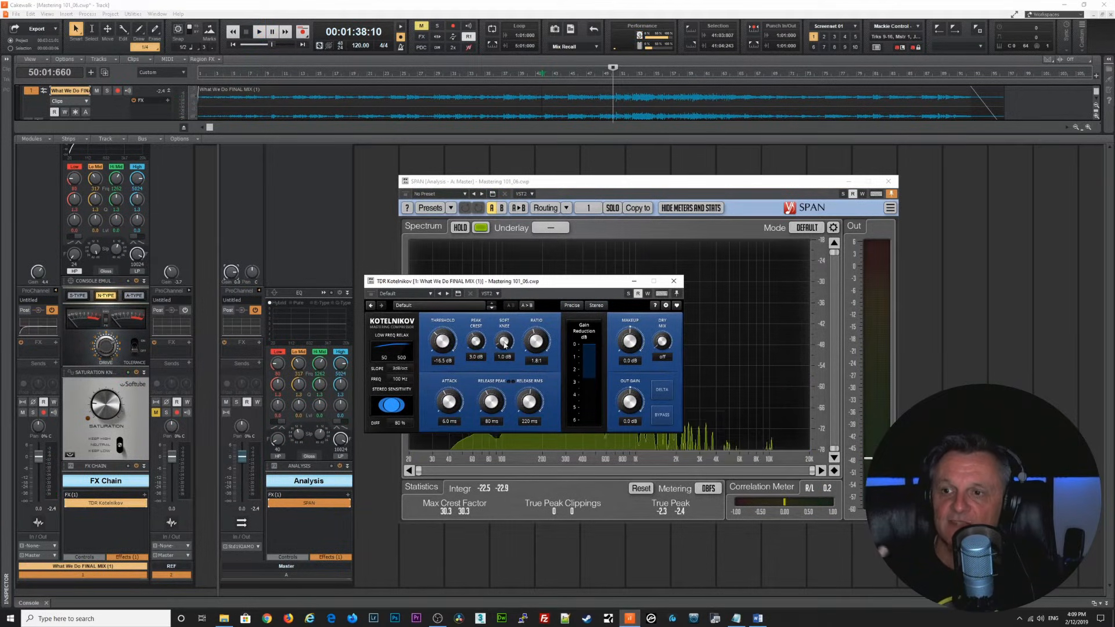
pyautogui.moveTo(504, 340); pyautogui.dragTo(504, 331)
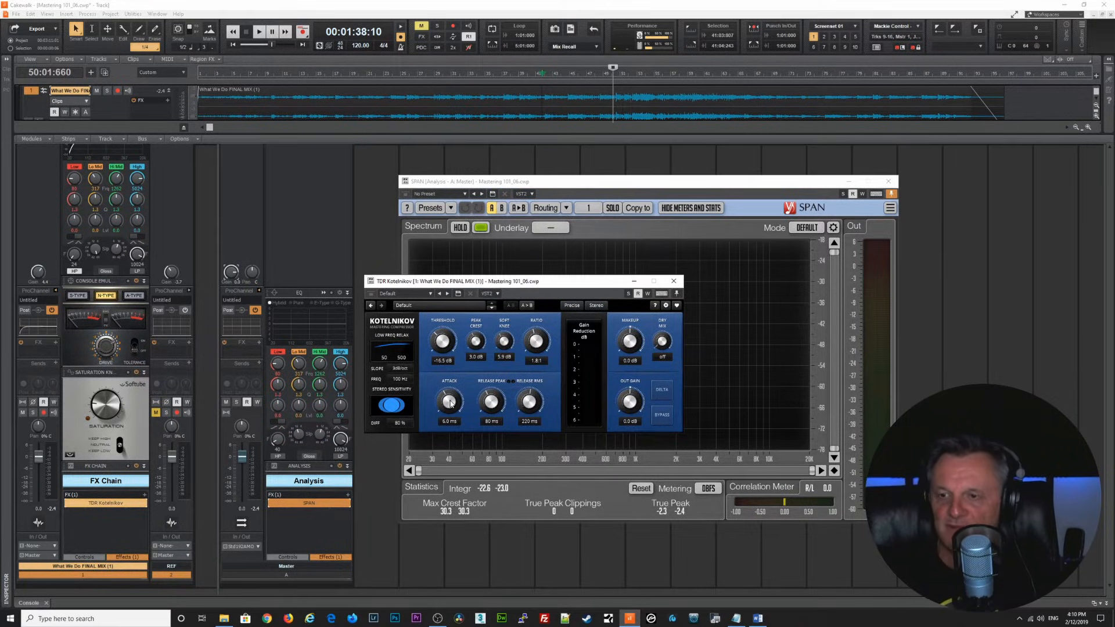
# Step: Lengthen Kotelnikov's attack to about 35 ms while playing the mix from measure 50
pyautogui.press('space')
pyautogui.moveTo(450, 405); pyautogui.dragTo(450, 398)
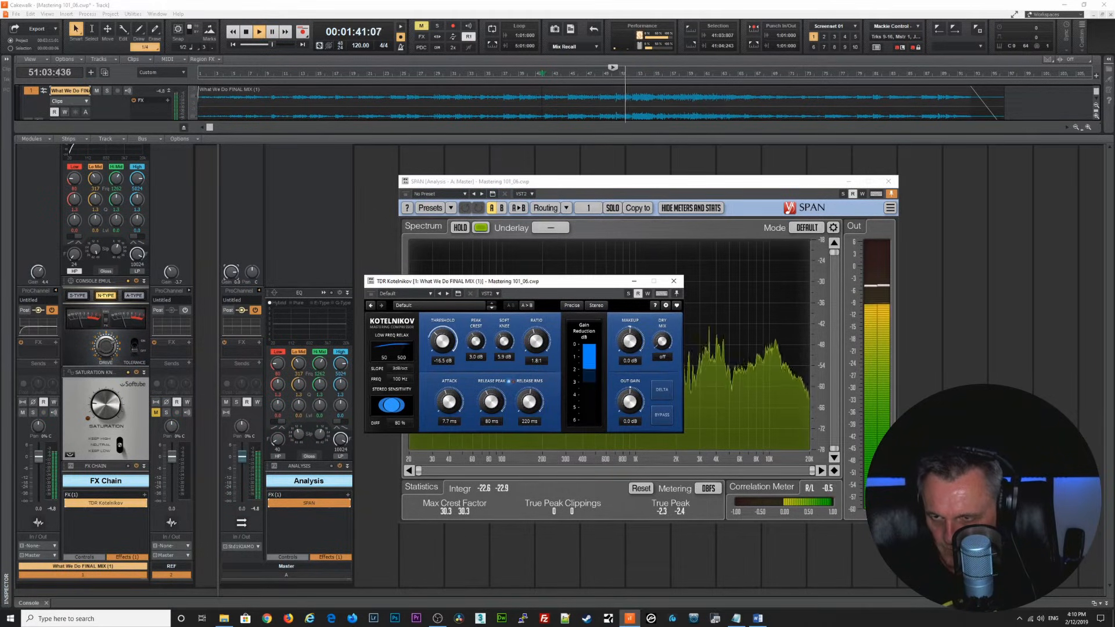
pyautogui.moveTo(449, 402)
pyautogui.mouseDown()
pyautogui.moveTo(448, 388)
pyautogui.moveTo(449, 419)
pyautogui.moveTo(449, 401)
pyautogui.mouseUp()
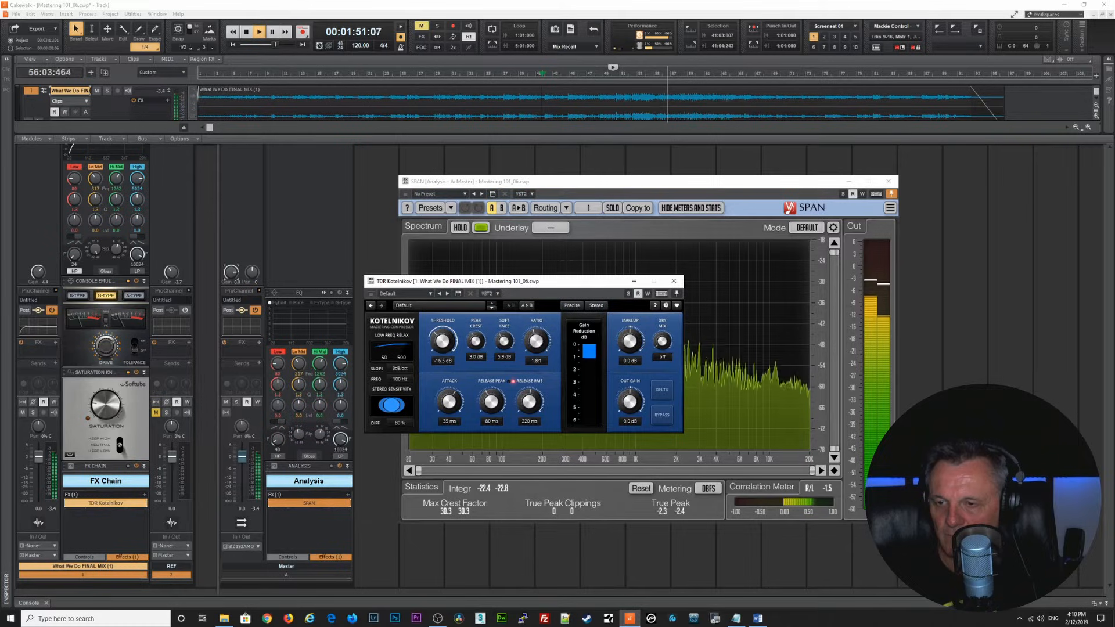
pyautogui.press('space')
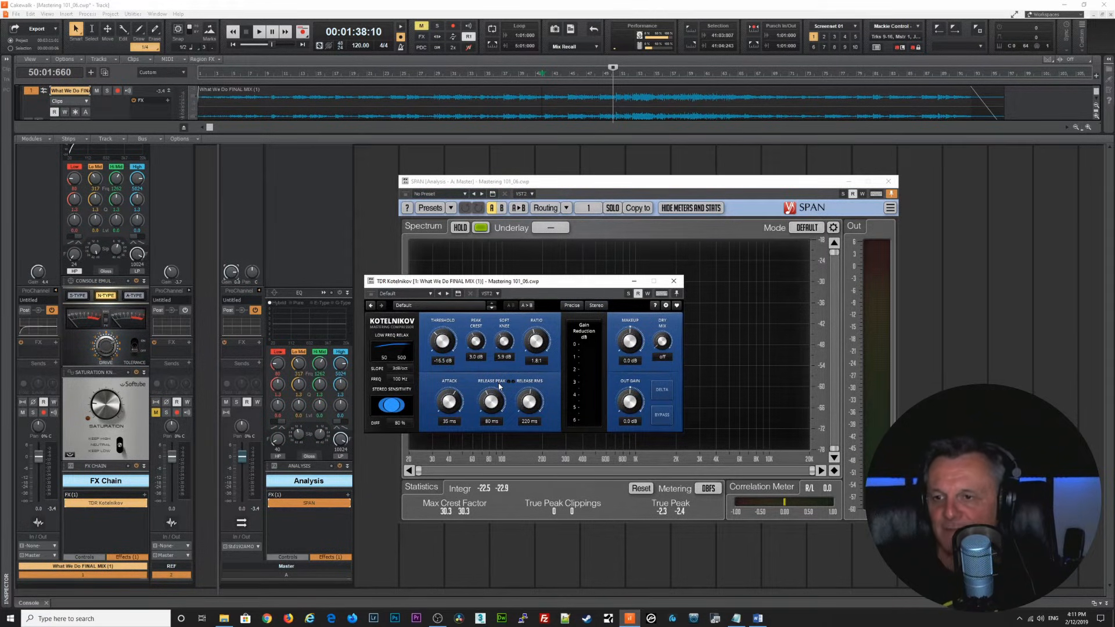
# Step: Set Kotelnikov's peak release to 144 ms and its RMS release to about 79 ms while the mix plays
pyautogui.press('space')
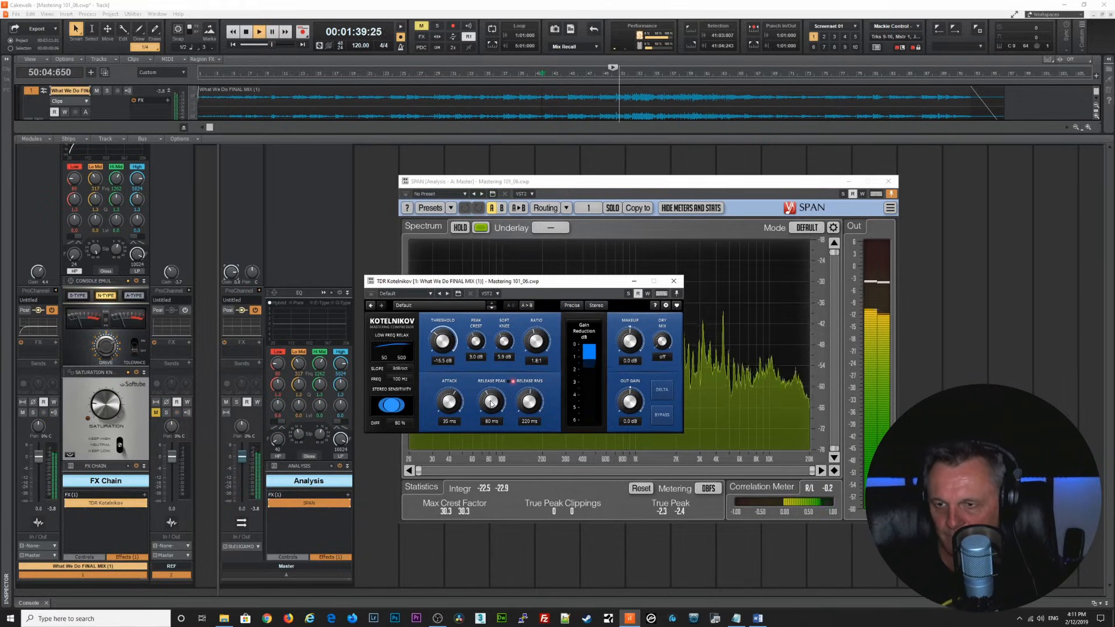
pyautogui.moveTo(491, 403); pyautogui.dragTo(491, 388)
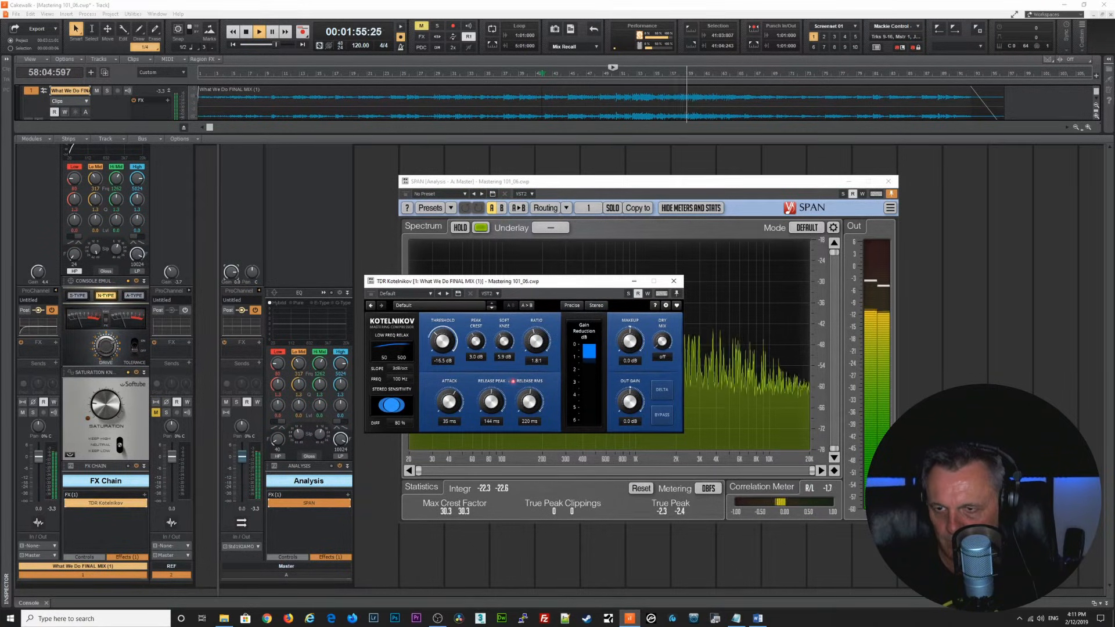
pyautogui.moveTo(529, 401); pyautogui.dragTo(530, 416)
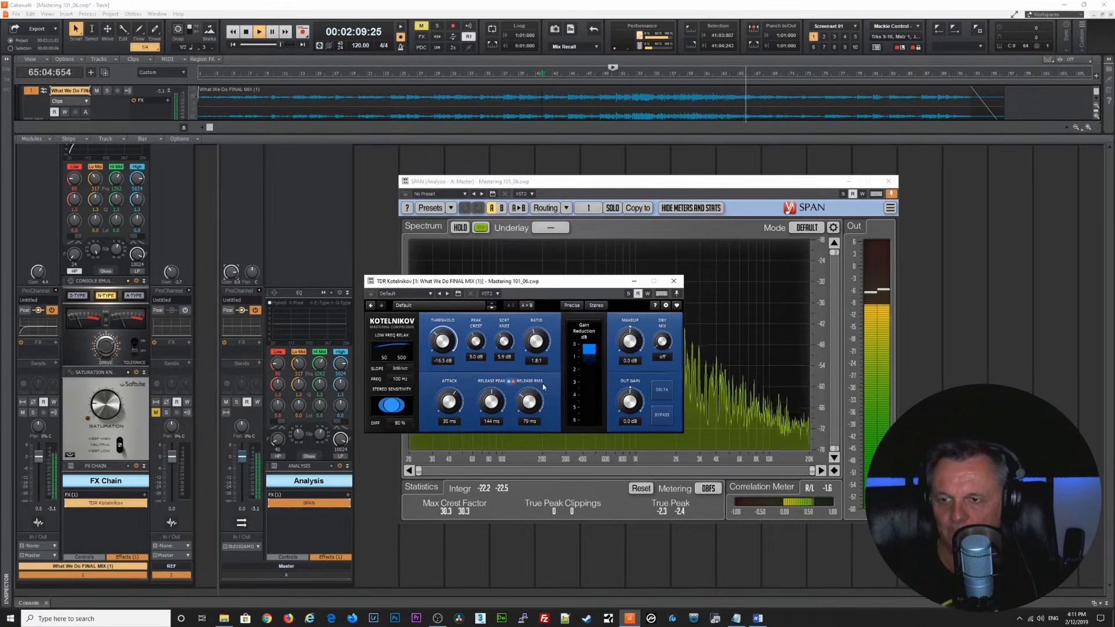
pyautogui.press('space')
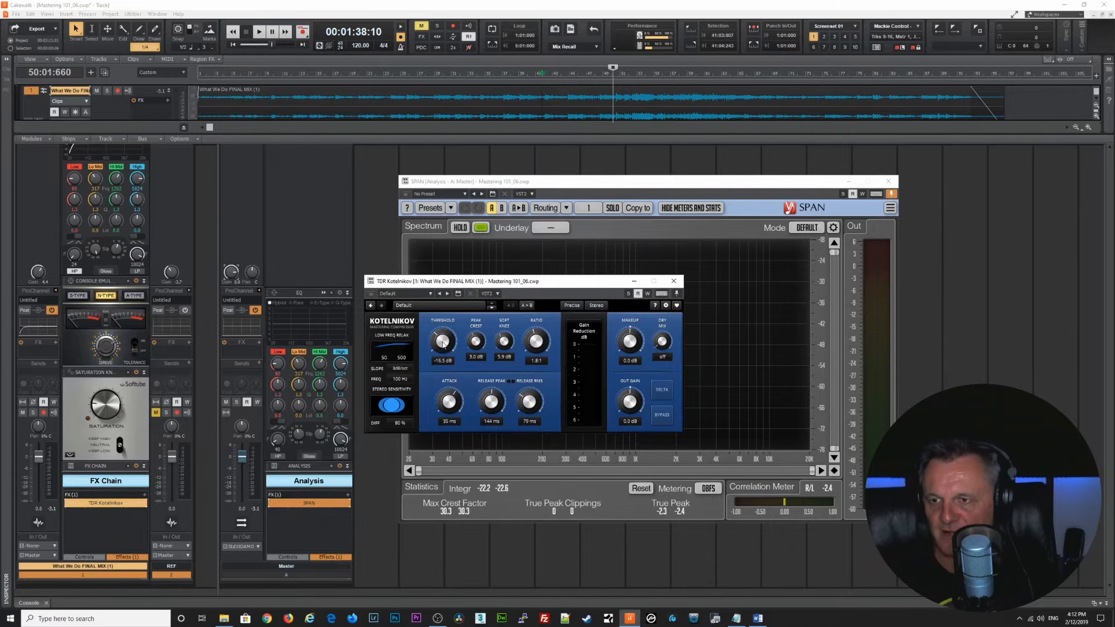
# Step: Raise Kotelnikov's threshold to -14.6 dB while the mix plays
pyautogui.press('space')
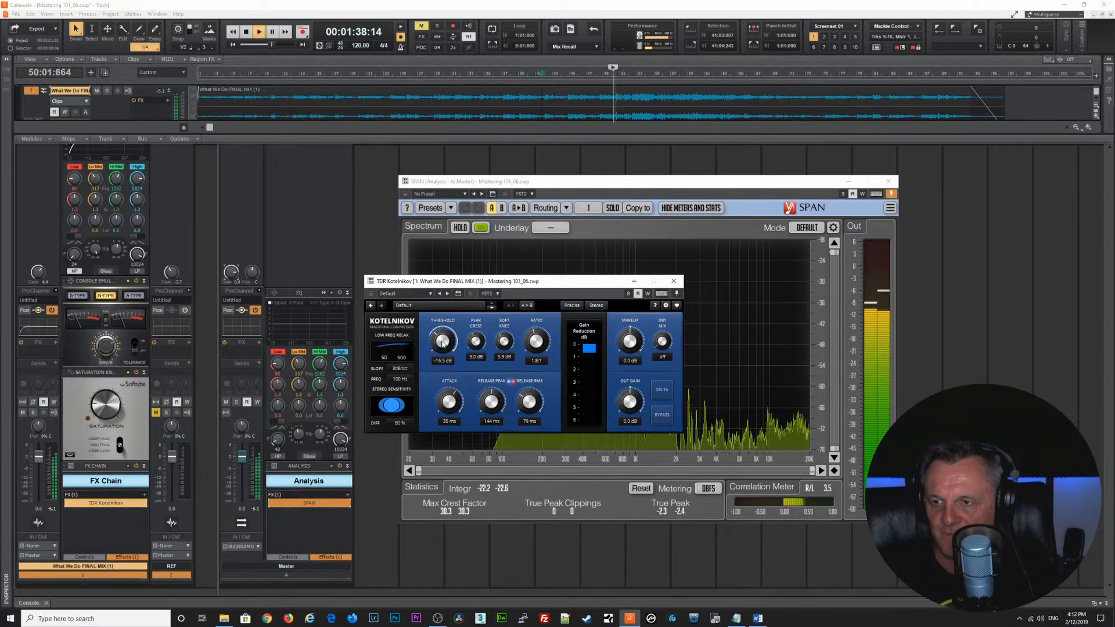
pyautogui.moveTo(442, 344); pyautogui.dragTo(443, 339)
pyautogui.press('space')
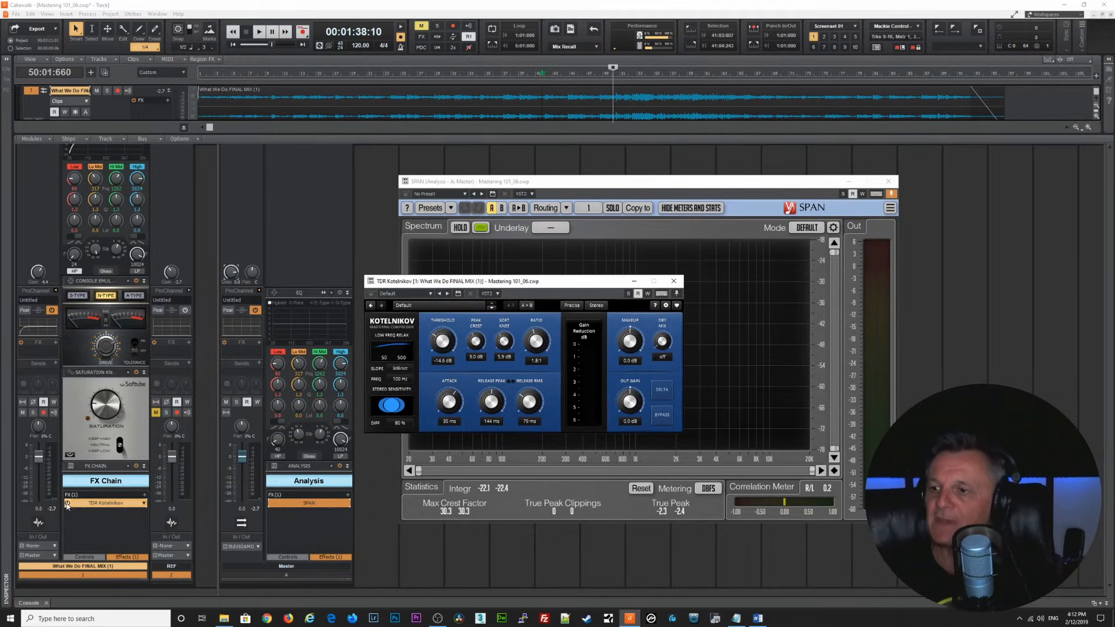
# Step: Compare the playing mix with Kotelnikov bypassed and active in the FX Chain, leaving the compressor enabled
pyautogui.press('space')
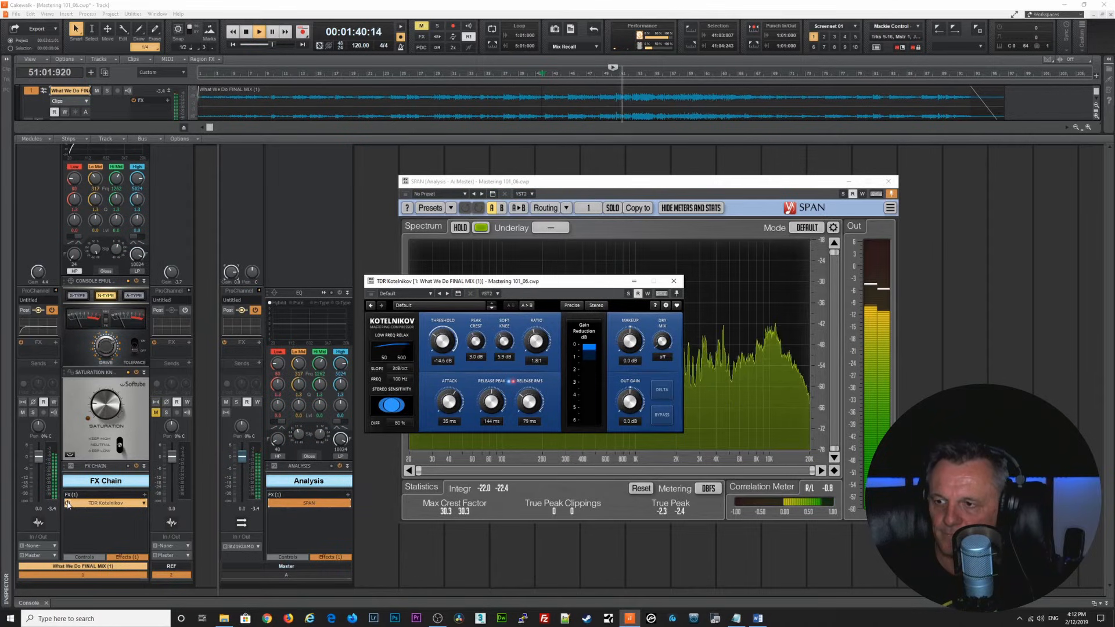
pyautogui.click(67, 503)
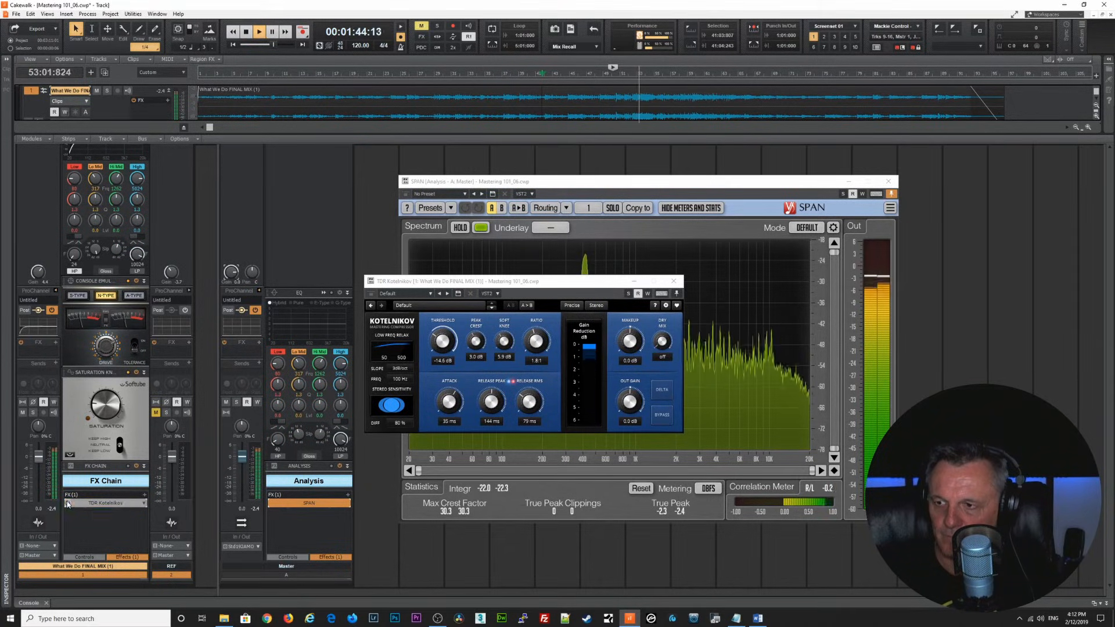
pyautogui.click(68, 503)
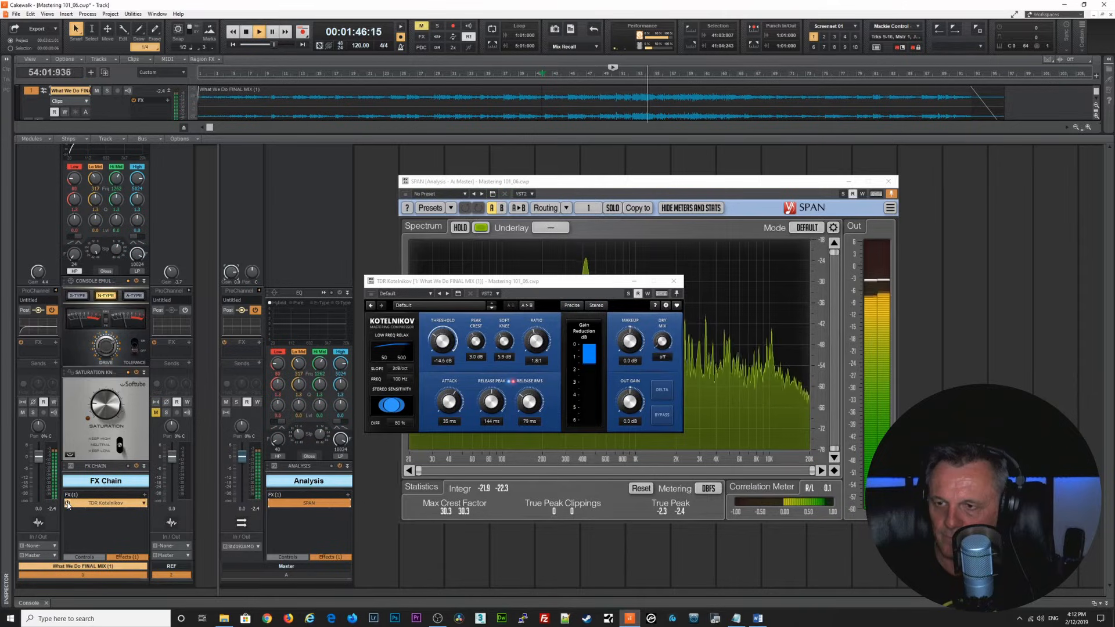
pyautogui.click(67, 503)
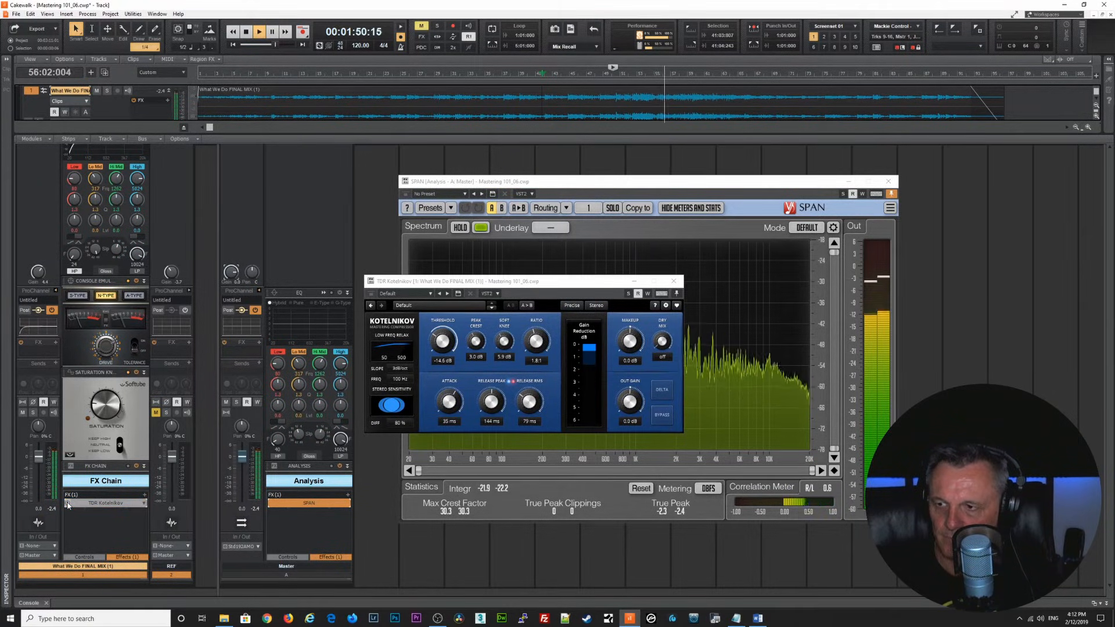
pyautogui.click(68, 503)
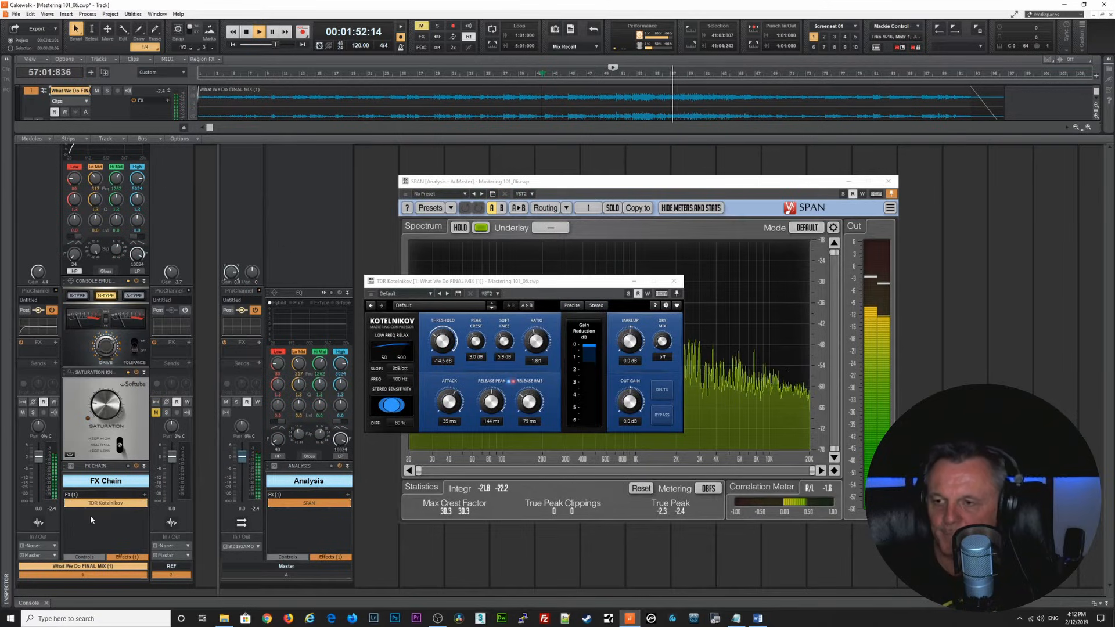
pyautogui.press('space')
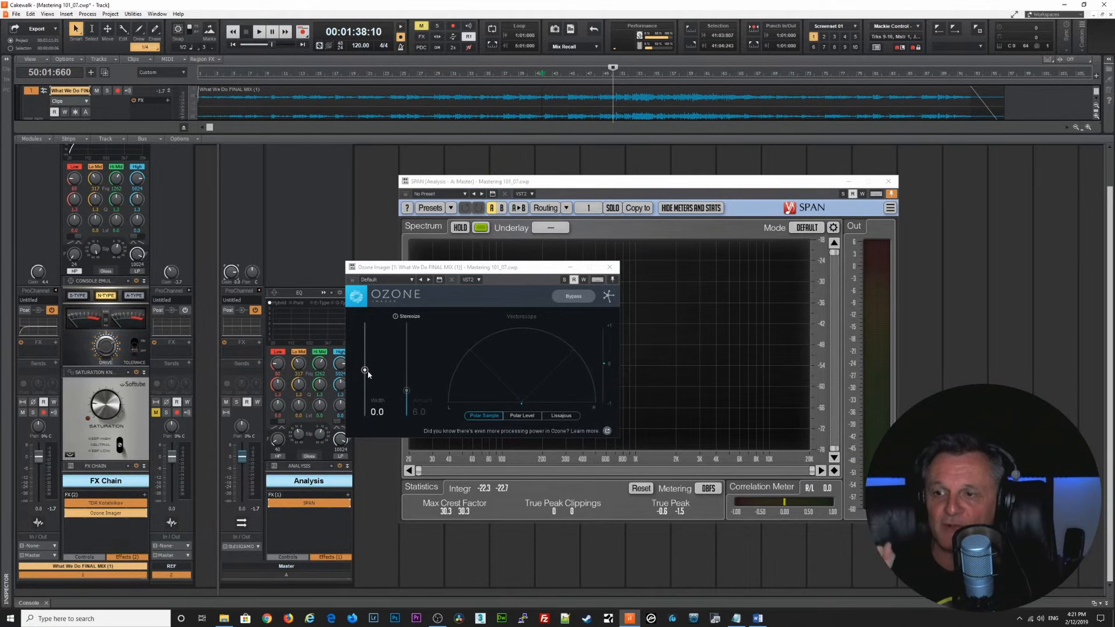
# Step: Widen the mix with Ozone Imager by raising its Width to 36.8 during playback
pyautogui.moveTo(365, 371)
pyautogui.mouseDown()
pyautogui.moveTo(364, 423)
pyautogui.moveTo(365, 359)
pyautogui.moveTo(365, 368)
pyautogui.mouseUp()
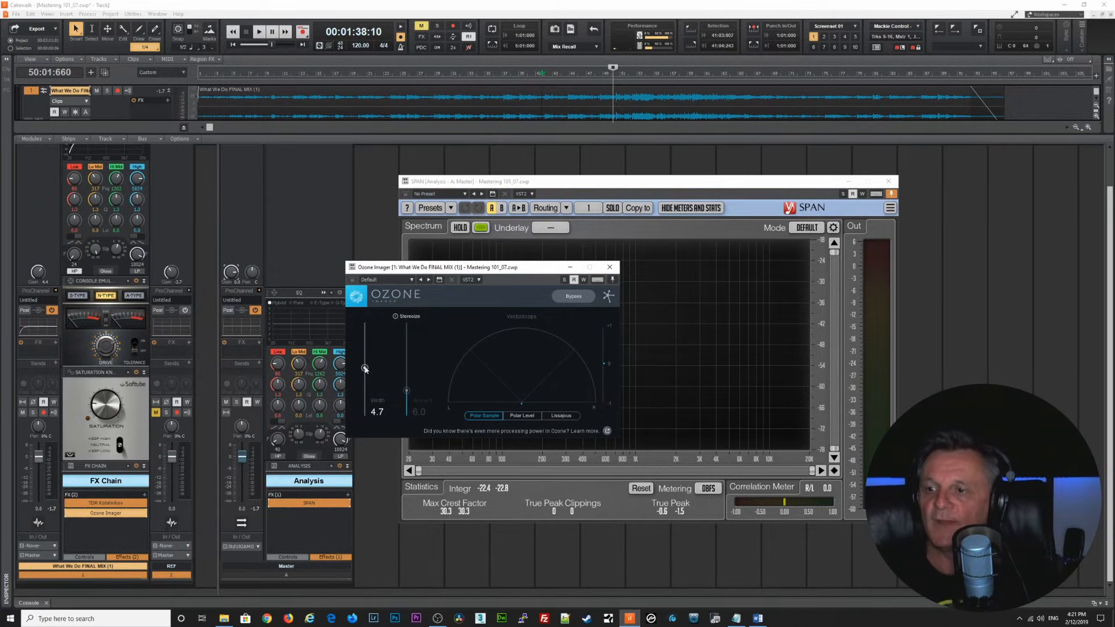
pyautogui.press('space')
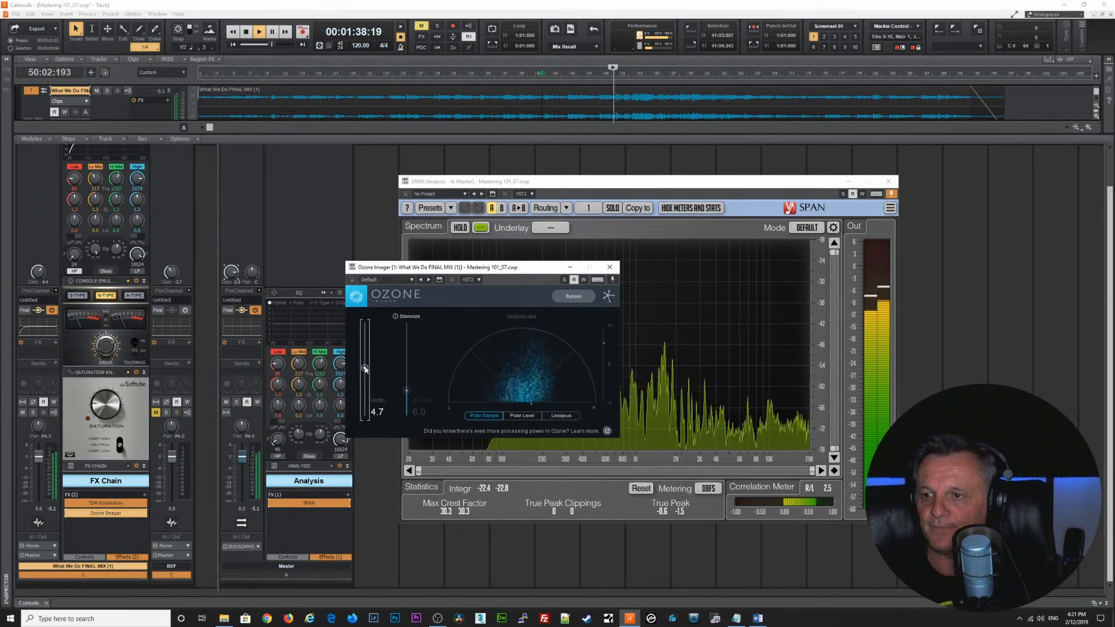
pyautogui.moveTo(365, 369)
pyautogui.mouseDown()
pyautogui.moveTo(364, 414)
pyautogui.moveTo(368, 355)
pyautogui.mouseUp()
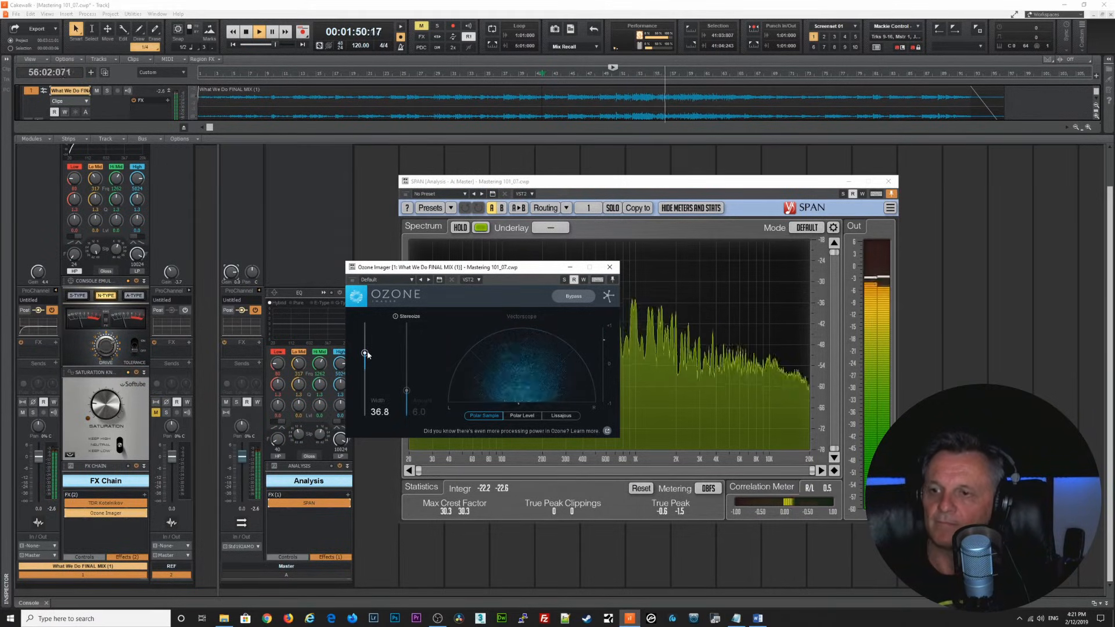
pyautogui.press('space')
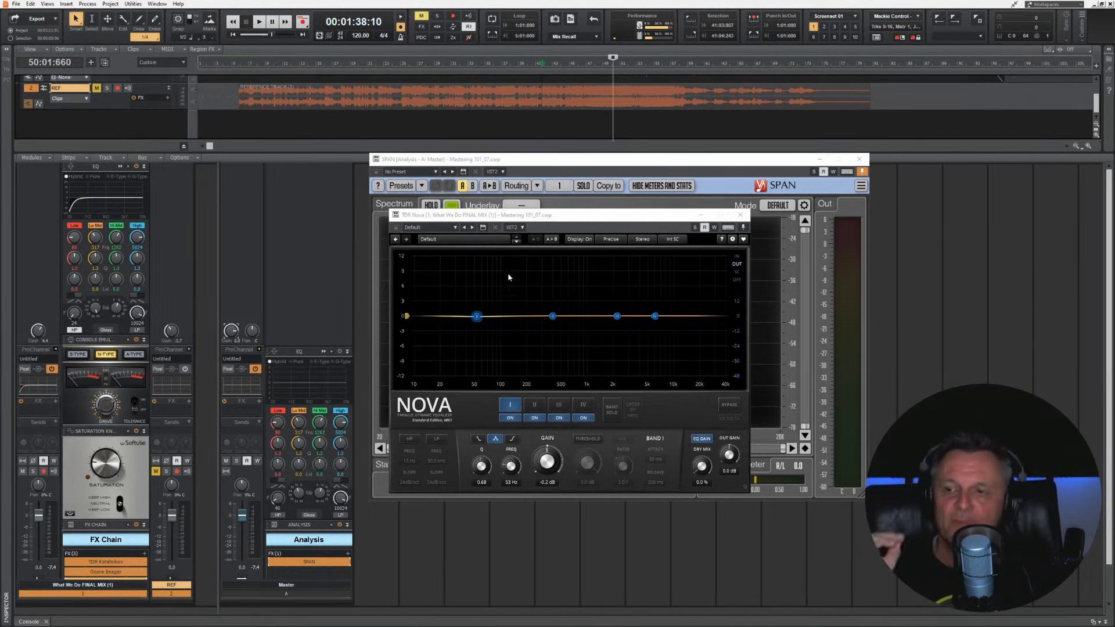
# Step: Solo band I in TDR Nova, set its Q to 0.72, and tune its frequency to 47 Hz
pyautogui.moveTo(476, 317); pyautogui.dragTo(475, 317)
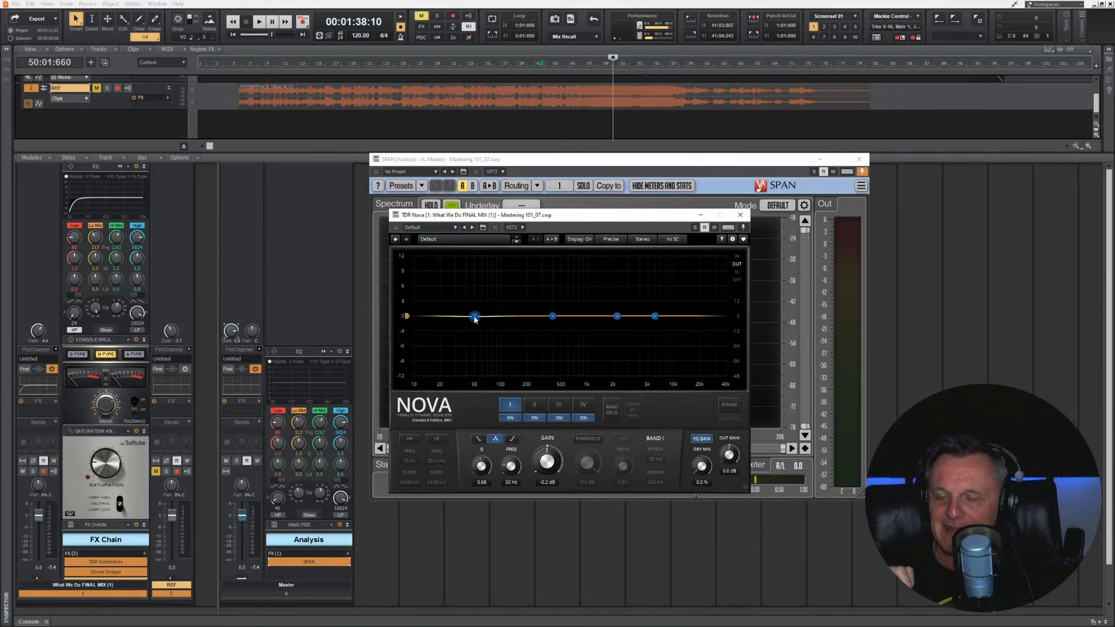
pyautogui.click(611, 411)
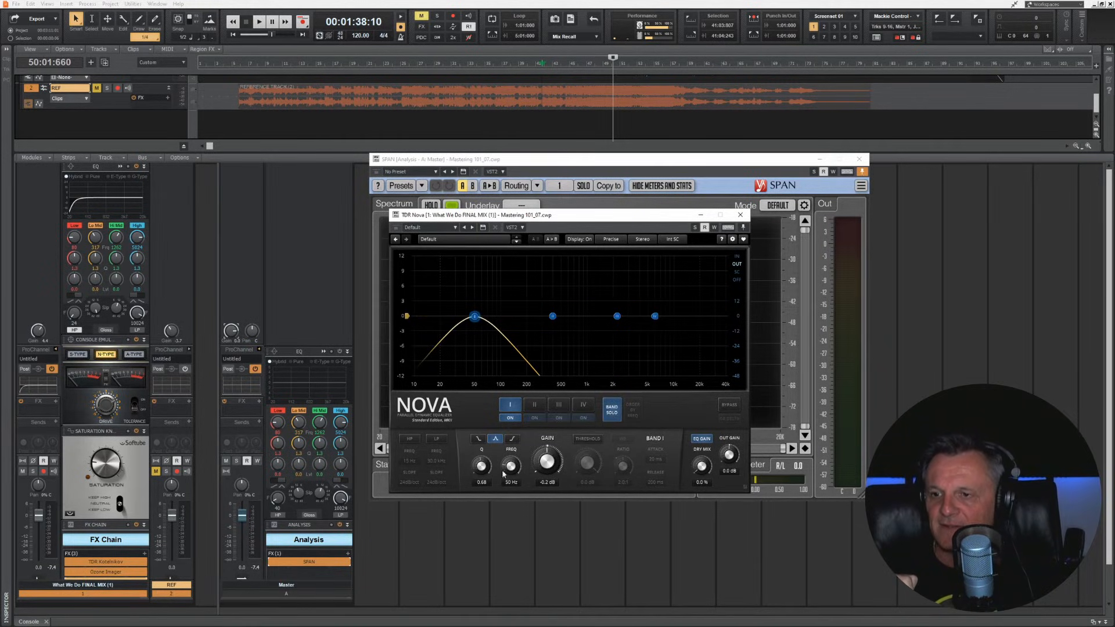
pyautogui.moveTo(482, 468); pyautogui.dragTo(481, 465)
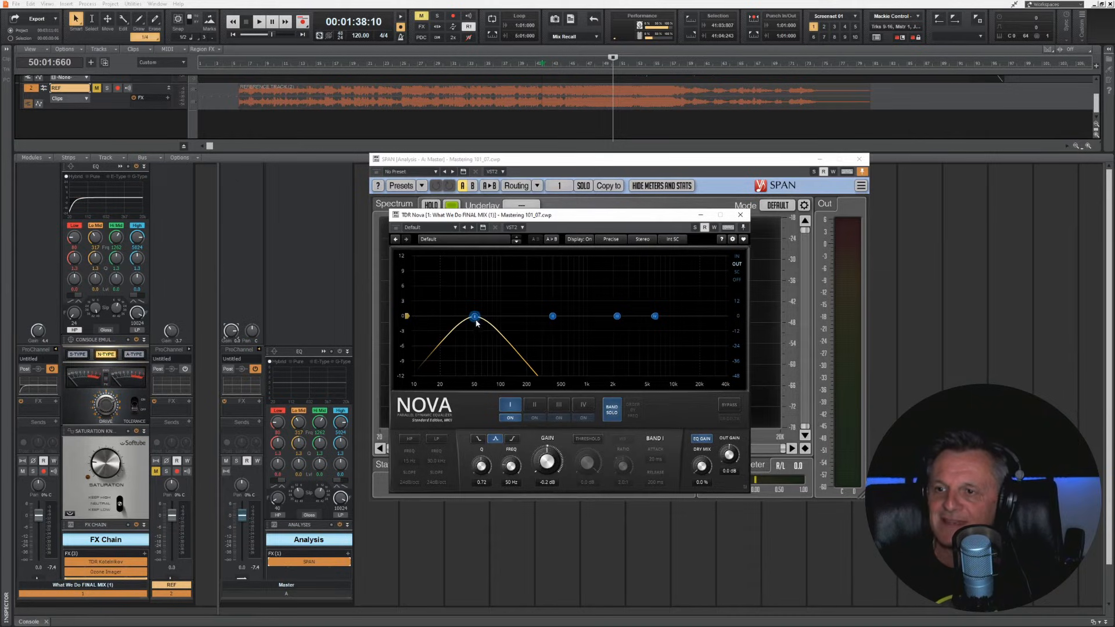
pyautogui.moveTo(475, 319); pyautogui.dragTo(474, 320)
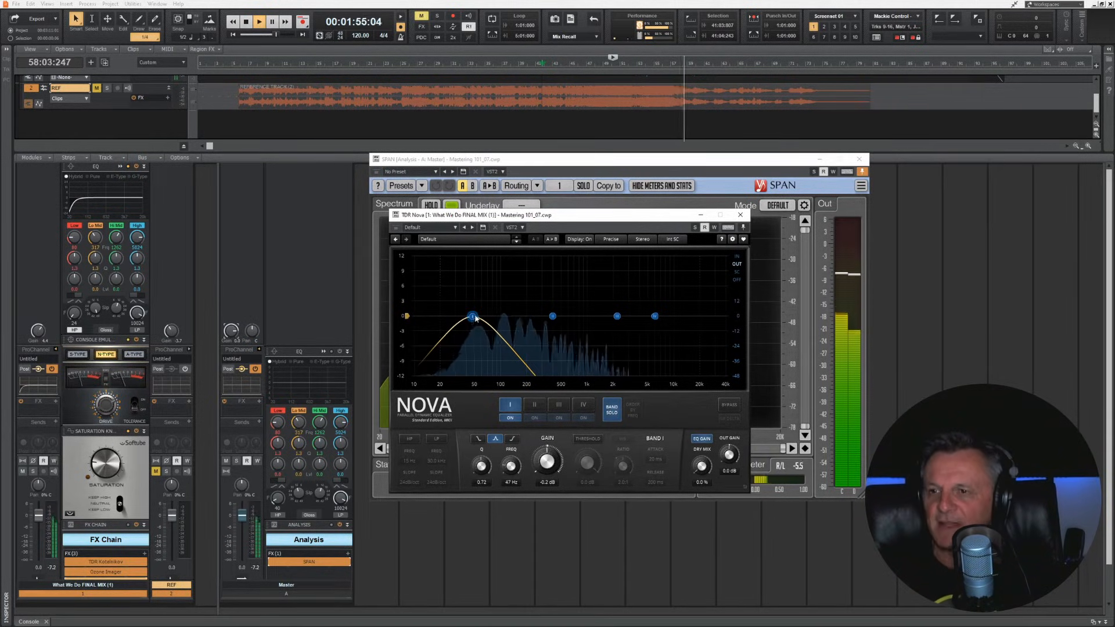
# Step: Cut TDR Nova's soloed band I by 2.1 dB at 46 Hz and narrow its Q to 1.09 during playback
pyautogui.moveTo(474, 320); pyautogui.dragTo(472, 327)
pyautogui.scroll(1, 472, 327)
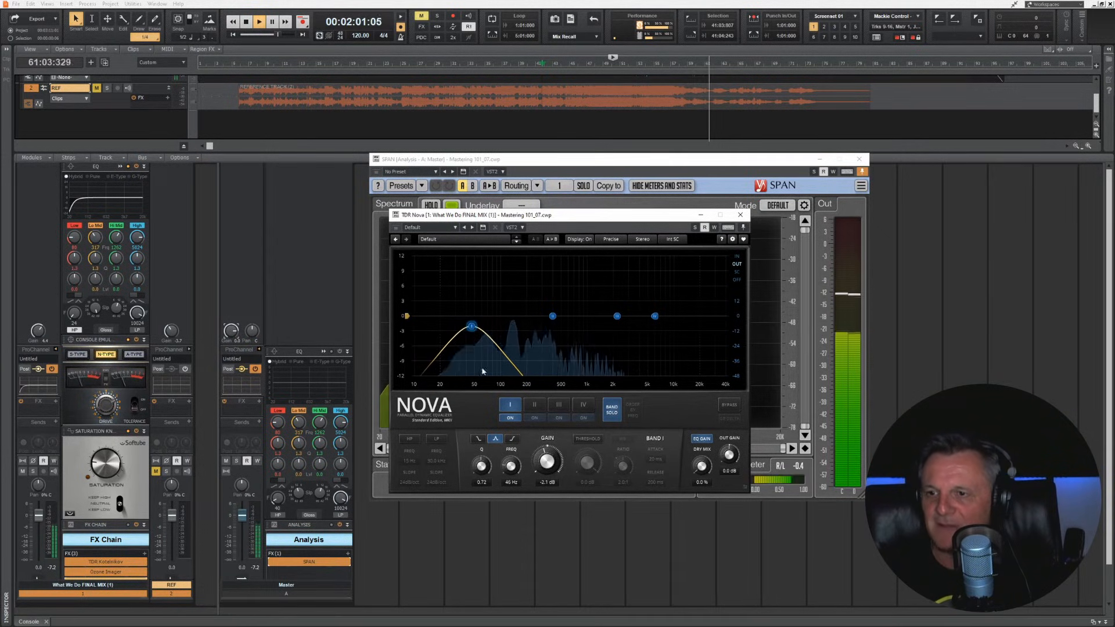
pyautogui.scroll(7, 471, 327)
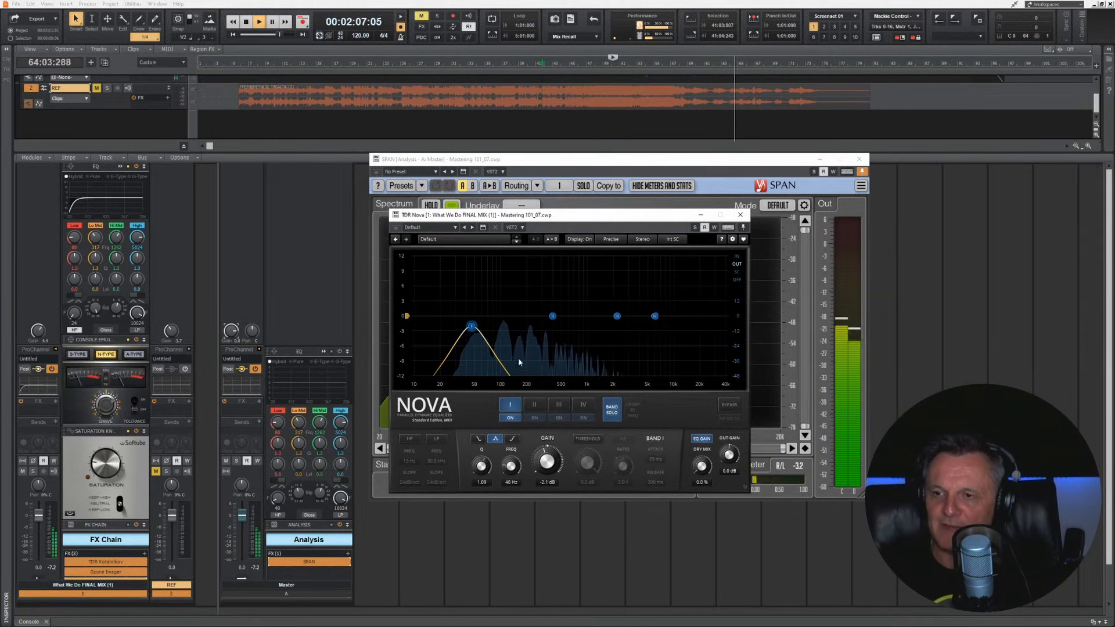
pyautogui.press('space')
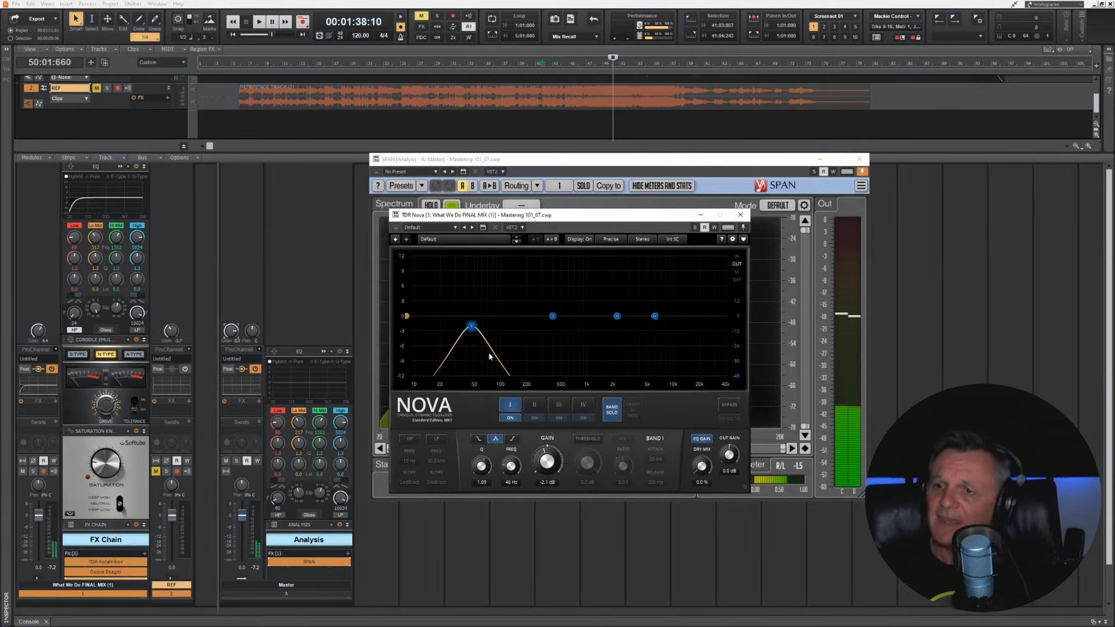
# Step: Turn off TDR Nova's band solo, then make band IV a high shelf boosted 2.0 dB at about 4.9 kHz during playback
pyautogui.click(606, 414)
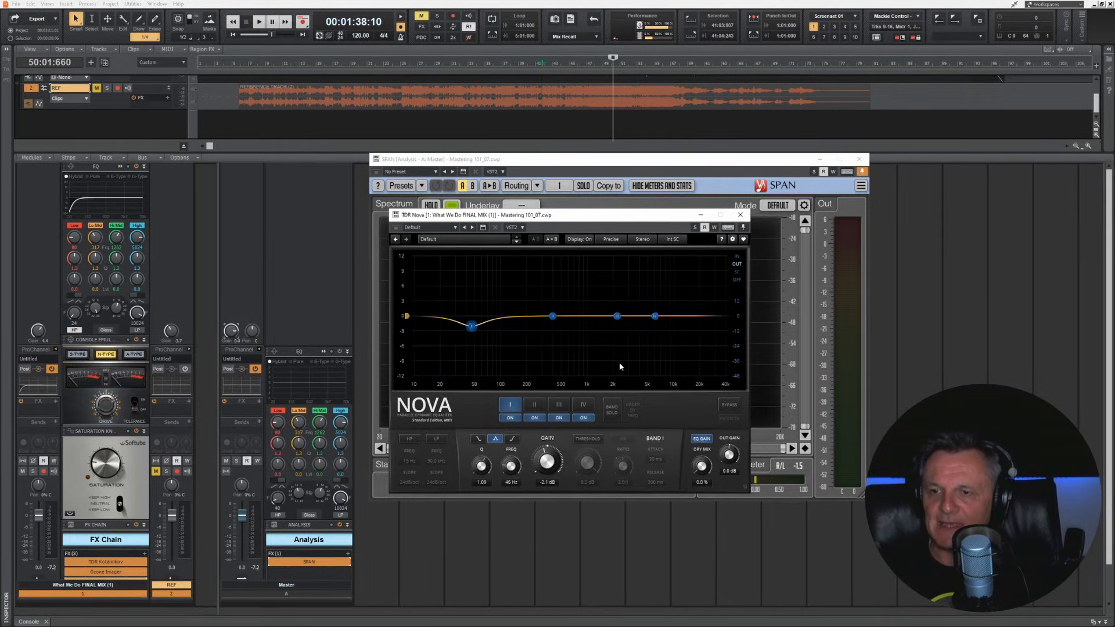
pyautogui.click(655, 317)
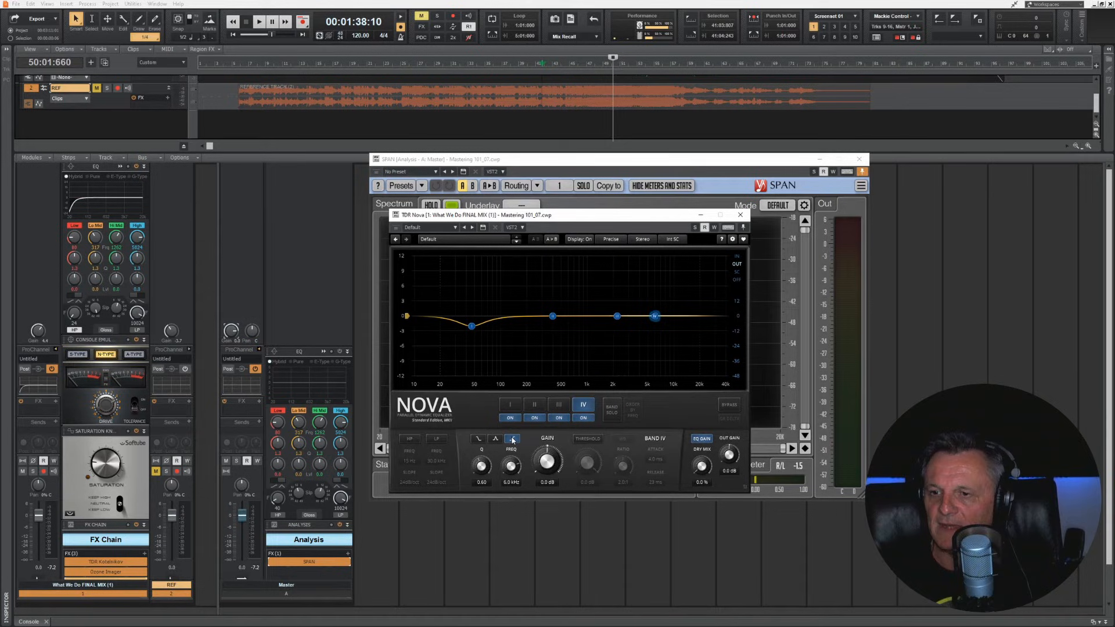
pyautogui.moveTo(656, 318)
pyautogui.mouseDown()
pyautogui.moveTo(652, 302)
pyautogui.moveTo(649, 316)
pyautogui.mouseUp()
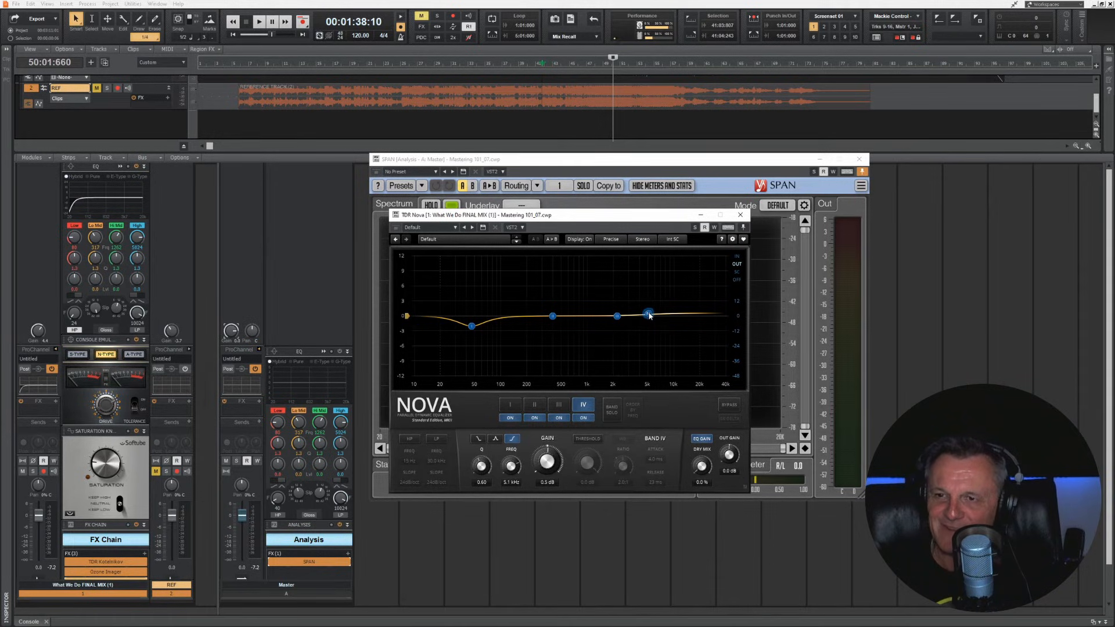
pyautogui.press('space')
pyautogui.moveTo(649, 315)
pyautogui.mouseDown()
pyautogui.moveTo(650, 298)
pyautogui.moveTo(648, 309)
pyautogui.mouseUp()
pyautogui.press('space')
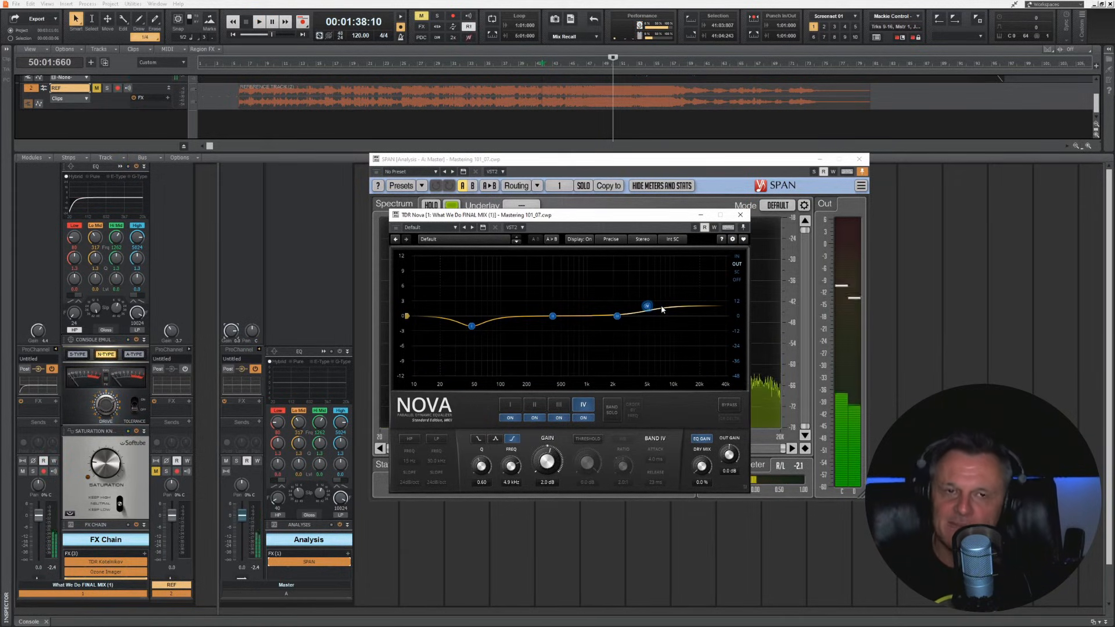
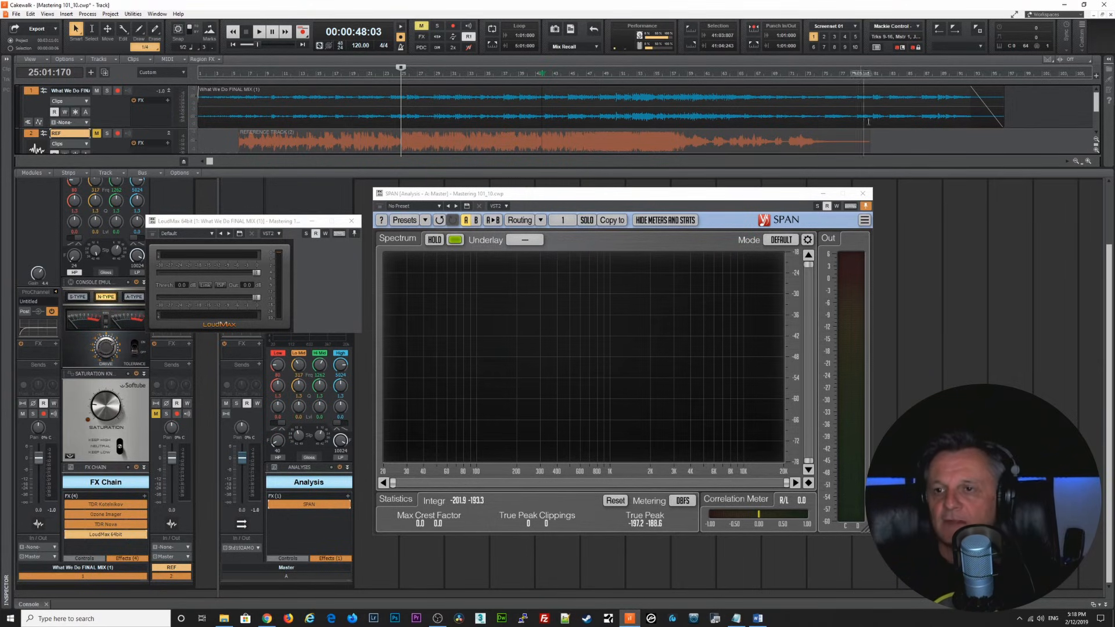
# Step: Switch SPAN's metering mode to LUFS-ML
pyautogui.click(675, 195)
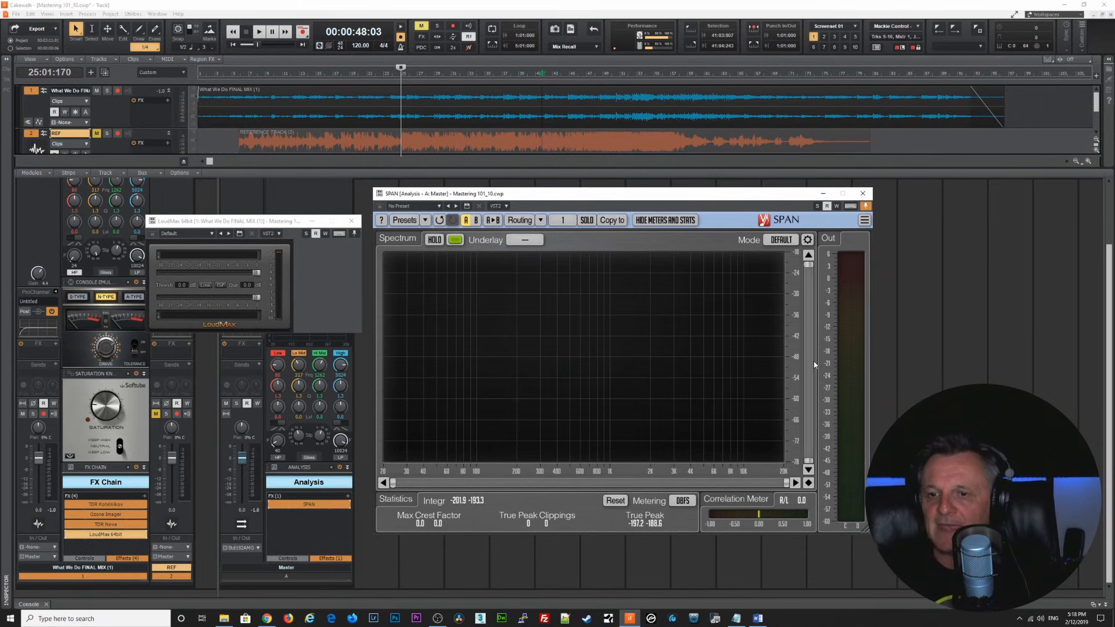
pyautogui.click(684, 501)
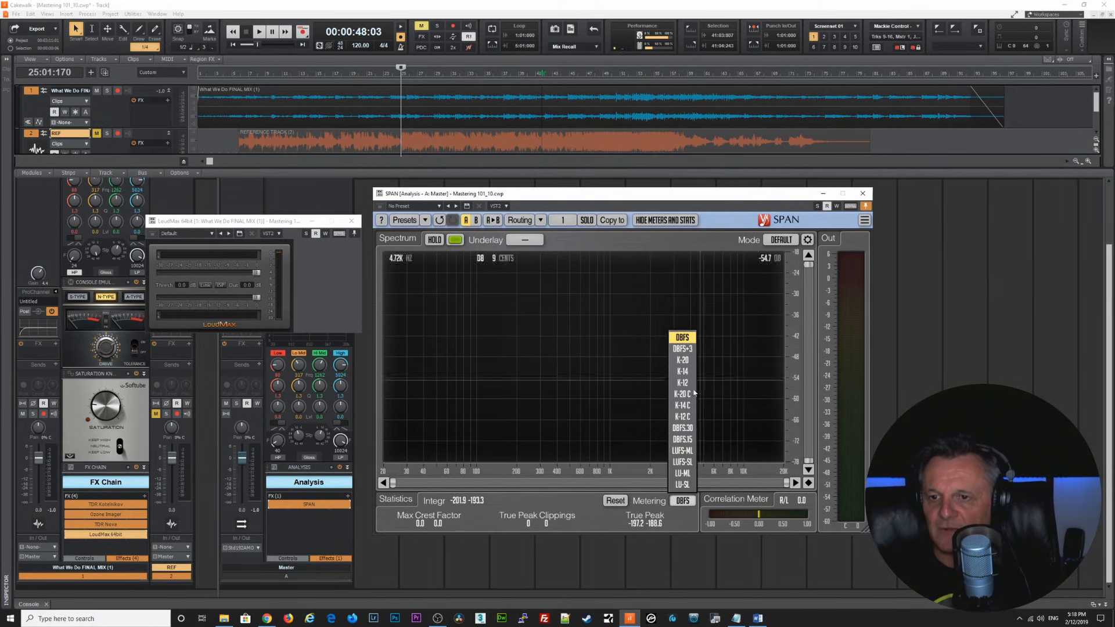
pyautogui.click(685, 451)
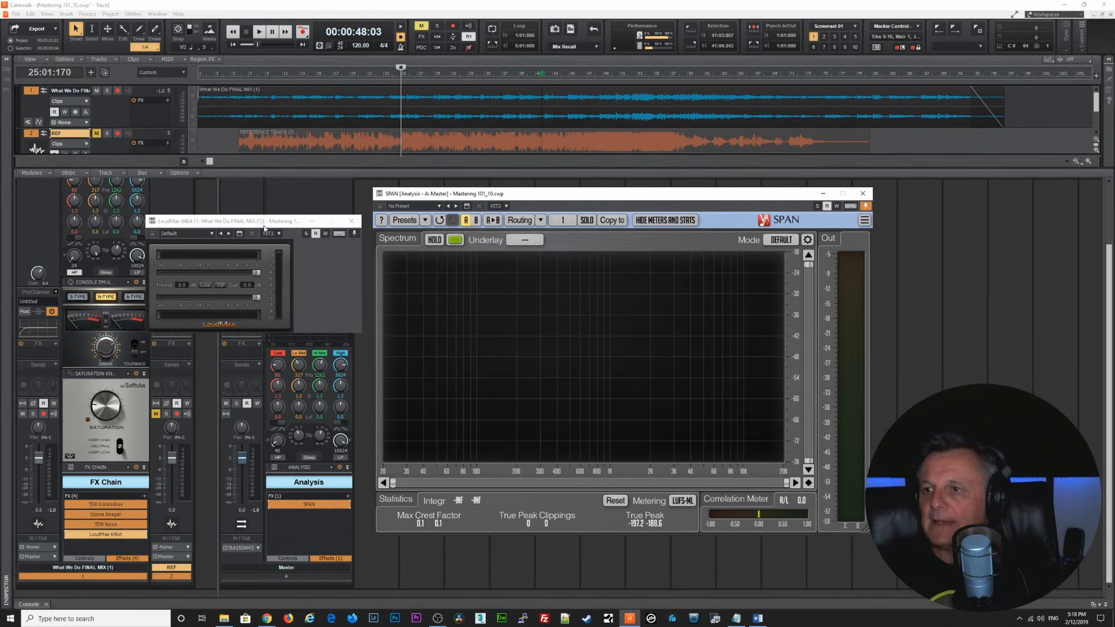
# Step: Set LoudMax's output ceiling to -1.0 dB with ISP enabled, and place its window beside SPAN's meters
pyautogui.moveTo(258, 225); pyautogui.dragTo(519, 312)
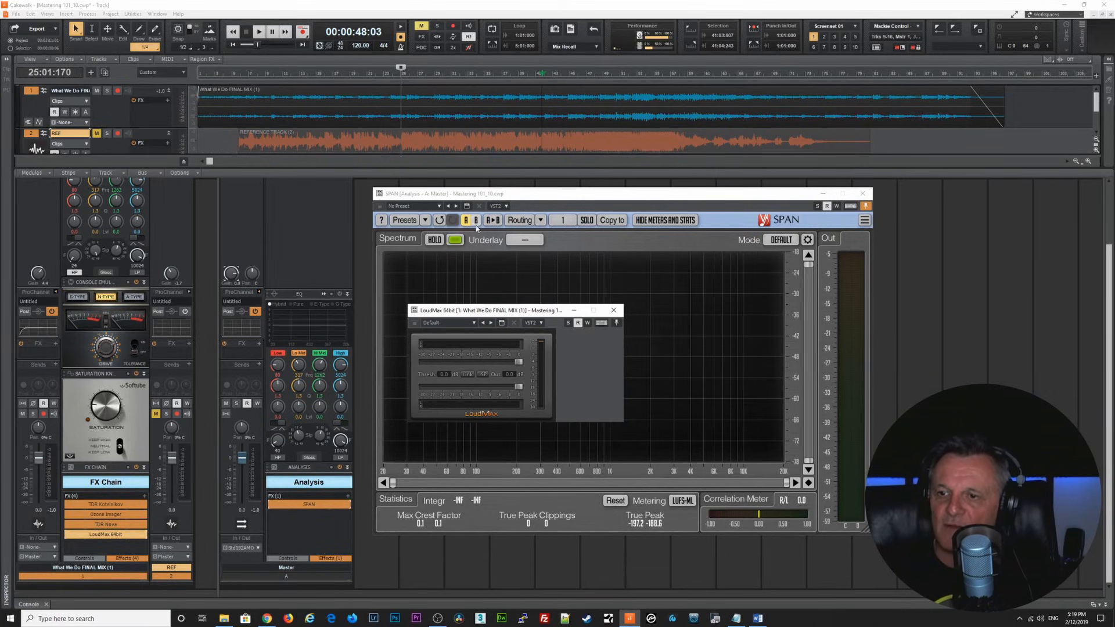
pyautogui.moveTo(520, 390); pyautogui.dragTo(517, 390)
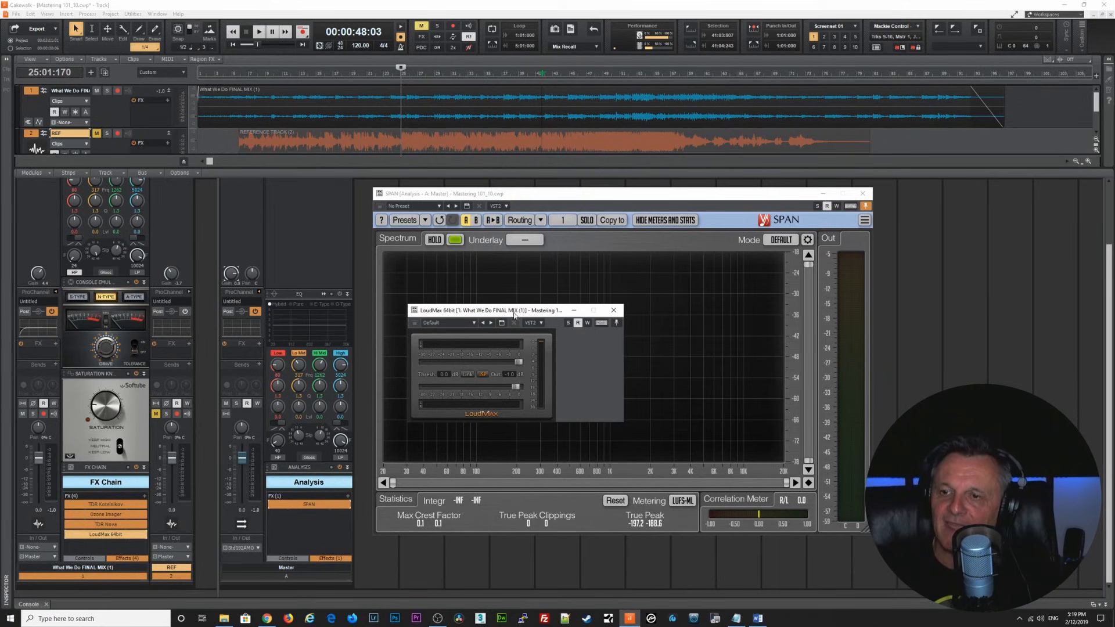
pyautogui.moveTo(514, 314); pyautogui.dragTo(265, 302)
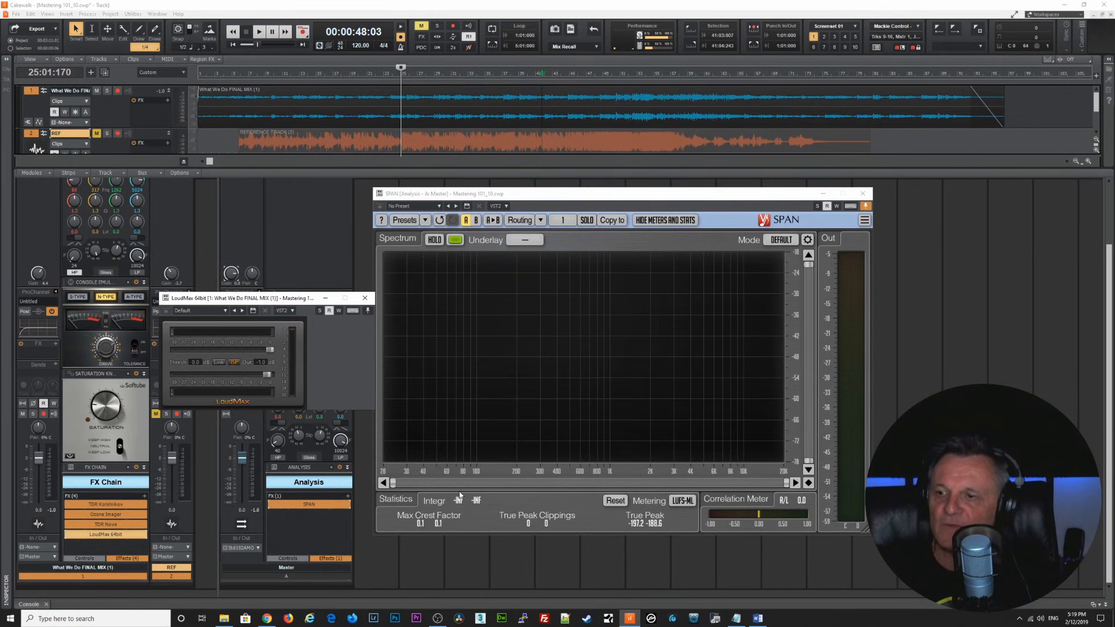
# Step: Lower LoudMax's threshold during playback to raise the mix's loudness, monitoring SPAN's LUFS meter, and stop playback
pyautogui.press('space')
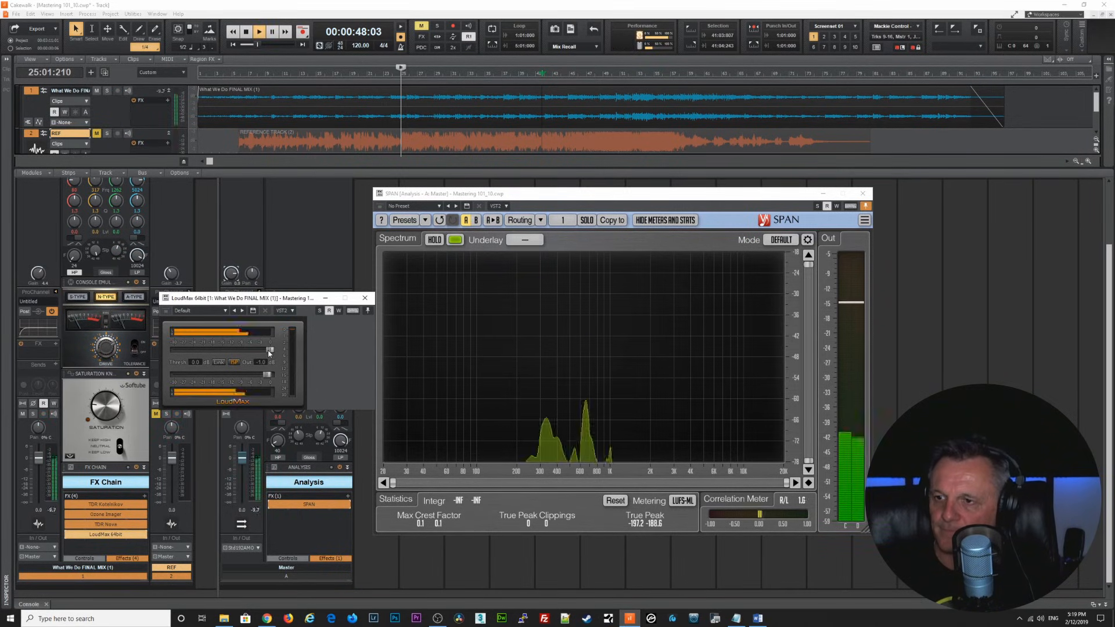
pyautogui.moveTo(270, 352)
pyautogui.mouseDown()
pyautogui.moveTo(252, 355)
pyautogui.moveTo(262, 356)
pyautogui.mouseUp()
pyautogui.click(556, 195)
pyautogui.press('space')
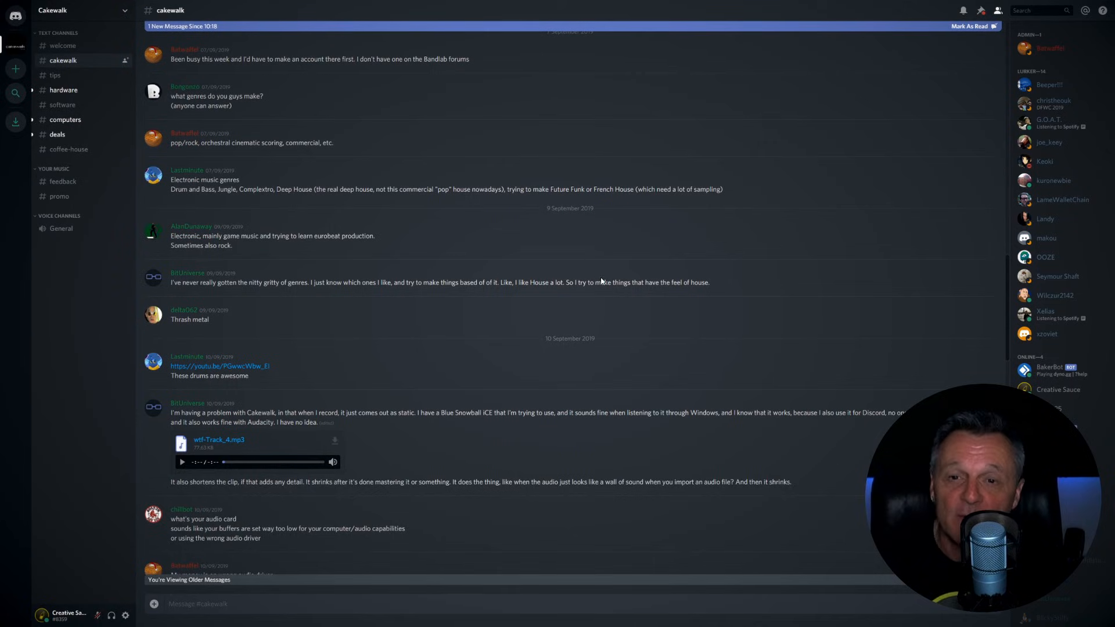
pyautogui.scroll(-15, 603, 290)
pyautogui.scroll(-15, 603, 290)
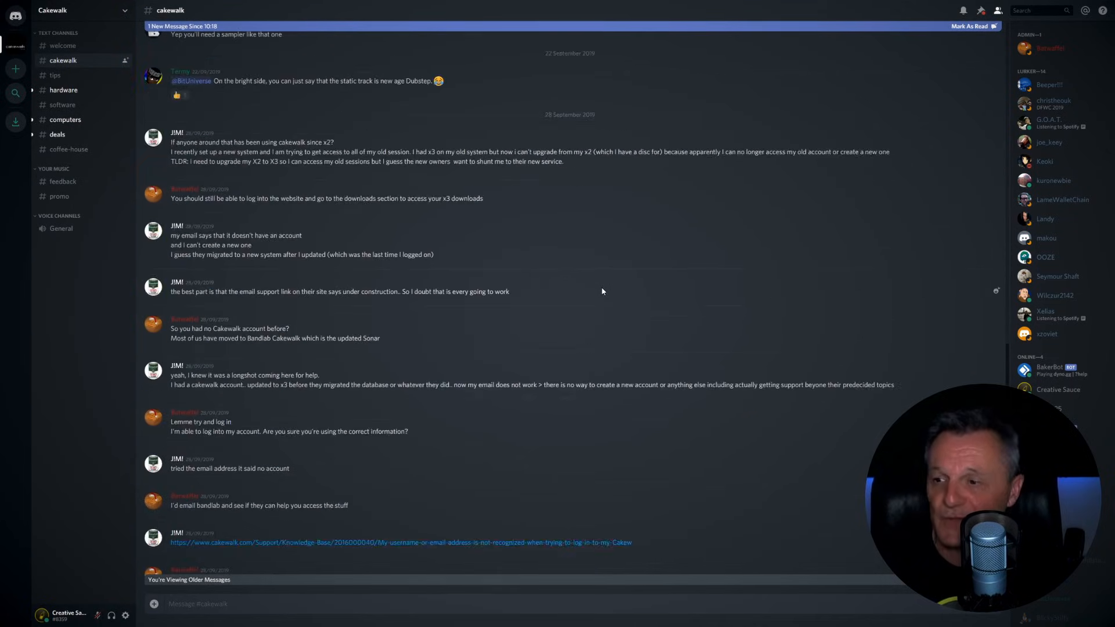
pyautogui.scroll(-5, 602, 292)
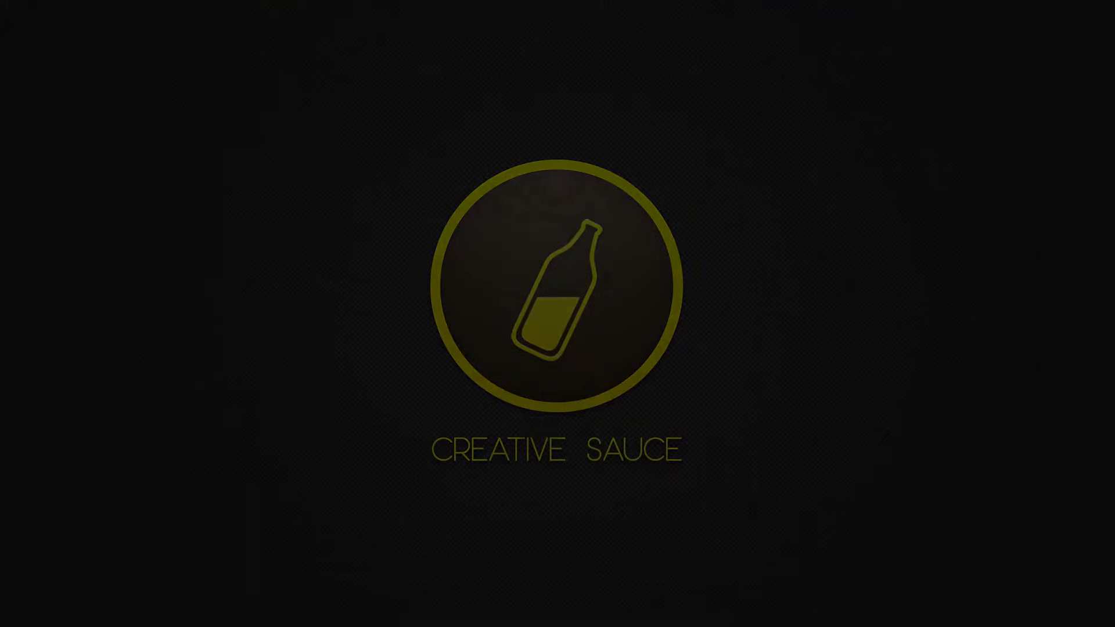